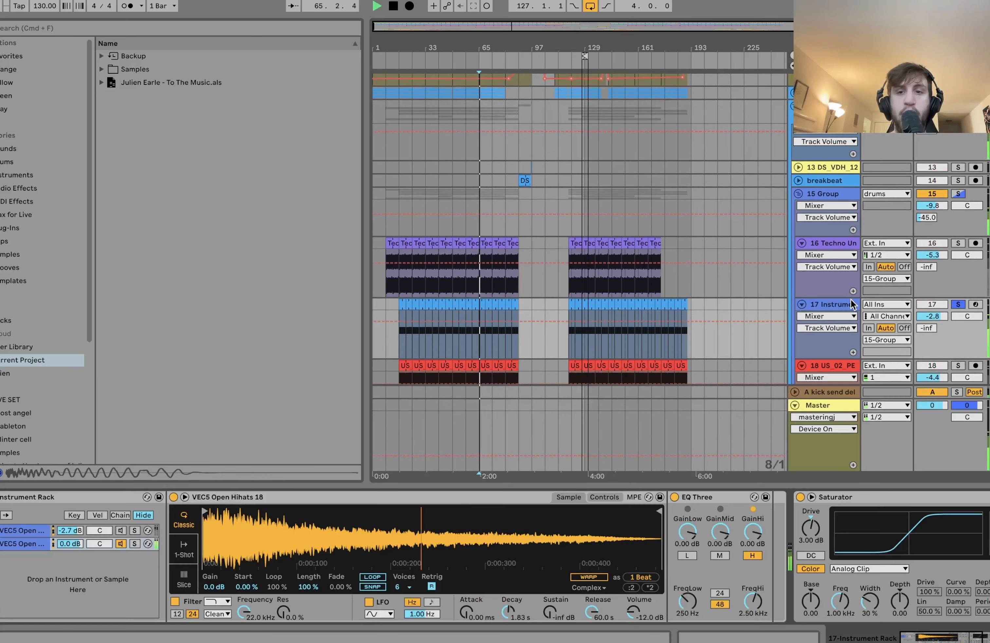
Delete the VEC5 Open Hihats 26 chain from the hi-hat Instrument Rack on track 17
{"action": "left_click", "coordinate": [25, 531]}
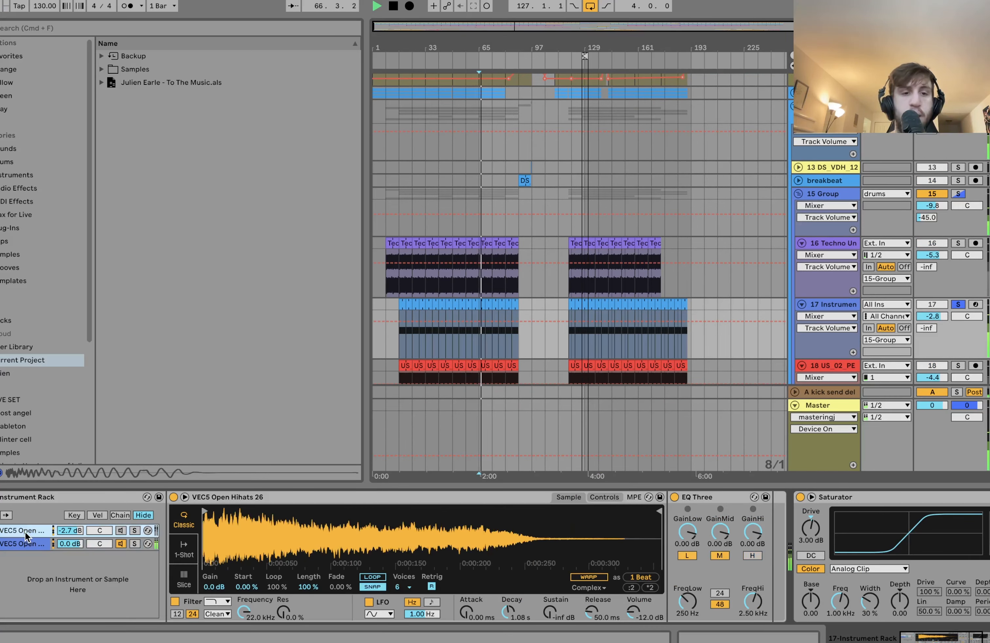
{"action": "key", "text": "Delete"}
{"action": "scroll", "coordinate": [575, 320], "scroll_direction": "down", "scroll_amount": 3}
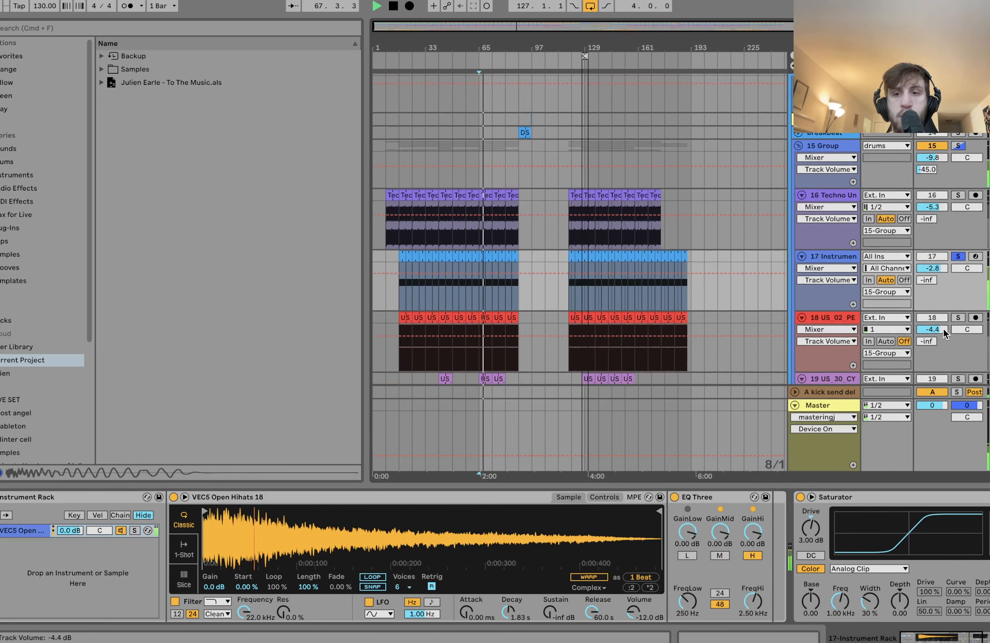
Solo tracks 16, 17 and 18 together to hear the percussion layers combined, and stop playback
{"action": "left_click", "coordinate": [958, 317]}
{"action": "left_click", "coordinate": [958, 256]}
{"action": "scroll", "coordinate": [959, 267], "scroll_direction": "down", "scroll_amount": 9}
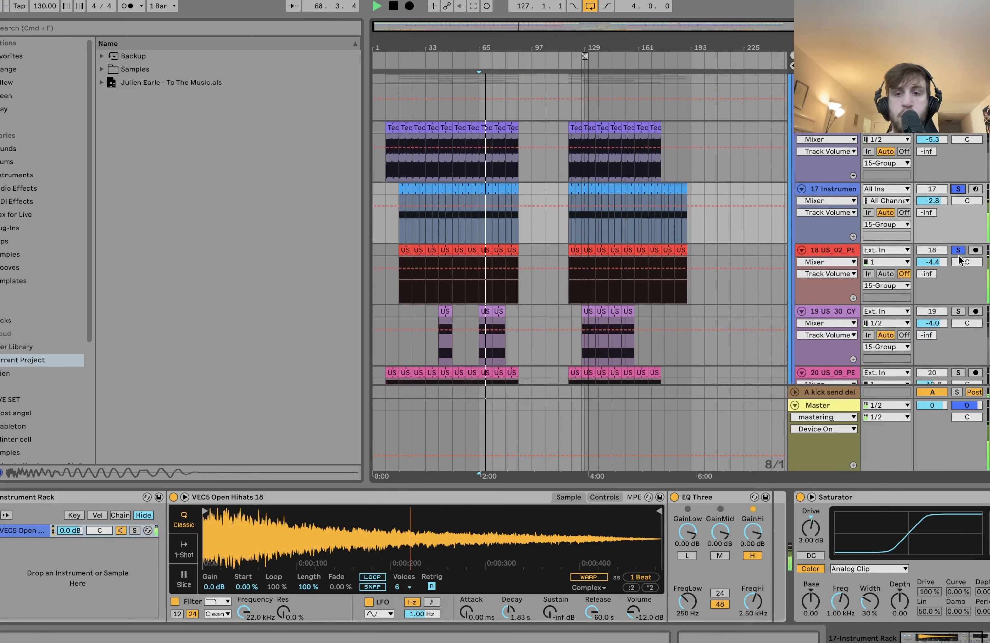
{"action": "scroll", "coordinate": [963, 267], "scroll_direction": "up", "scroll_amount": 5}
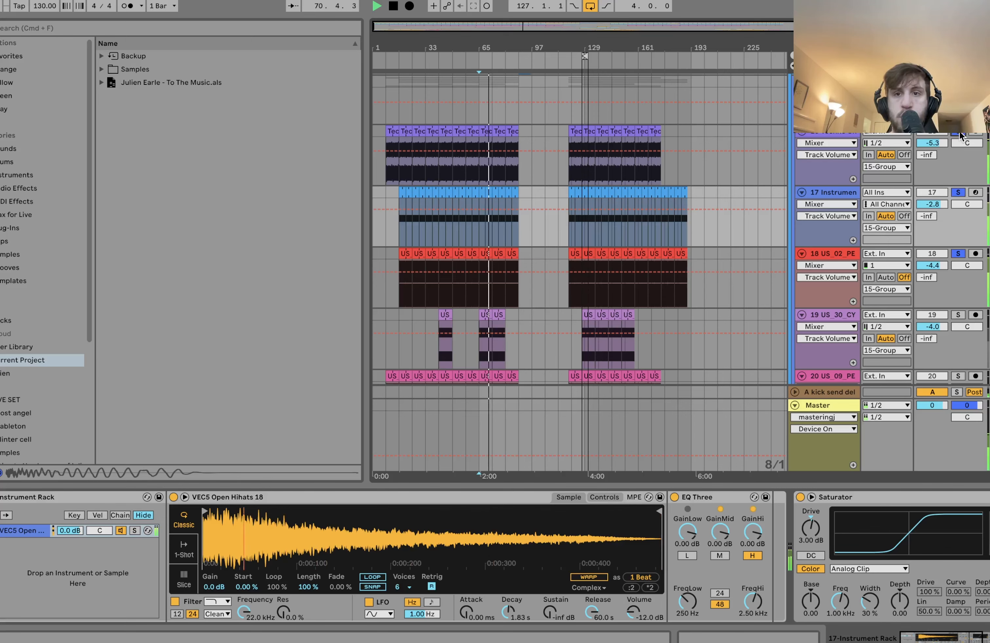
{"action": "left_click", "coordinate": [959, 133]}
{"action": "key", "text": "space"}
Solo track 20, the US_09 percussion loop, and play it briefly on its own
{"action": "scroll", "coordinate": [977, 251], "scroll_direction": "down", "scroll_amount": 4}
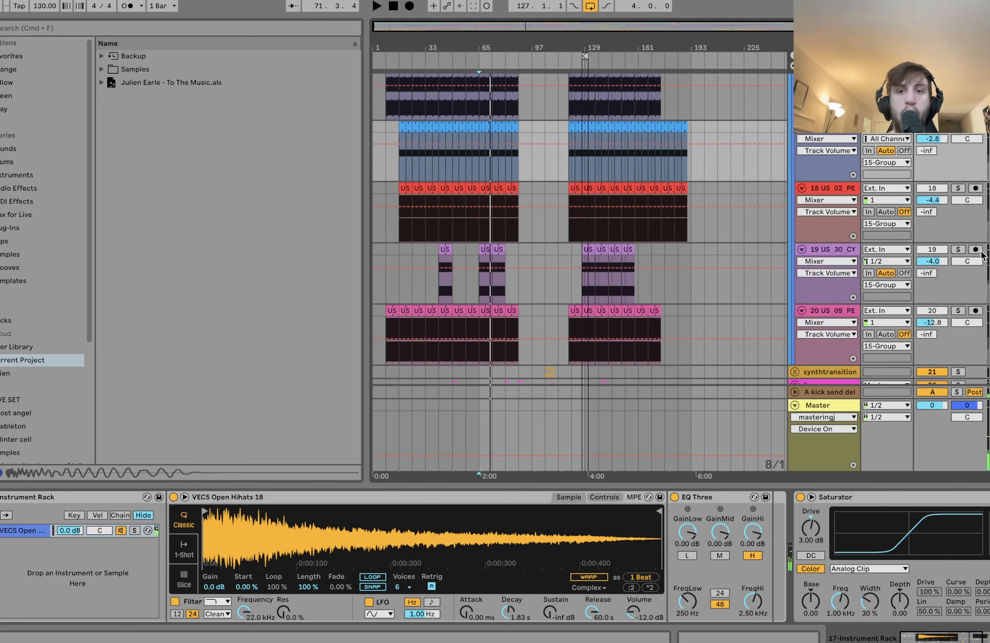
{"action": "left_click", "coordinate": [958, 311]}
{"action": "key", "text": "space"}
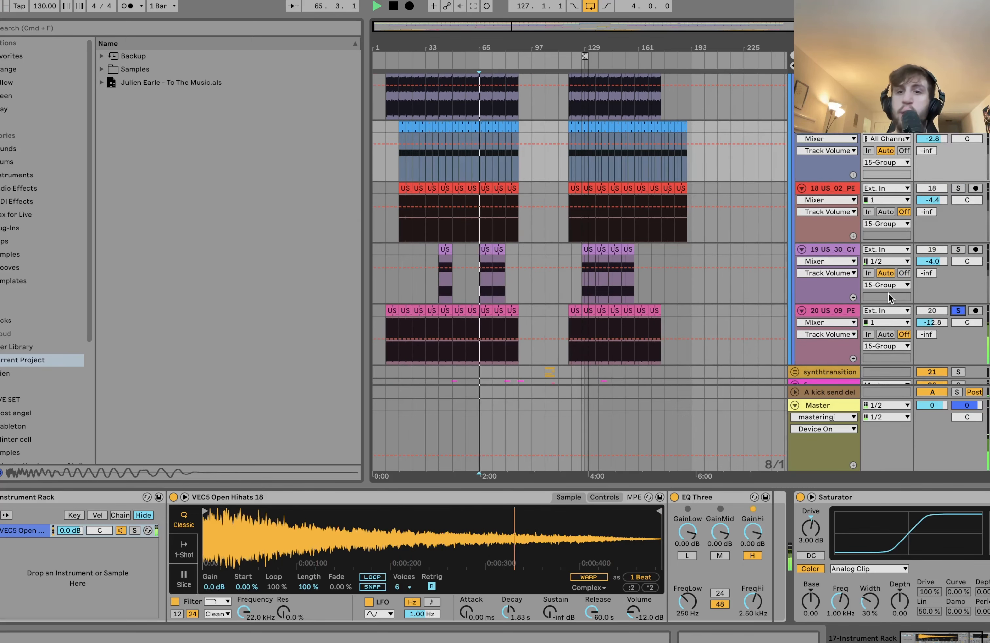
{"action": "key", "text": "space"}
Solo track 19, the US_30 cymbal ride, and show its device chain with the Echo
{"action": "left_click", "coordinate": [958, 249]}
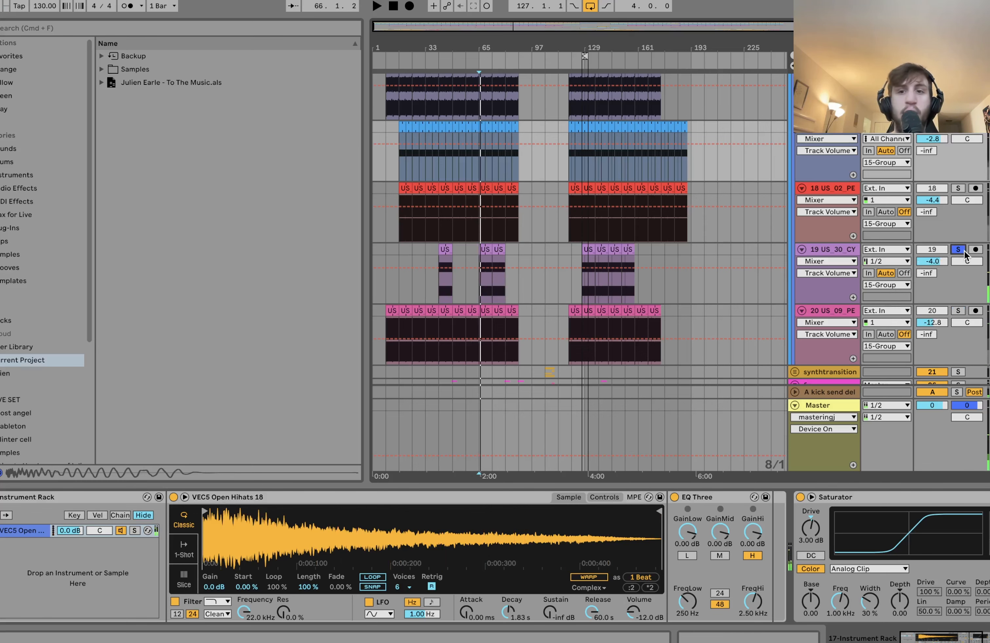
{"action": "left_click", "coordinate": [840, 259]}
{"action": "key", "text": "space"}
Solo the 15 Group together with the Kick group and show the 15 Group's effect chain
{"action": "scroll", "coordinate": [838, 255], "scroll_direction": "up", "scroll_amount": 5}
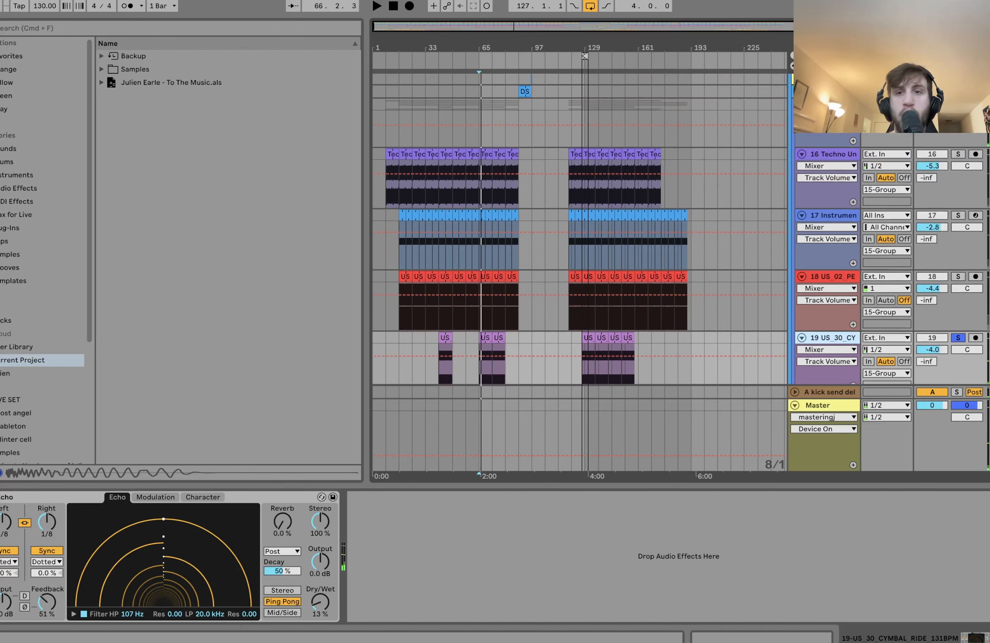
{"action": "left_click", "coordinate": [834, 105]}
{"action": "left_click", "coordinate": [958, 105]}
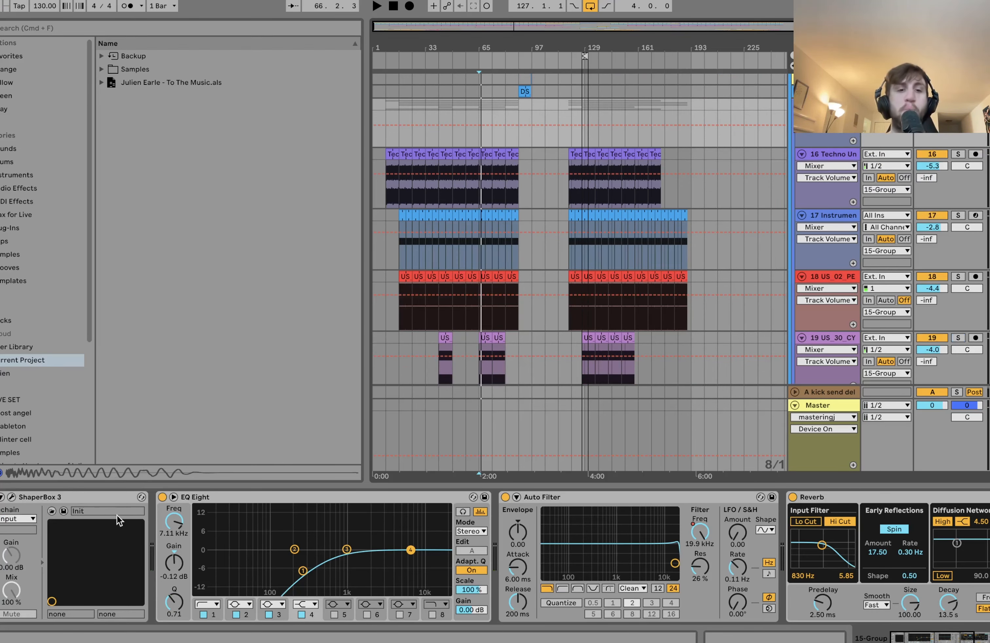
{"action": "scroll", "coordinate": [518, 343], "scroll_direction": "up", "scroll_amount": 10}
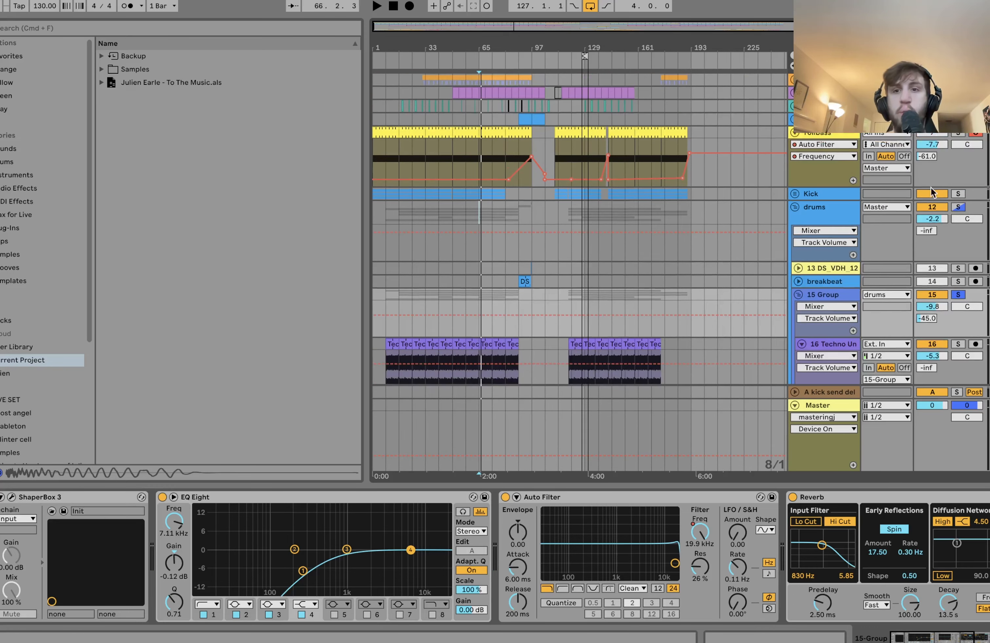
{"action": "left_click", "coordinate": [958, 194]}
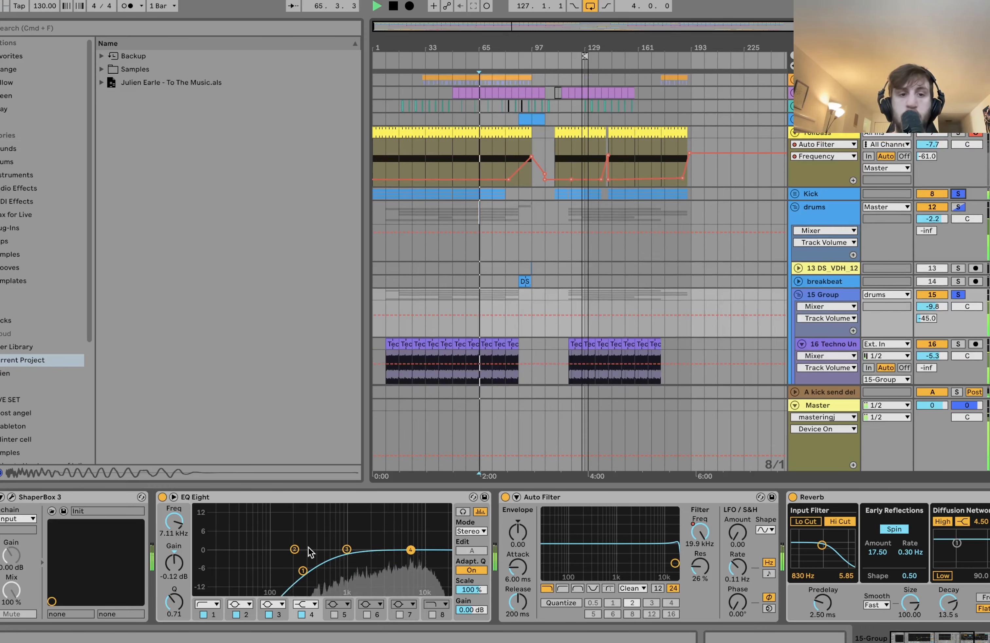
Show the Auto Filter frequency automation on the 15 Group and play the filter dip from bar 81 onward
{"action": "scroll", "coordinate": [340, 548], "scroll_direction": "right", "scroll_amount": 5}
{"action": "left_click", "coordinate": [506, 535]}
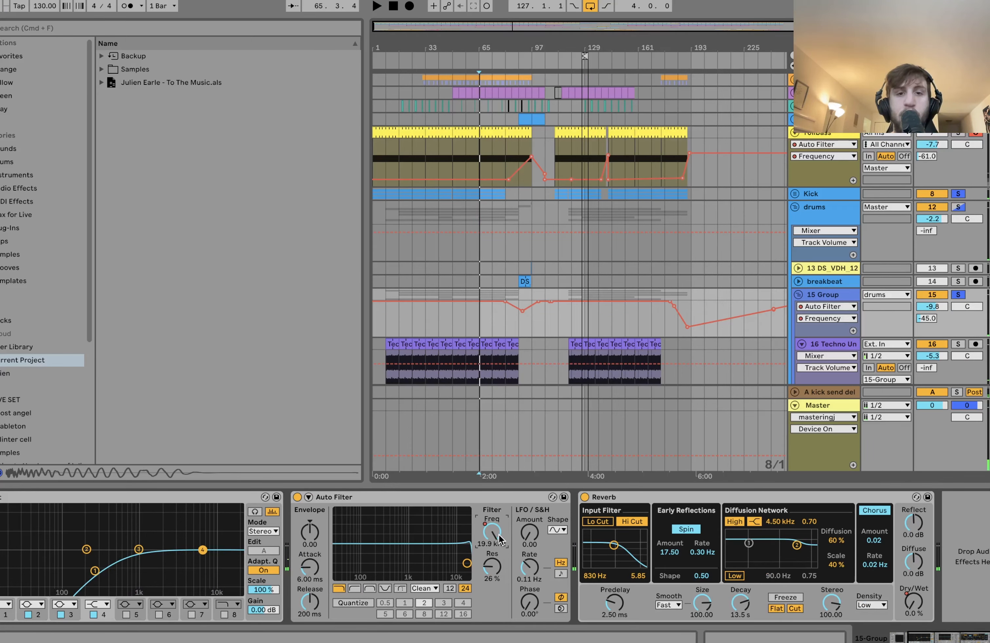
{"action": "left_click", "coordinate": [497, 329]}
{"action": "key", "text": "space"}
{"action": "scroll", "coordinate": [503, 328], "scroll_direction": "up", "scroll_amount": 4}
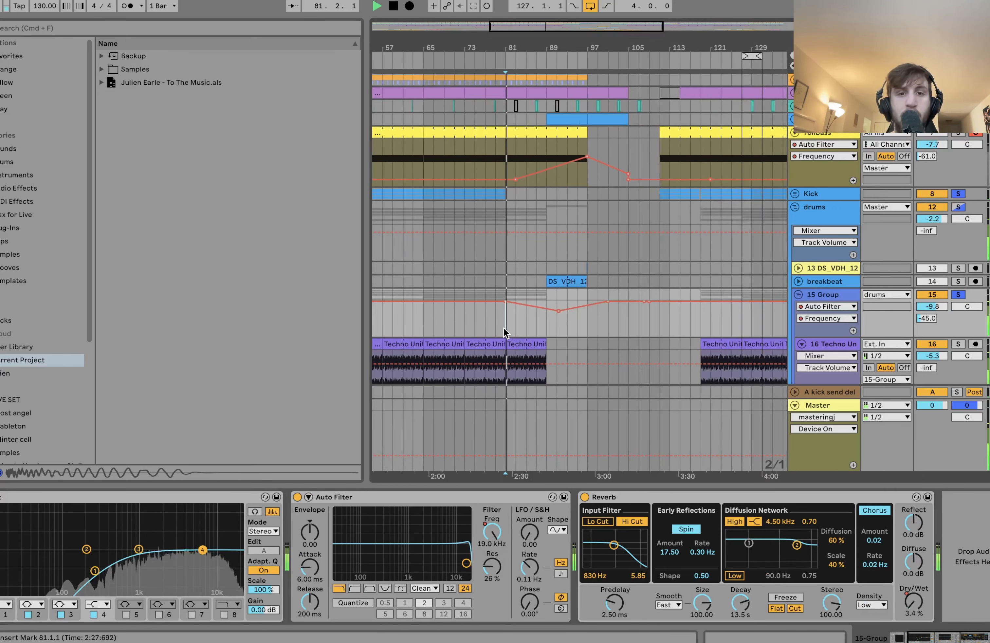
{"action": "left_click", "coordinate": [536, 327]}
{"action": "key", "text": "space"}
{"action": "key", "text": "space"}
Show the Reverb Dry/Wet automation on the 15 Group across the whole arrangement
{"action": "scroll", "coordinate": [537, 327], "scroll_direction": "down", "scroll_amount": 5}
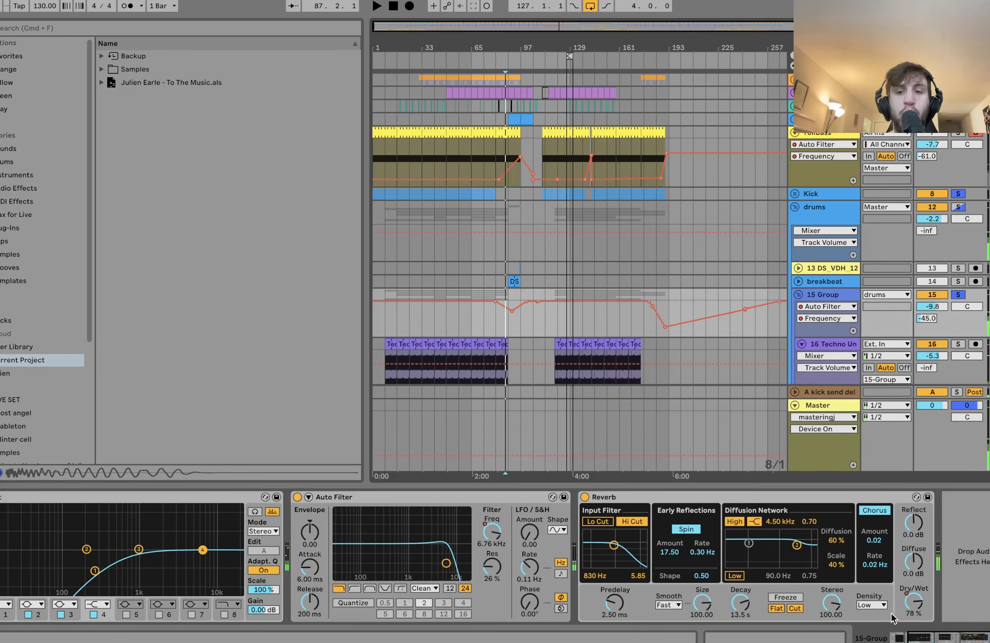
{"action": "left_click", "coordinate": [919, 613]}
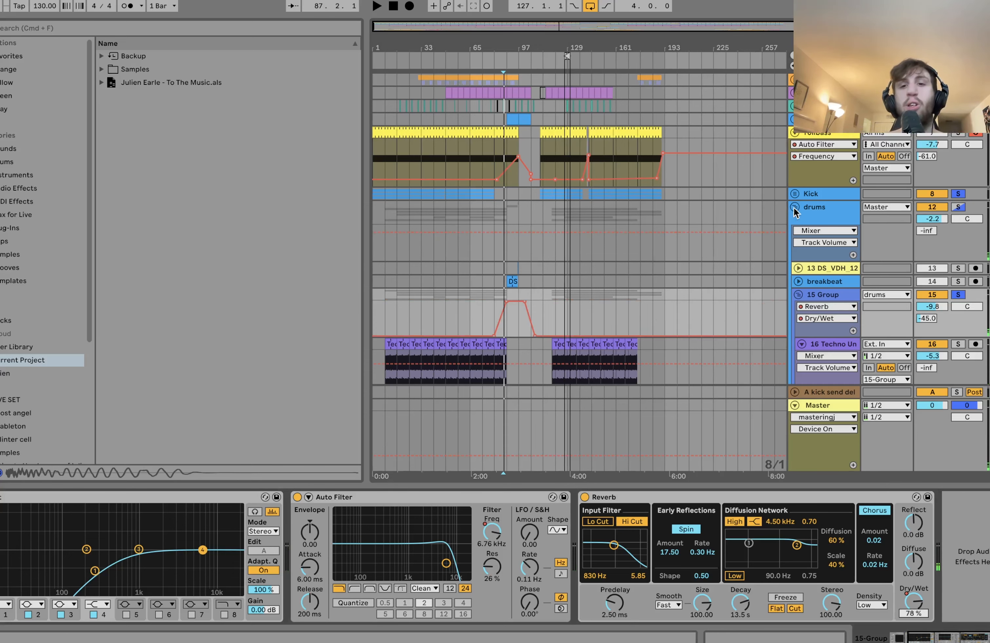
{"action": "scroll", "coordinate": [487, 243], "scroll_direction": "down", "scroll_amount": 2}
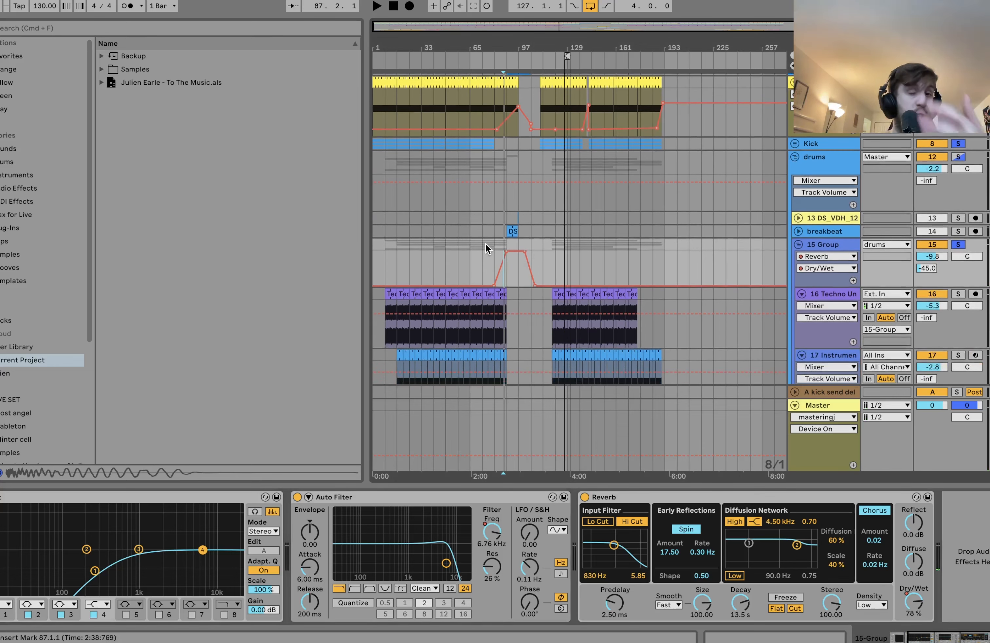
Collapse the drums group and play the soloed kick and drums from bars 1, 9 and 17
{"action": "left_click", "coordinate": [373, 237]}
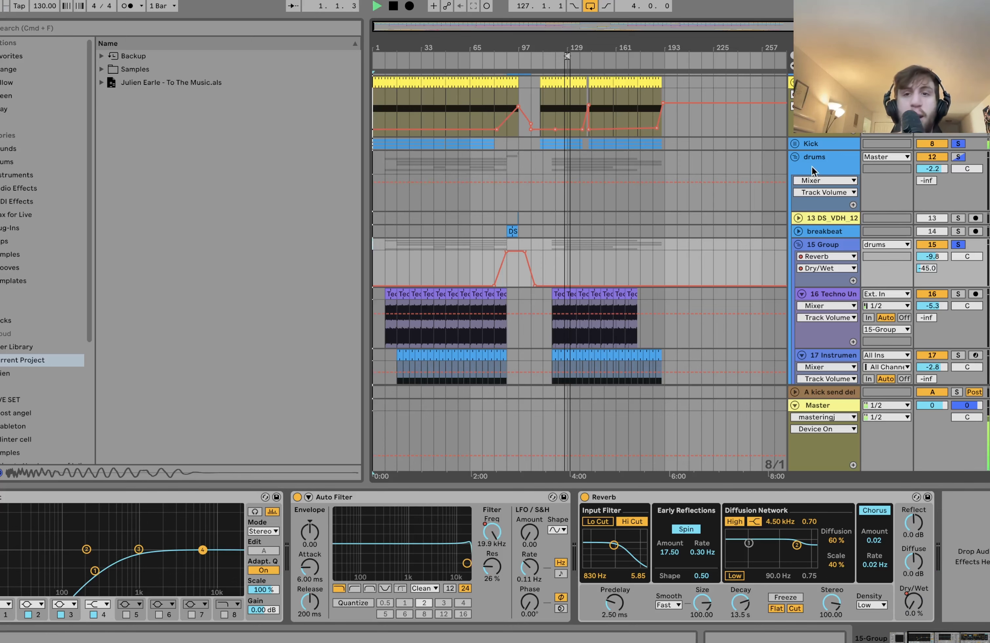
{"action": "left_click", "coordinate": [795, 157]}
{"action": "left_click", "coordinate": [384, 208]}
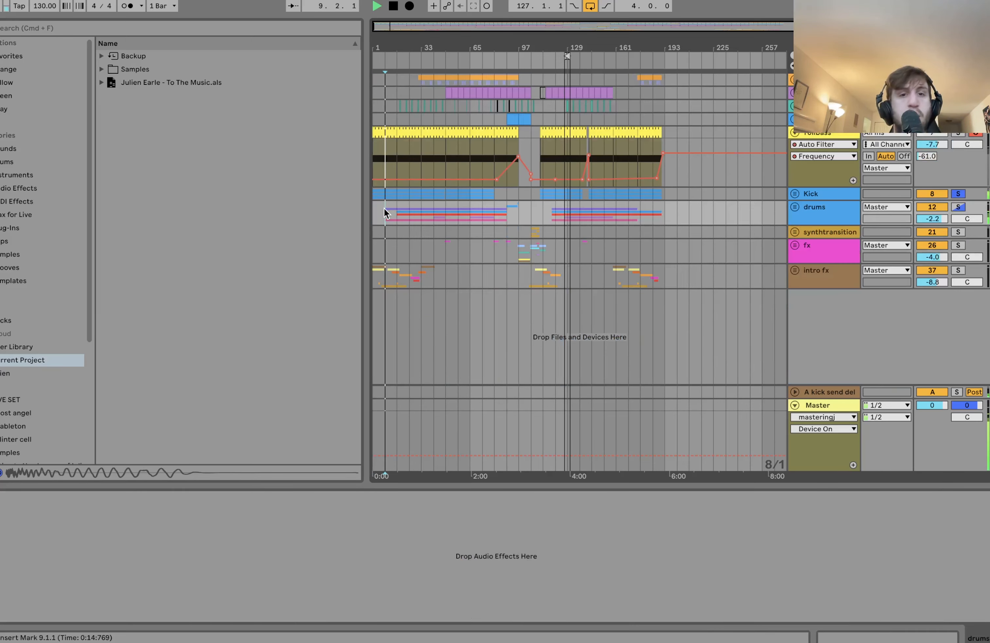
{"action": "left_click", "coordinate": [392, 215]}
{"action": "key", "text": "space"}
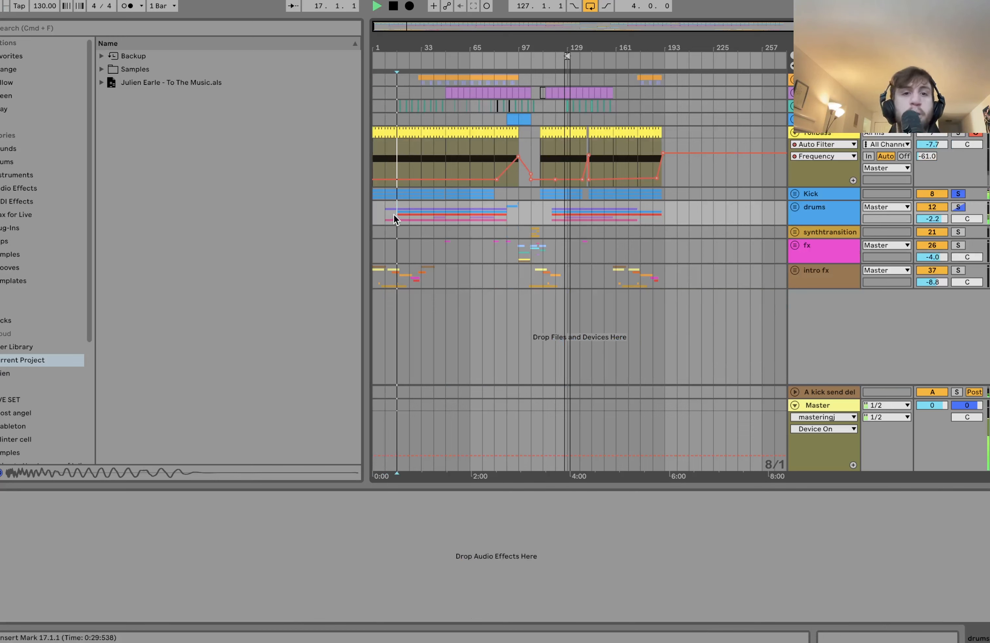
{"action": "key", "text": "space"}
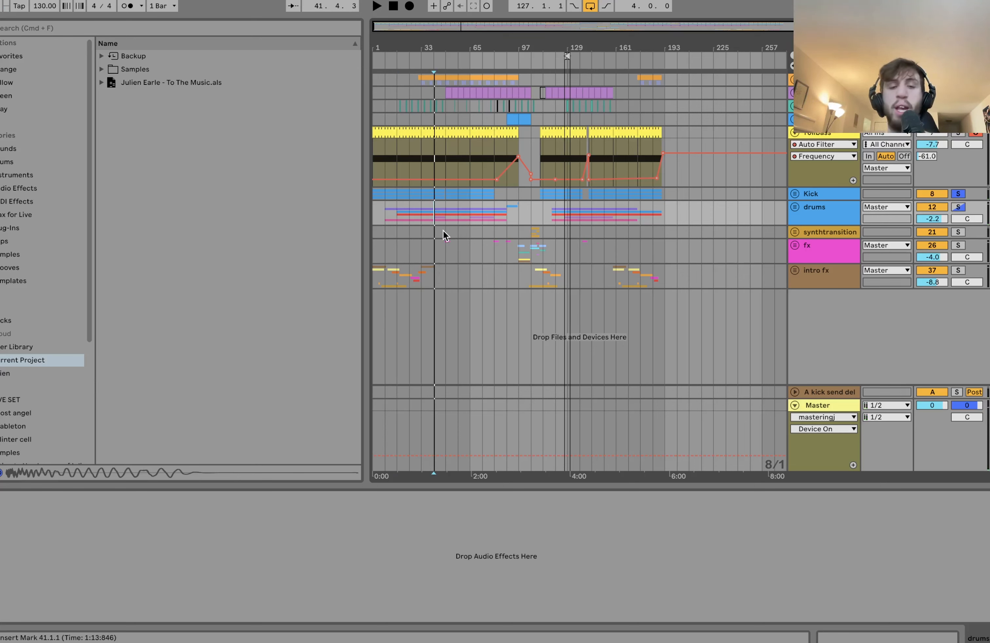
Play the kick and drums from bar 49 and from bar 81, where the kick drops out
{"action": "left_click", "coordinate": [449, 218]}
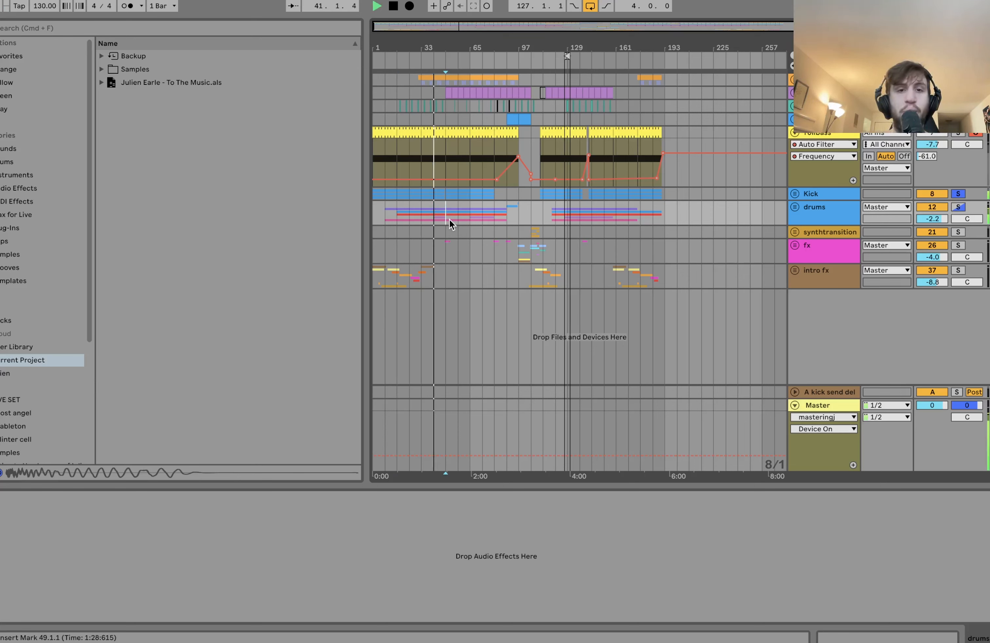
{"action": "key", "text": "space"}
{"action": "left_click", "coordinate": [495, 215]}
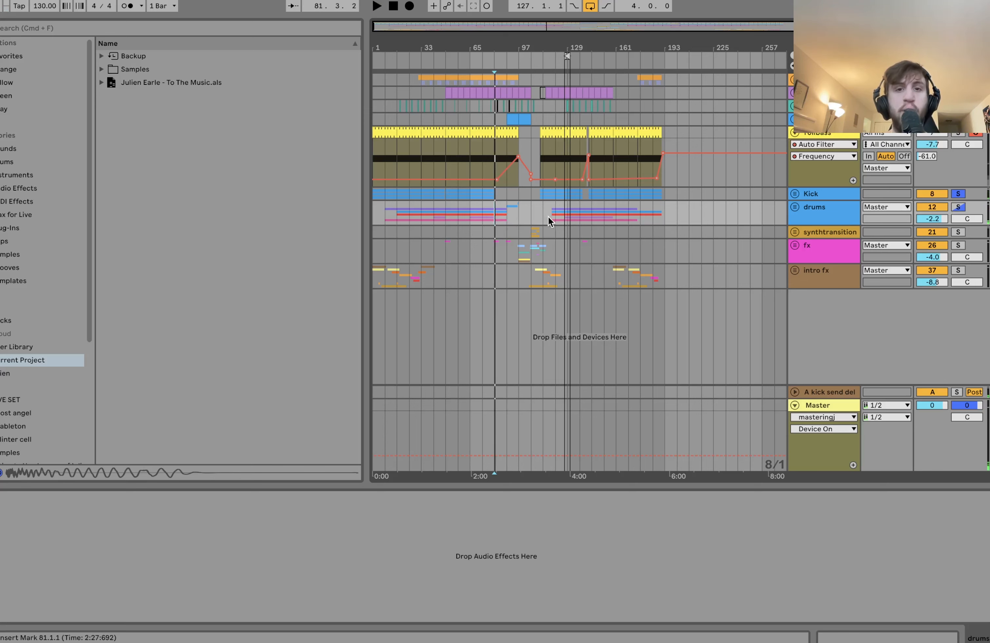
Play the kick and drums from bar 119, where the drums re-enter after the break
{"action": "scroll", "coordinate": [558, 223], "scroll_direction": "up", "scroll_amount": 5, "text": "super"}
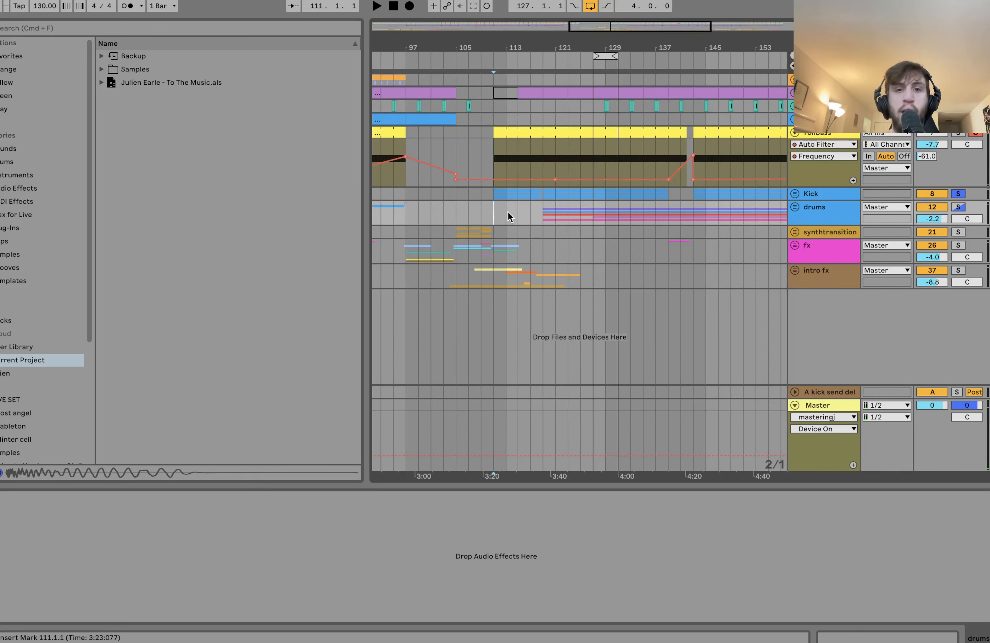
{"action": "left_click", "coordinate": [546, 214]}
{"action": "key", "text": "space"}
{"action": "scroll", "coordinate": [560, 211], "scroll_direction": "down", "scroll_amount": 3, "text": "super"}
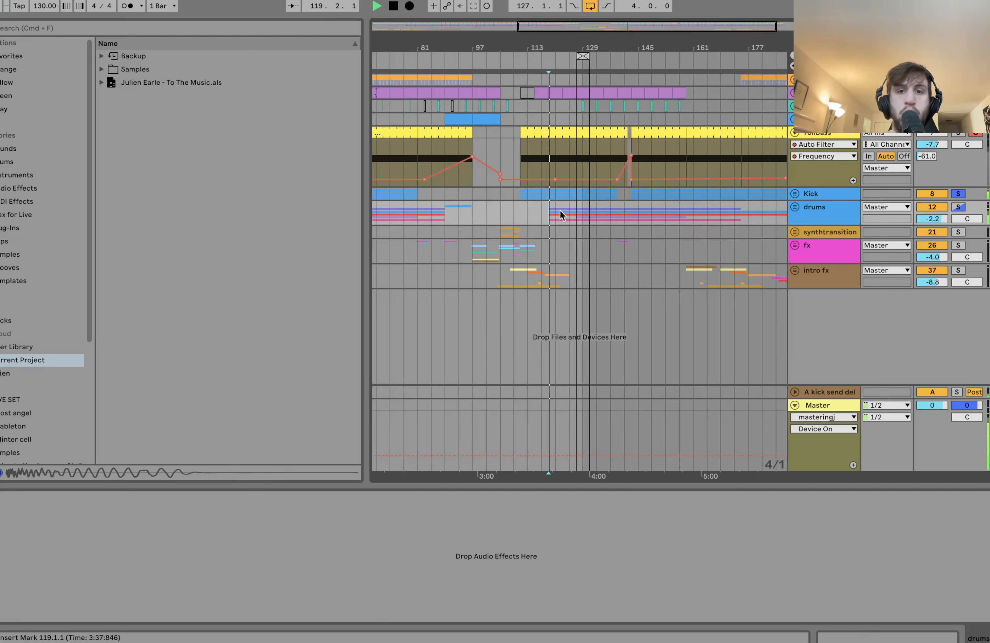
{"action": "key", "text": "space"}
Play the kick and drums from the kick's return after its short gap and from bar 153
{"action": "left_click", "coordinate": [631, 215]}
{"action": "key", "text": "space"}
{"action": "scroll", "coordinate": [631, 215], "scroll_direction": "right", "scroll_amount": 2}
{"action": "key", "text": "space"}
{"action": "left_click", "coordinate": [613, 214]}
{"action": "key", "text": "space"}
{"action": "key", "text": "space"}
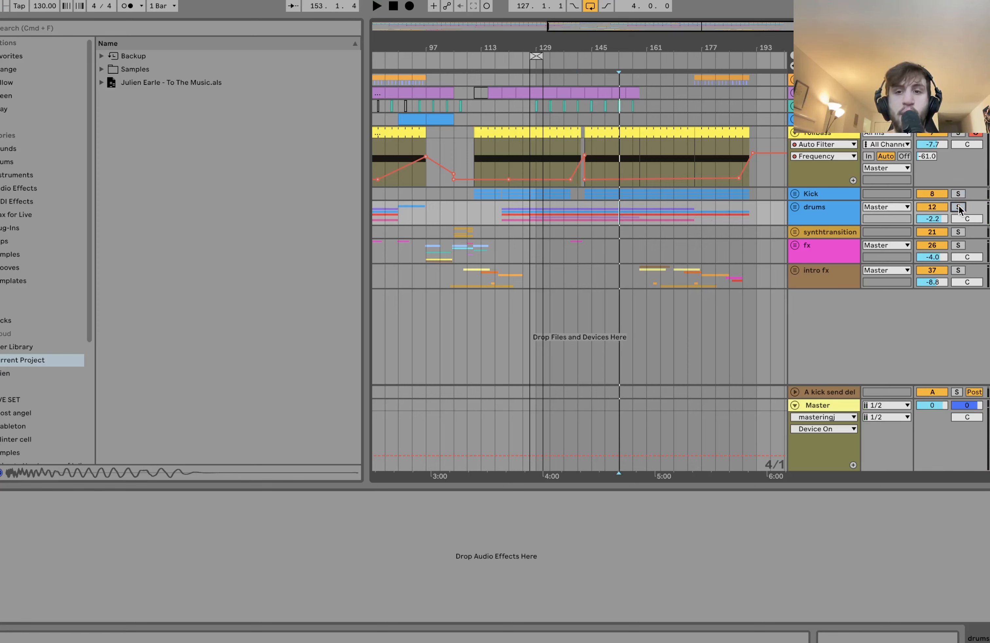
Clear the drums and Kick solos and select the drums, Kick and rollbass tracks together
{"action": "scroll", "coordinate": [741, 212], "scroll_direction": "down", "scroll_amount": 5}
{"action": "left_click", "coordinate": [818, 210]}
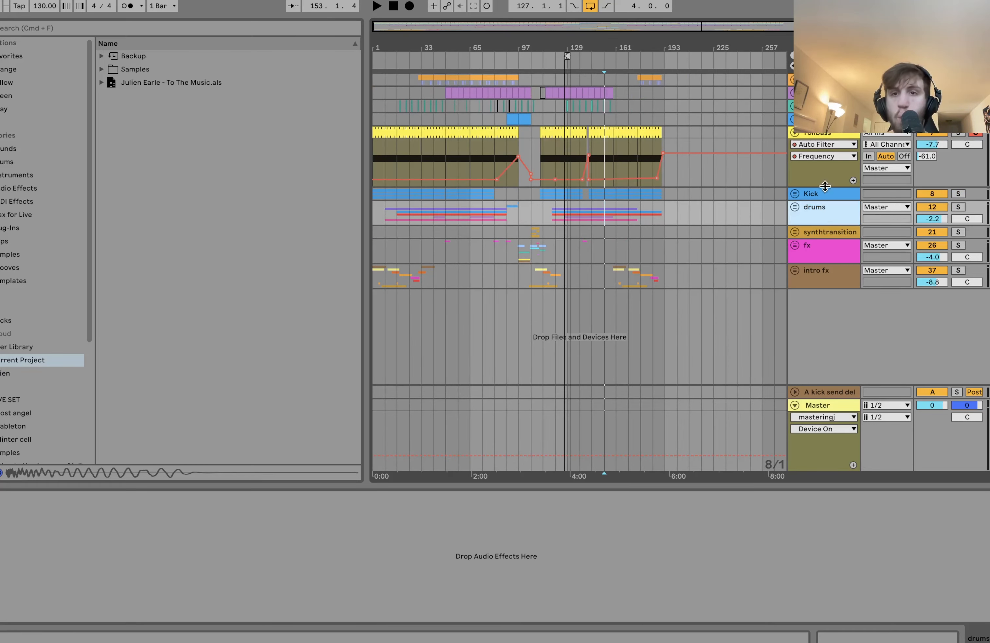
{"action": "left_click", "coordinate": [818, 133]}
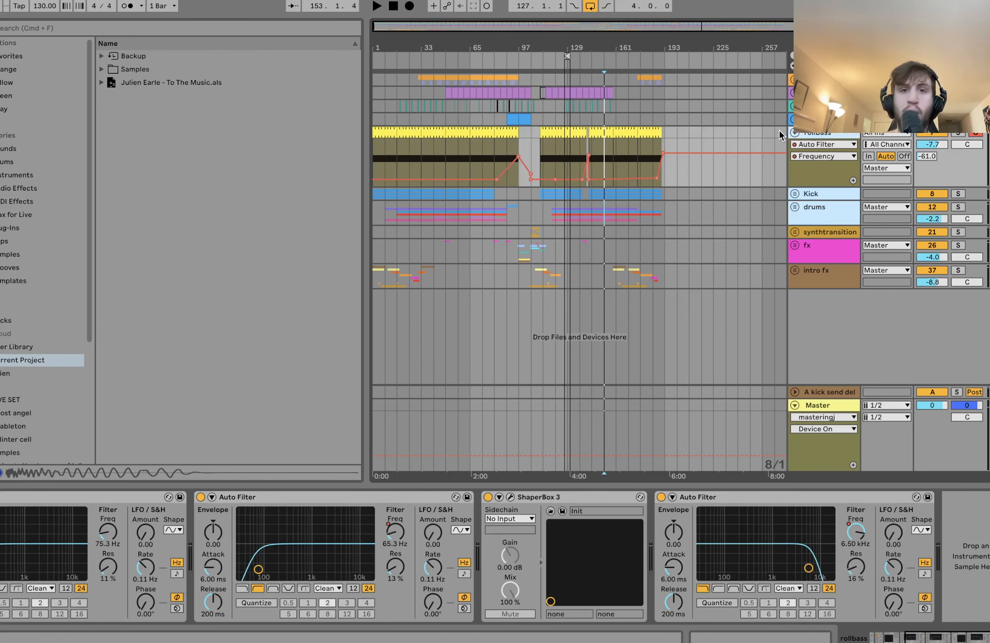
{"action": "scroll", "coordinate": [653, 118], "scroll_direction": "up", "scroll_amount": 5}
{"action": "scroll", "coordinate": [655, 118], "scroll_direction": "left", "scroll_amount": 3}
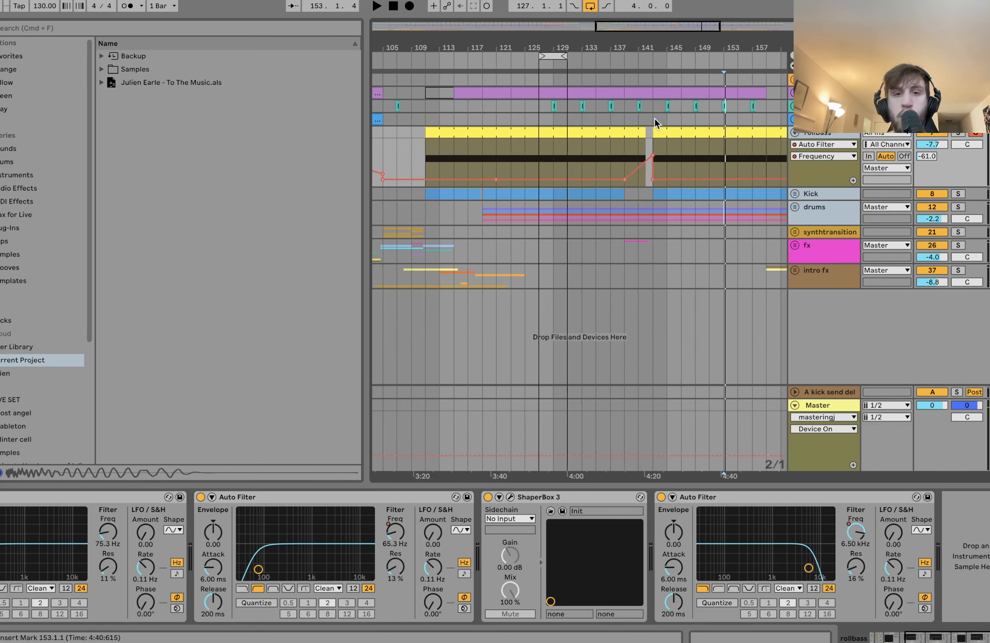
Unfold the vocal track and switch off the vocal, siren and rollbass tracks
{"action": "scroll", "coordinate": [654, 118], "scroll_direction": "up", "scroll_amount": 3}
{"action": "scroll", "coordinate": [654, 118], "scroll_direction": "up", "scroll_amount": 5}
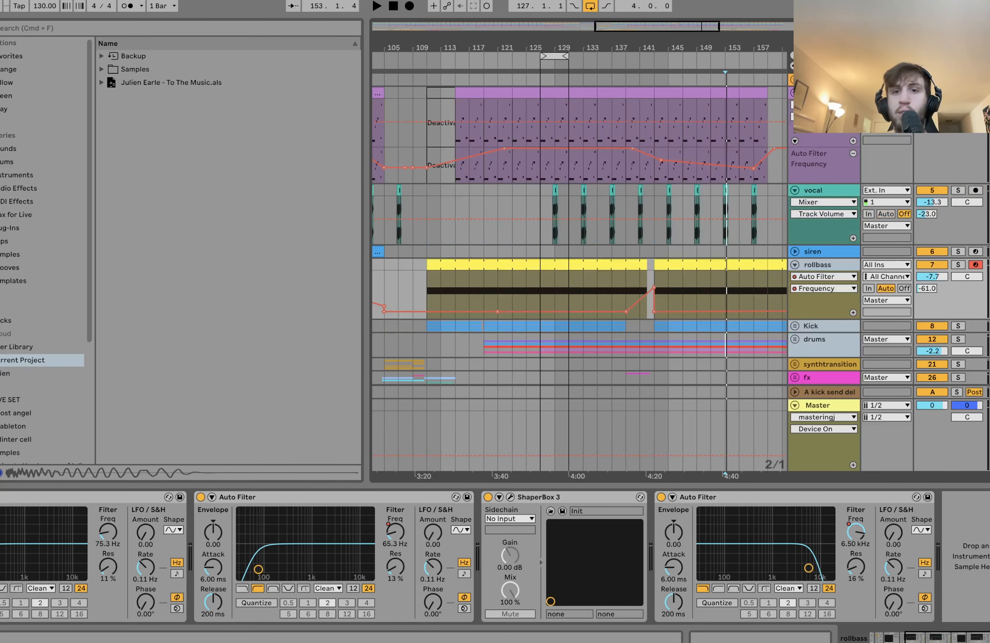
{"action": "key", "text": "F5"}
{"action": "key", "text": "F6"}
{"action": "key", "text": "F7"}
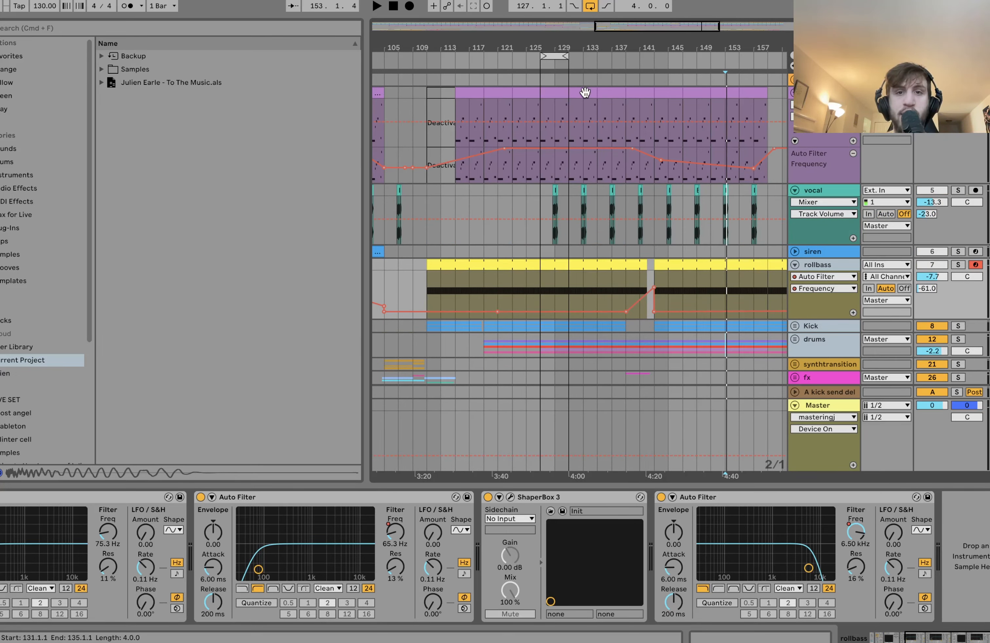
Solo the vocal track and play the vocal clip just before bar 133 with its effects
{"action": "left_click", "coordinate": [582, 187]}
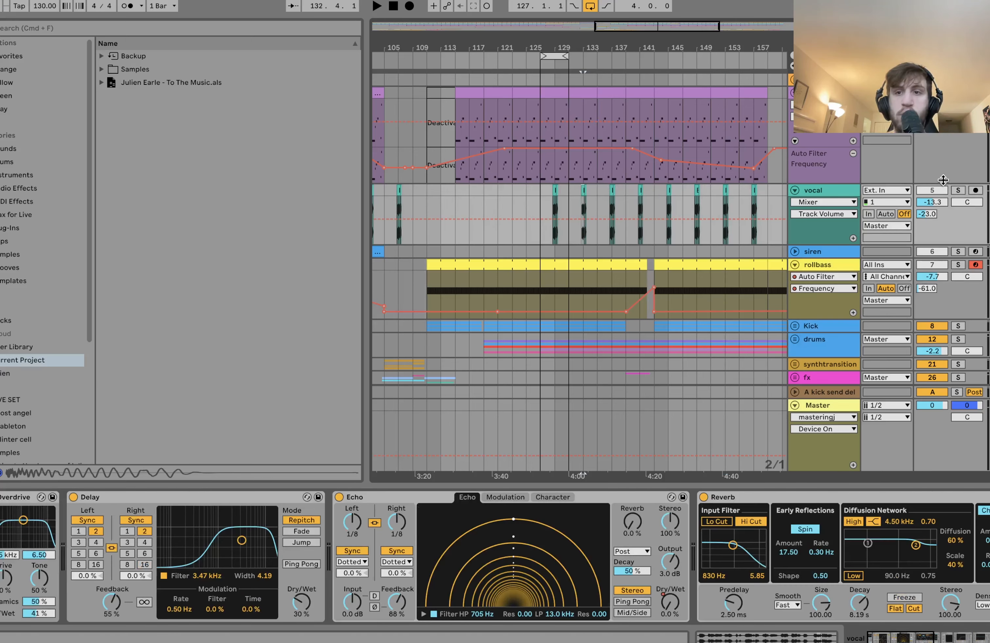
{"action": "left_click", "coordinate": [959, 191]}
{"action": "key", "text": "space"}
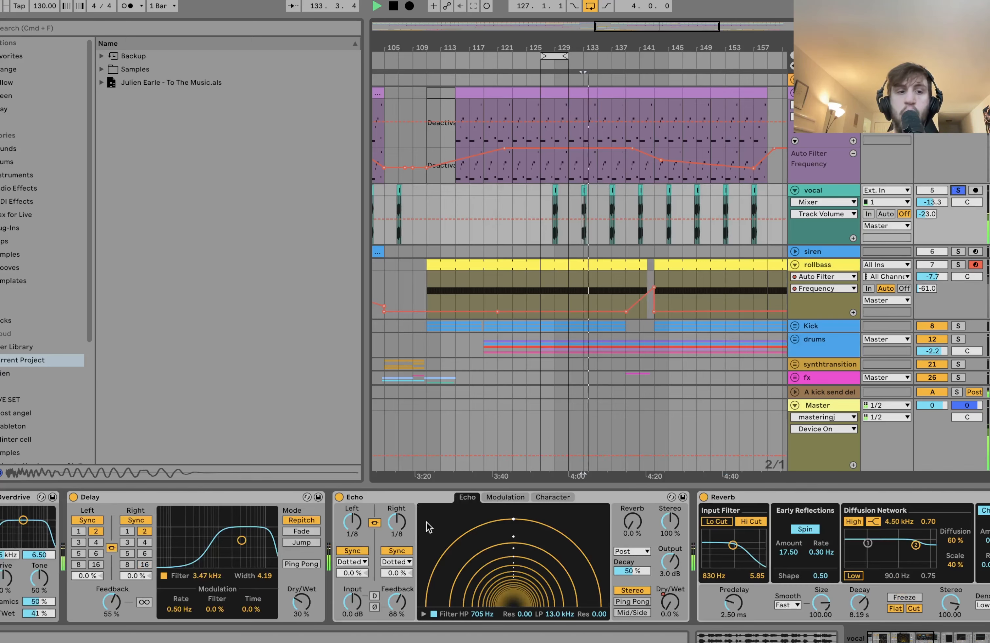
Select all devices on the vocal track and switch them off together
{"action": "left_click", "coordinate": [382, 498]}
{"action": "key", "text": "super+a"}
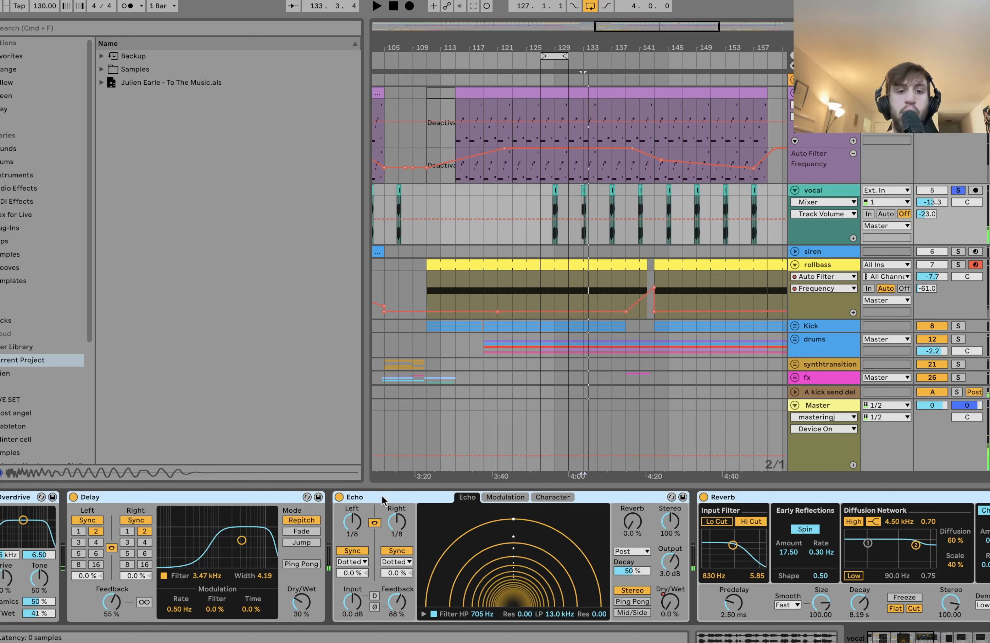
{"action": "left_click", "coordinate": [338, 497]}
Play the dry vocal clip from 132.4 and examine its waveform up close
{"action": "scroll", "coordinate": [593, 204], "scroll_direction": "up", "scroll_amount": 10}
{"action": "key", "text": "space"}
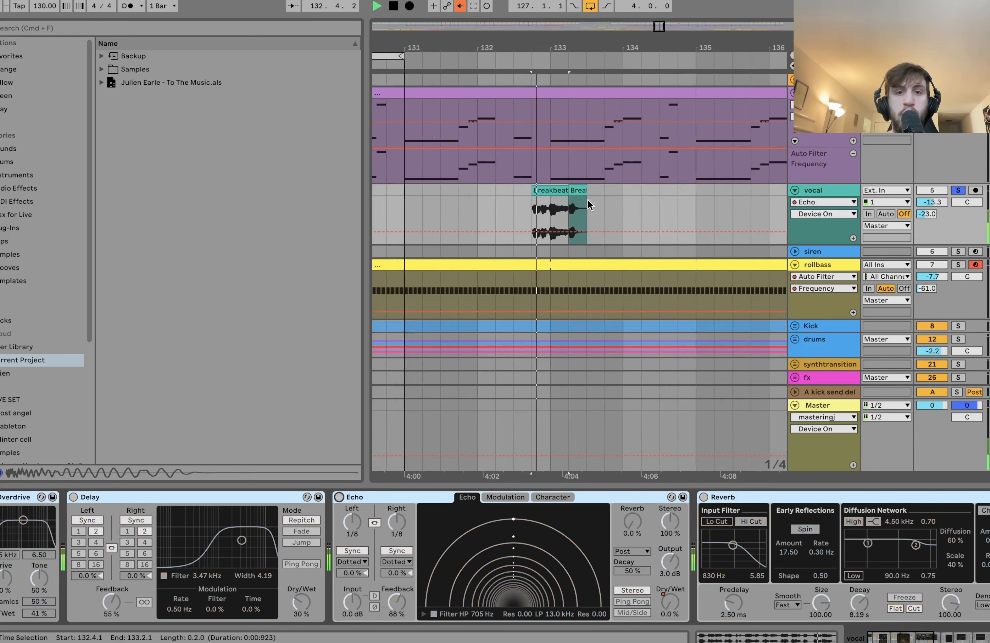
{"action": "scroll", "coordinate": [560, 193], "scroll_direction": "up", "scroll_amount": 8}
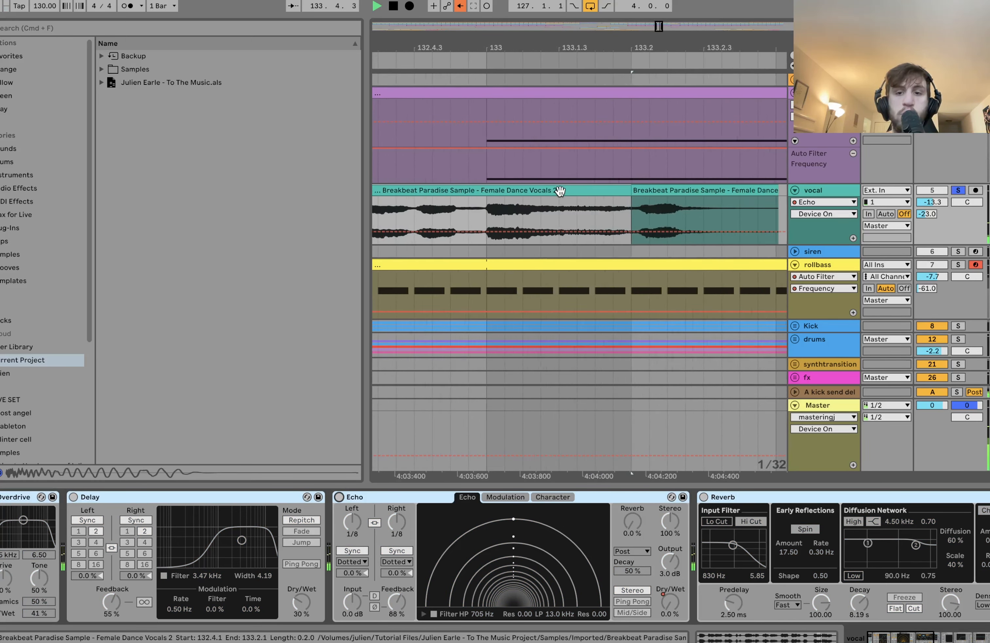
Play the dry vocal clip near bar 133 and switch off the A kick send del return track
{"action": "scroll", "coordinate": [560, 192], "scroll_direction": "down", "scroll_amount": 10}
{"action": "key", "text": "space"}
{"action": "key", "text": "space"}
{"action": "left_click", "coordinate": [923, 390]}
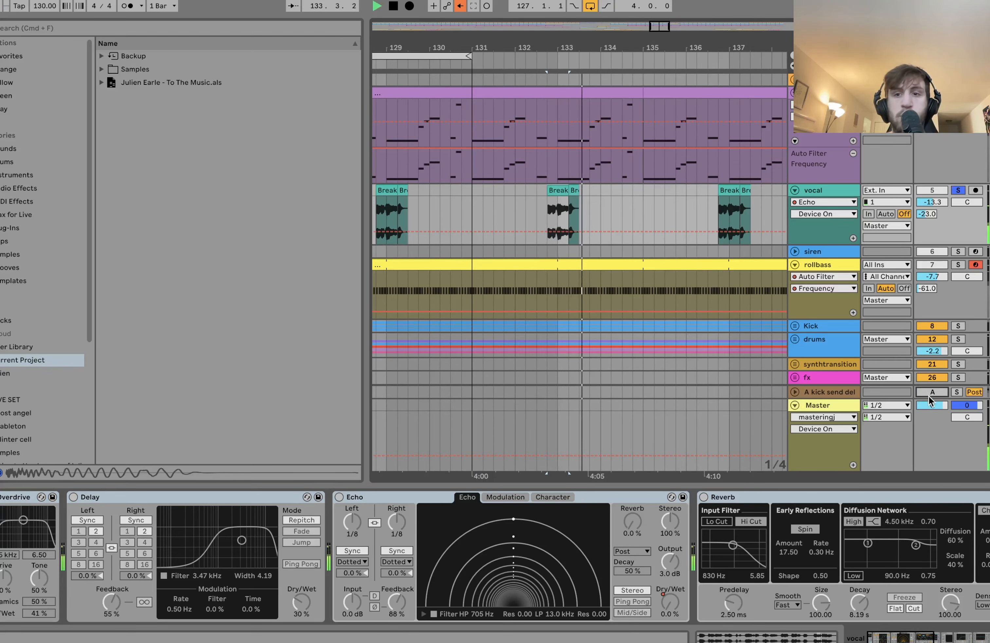
{"action": "key", "text": "space"}
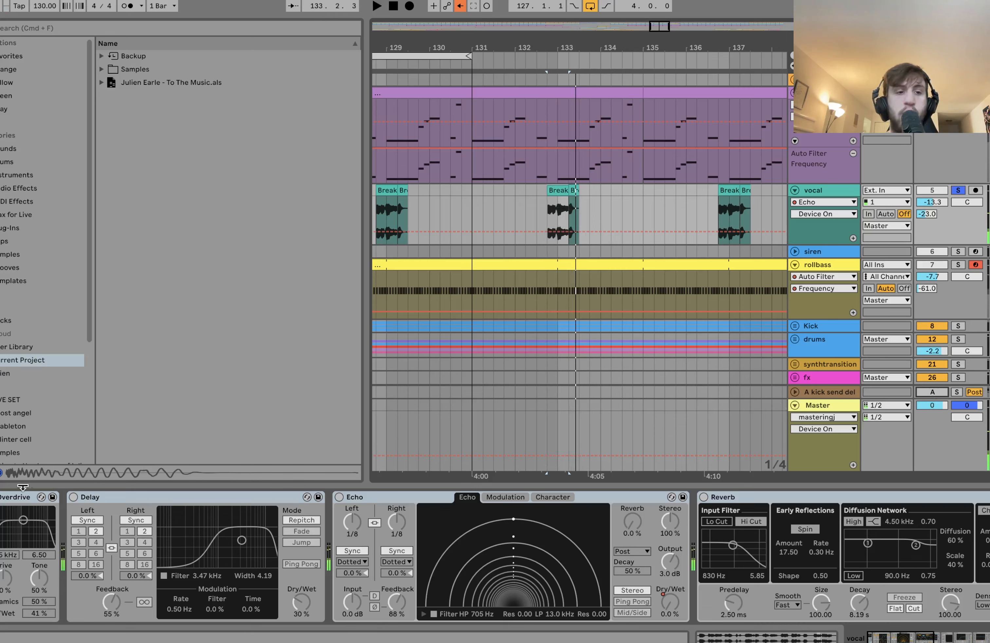
Switch on the vocal track's Overdrive, Delay and Echo in turn while playing the vocal clip
{"action": "key", "text": "space"}
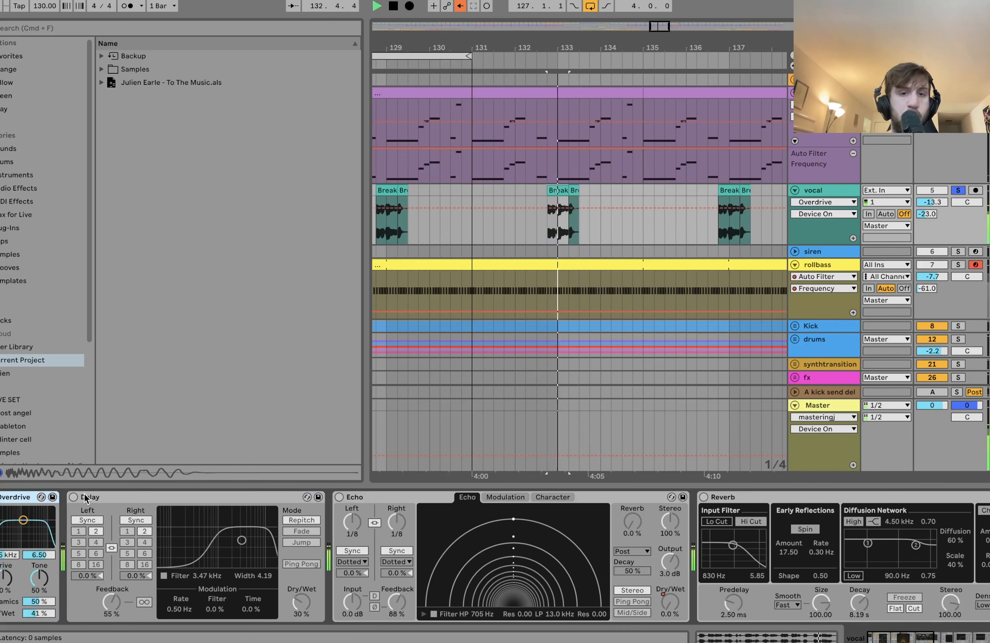
{"action": "left_click", "coordinate": [73, 497]}
{"action": "scroll", "coordinate": [74, 500], "scroll_direction": "right", "scroll_amount": 5}
{"action": "left_click", "coordinate": [125, 497]}
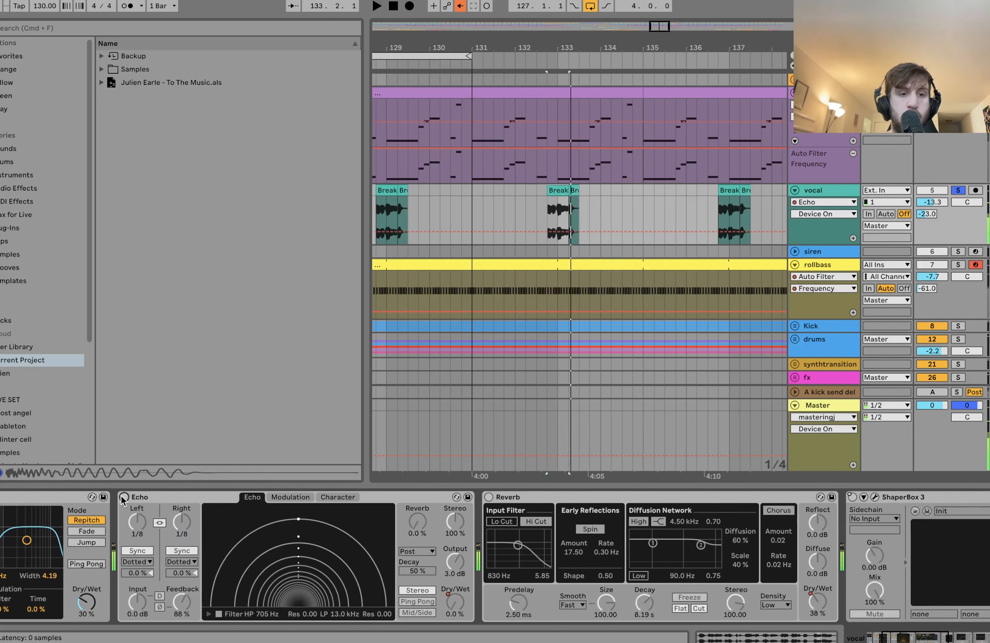
Play the vocal with Echo added and show the Echo Dry/Wet automation across the arrangement
{"action": "scroll", "coordinate": [122, 499], "scroll_direction": "right", "scroll_amount": 2}
{"action": "key", "text": "space"}
{"action": "left_click", "coordinate": [392, 602]}
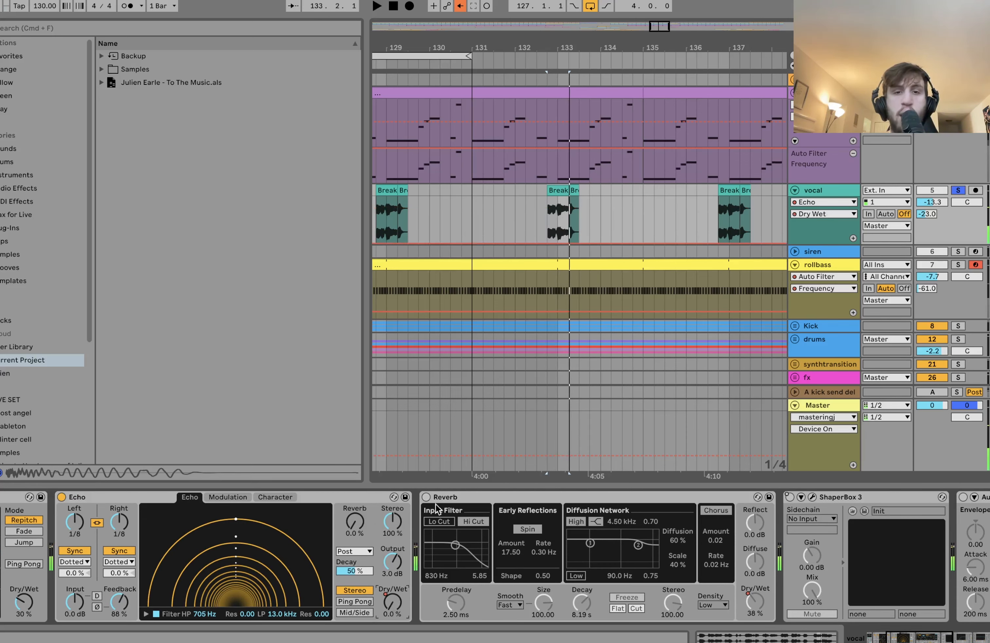
{"action": "scroll", "coordinate": [506, 239], "scroll_direction": "down", "scroll_amount": 8}
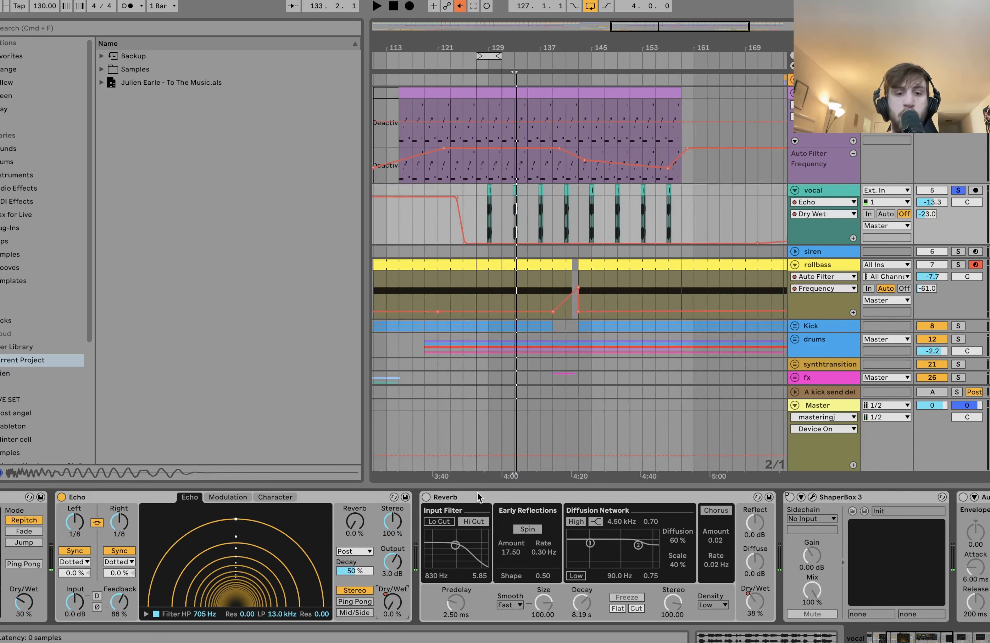
Switch on the vocal track's Reverb, play the clip, and re-enable the overridden automation
{"action": "left_click", "coordinate": [425, 497]}
{"action": "key", "text": "space"}
{"action": "scroll", "coordinate": [459, 543], "scroll_direction": "right", "scroll_amount": 3}
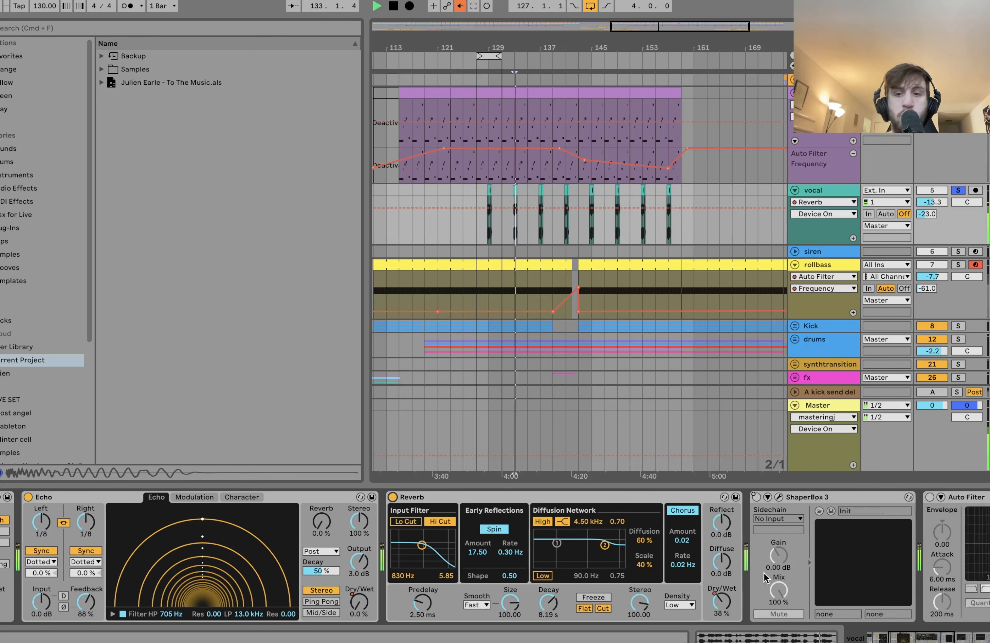
{"action": "key", "text": "space"}
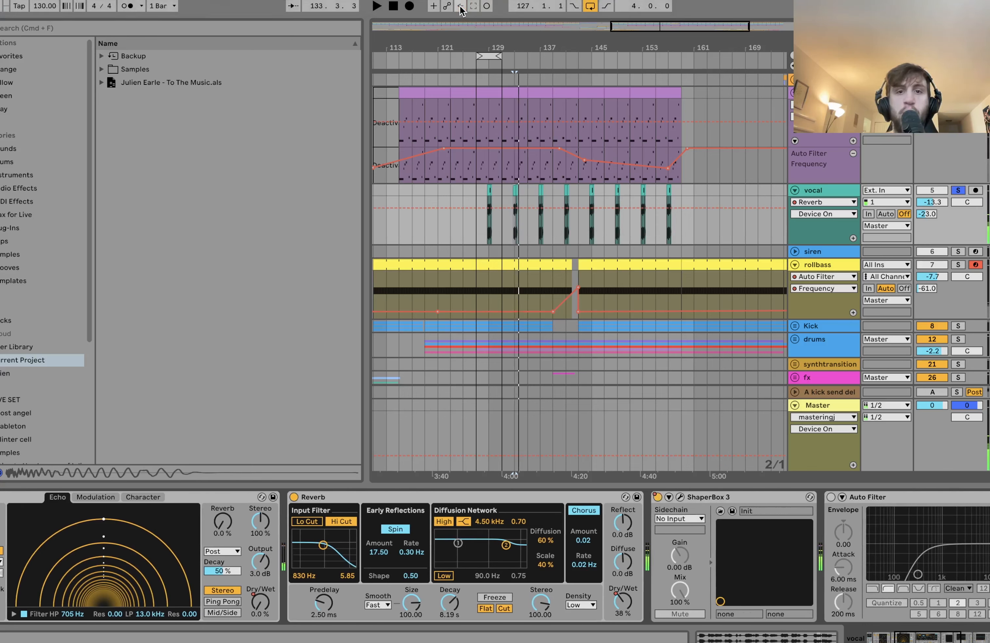
Show the Device On automation of the vocal's ShaperBox 3 and play the vocal clip from 132.4
{"action": "right_click", "coordinate": [658, 498]}
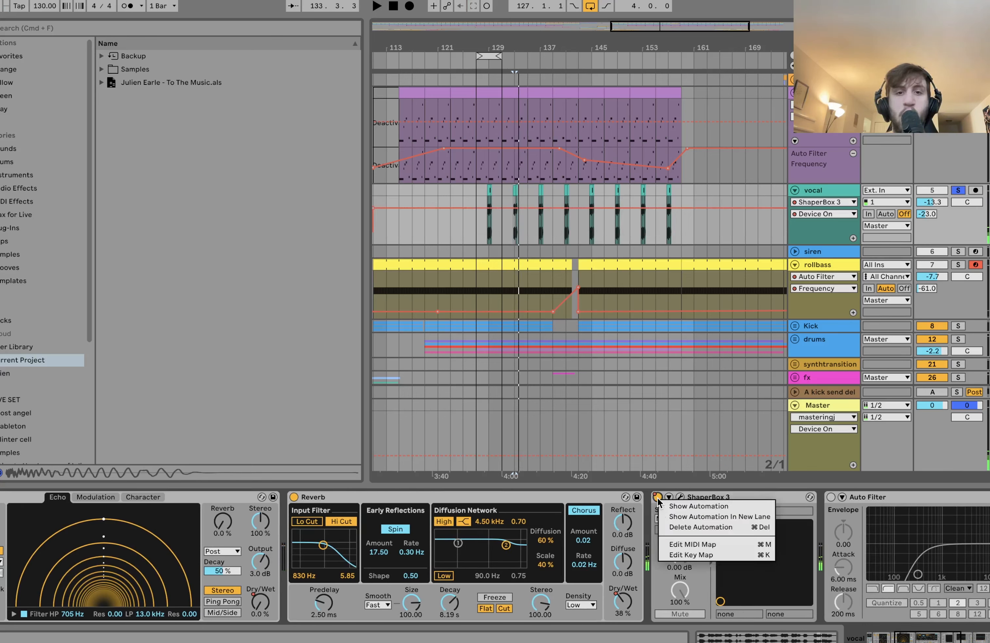
{"action": "left_click", "coordinate": [501, 229]}
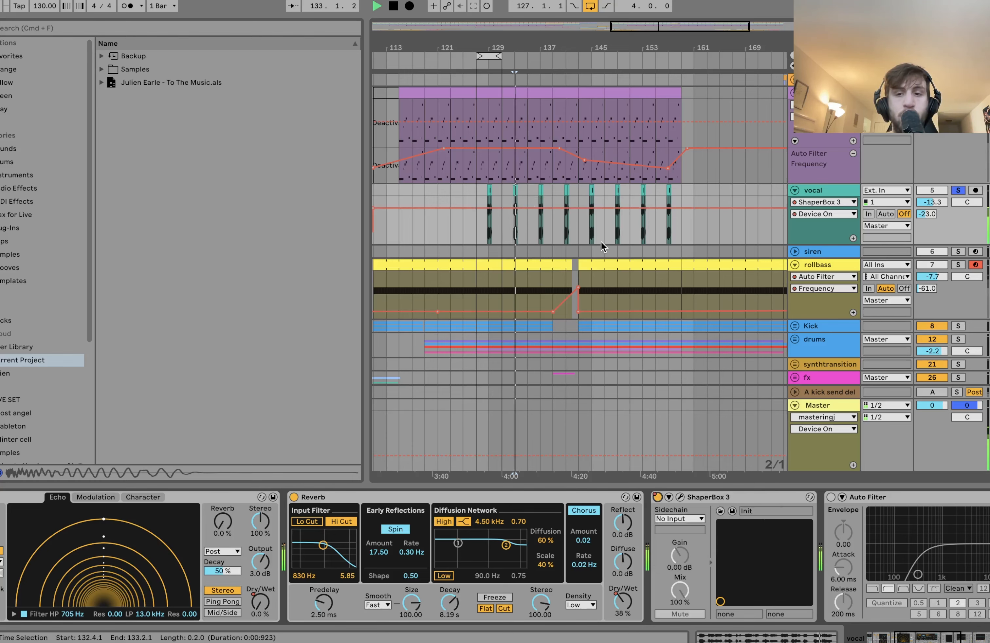
{"action": "scroll", "coordinate": [768, 578], "scroll_direction": "right", "scroll_amount": 10}
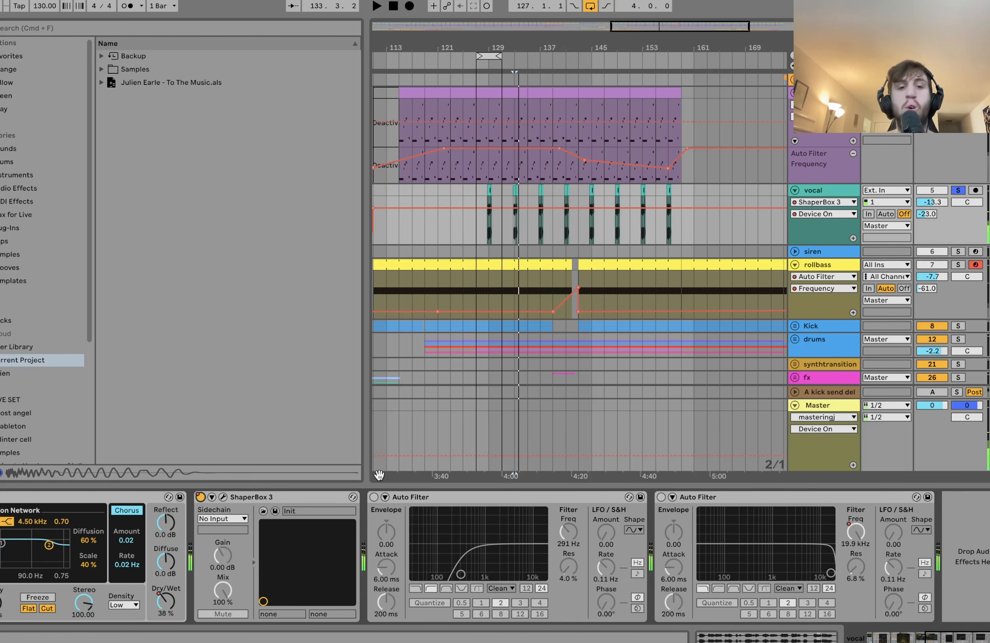
Switch on both Auto Filters on the vocal track and show the second filter's Frequency automation
{"action": "left_click", "coordinate": [373, 497]}
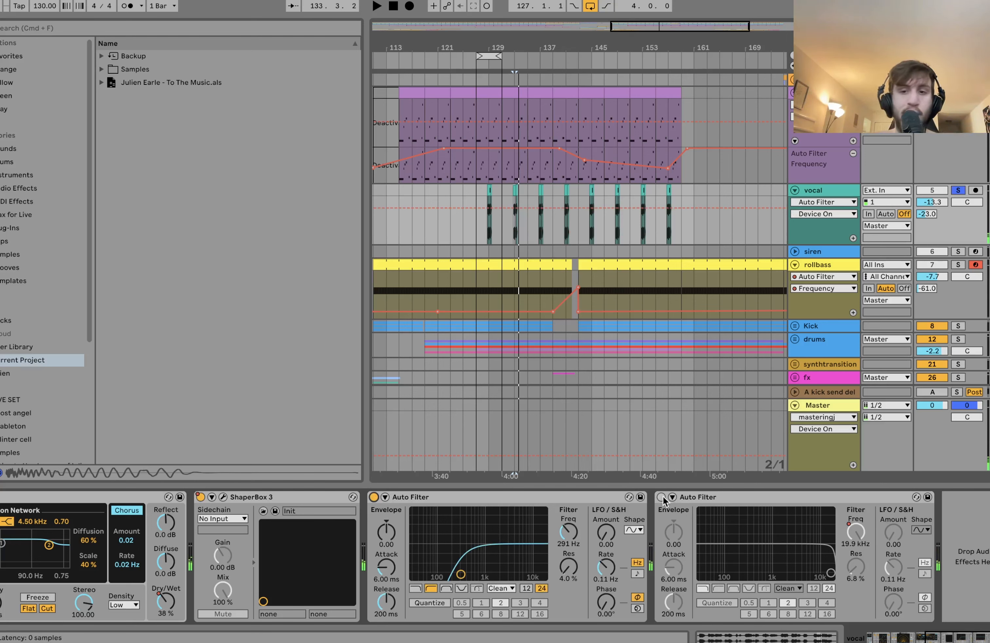
{"action": "left_click", "coordinate": [661, 498]}
{"action": "left_click", "coordinate": [847, 531]}
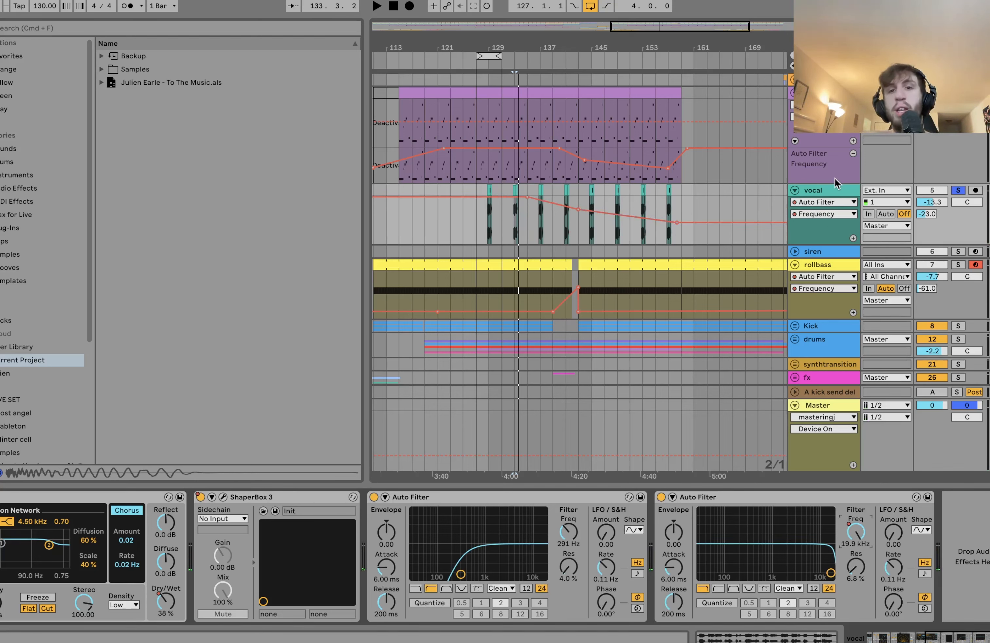
Select the rollbass, Kick and drums tracks and solo them together
{"action": "left_click", "coordinate": [821, 188]}
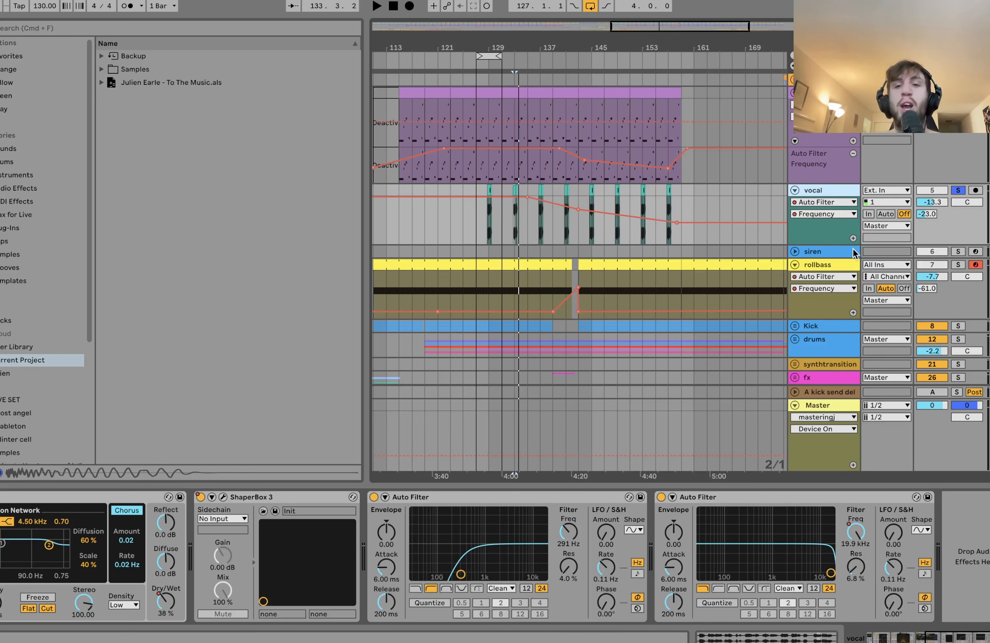
{"action": "scroll", "coordinate": [847, 259], "scroll_direction": "down", "scroll_amount": 3}
{"action": "left_click", "coordinate": [838, 274]}
{"action": "left_click", "coordinate": [832, 199], "text": "shift"}
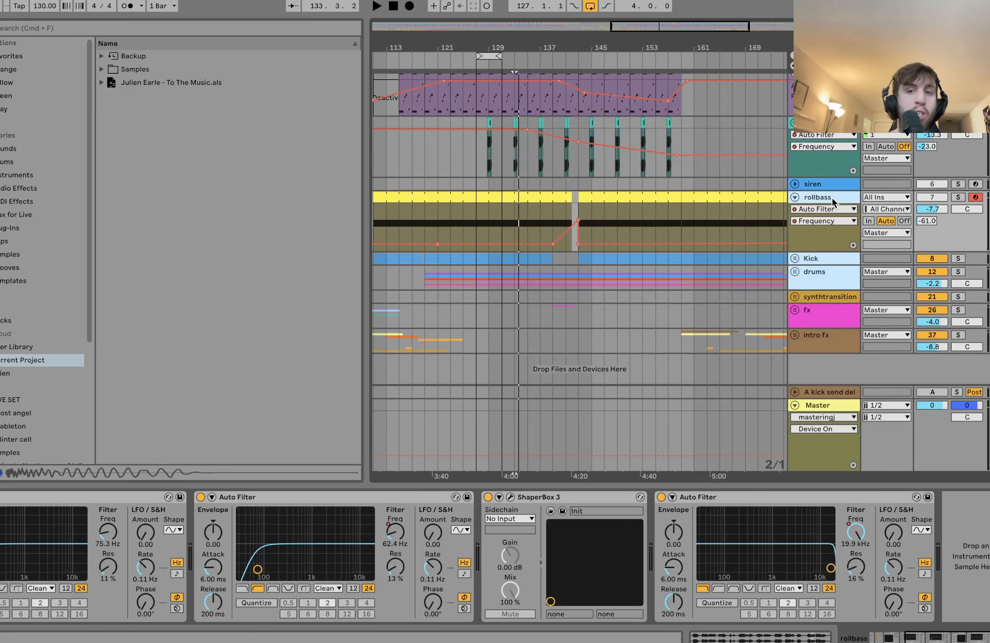
{"action": "left_click", "coordinate": [958, 197]}
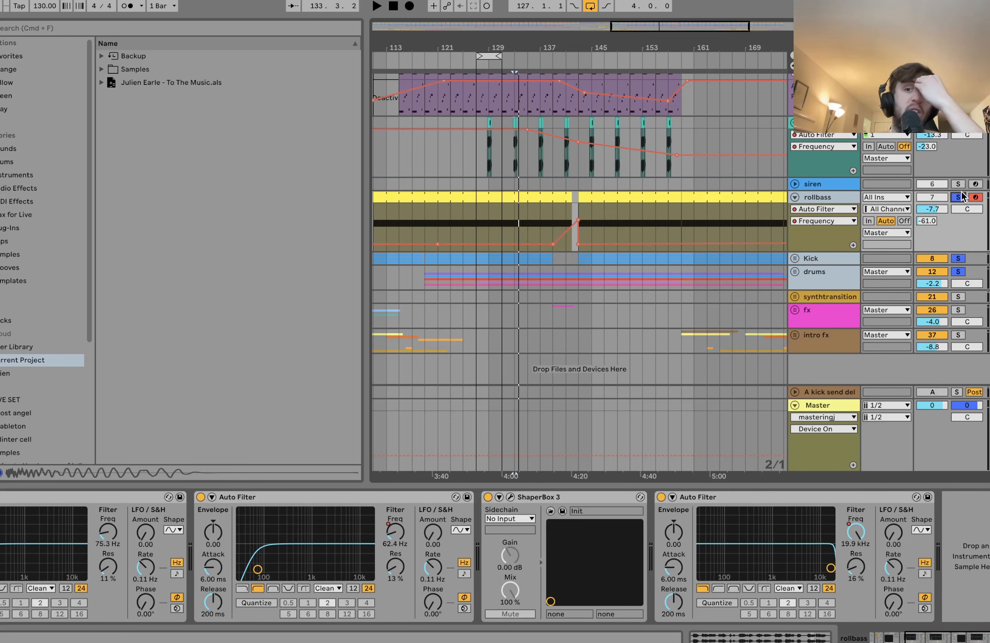
Play the soloed tracks around bar 133, starting again from 132.3 just before the vocal clip
{"action": "key", "text": "space"}
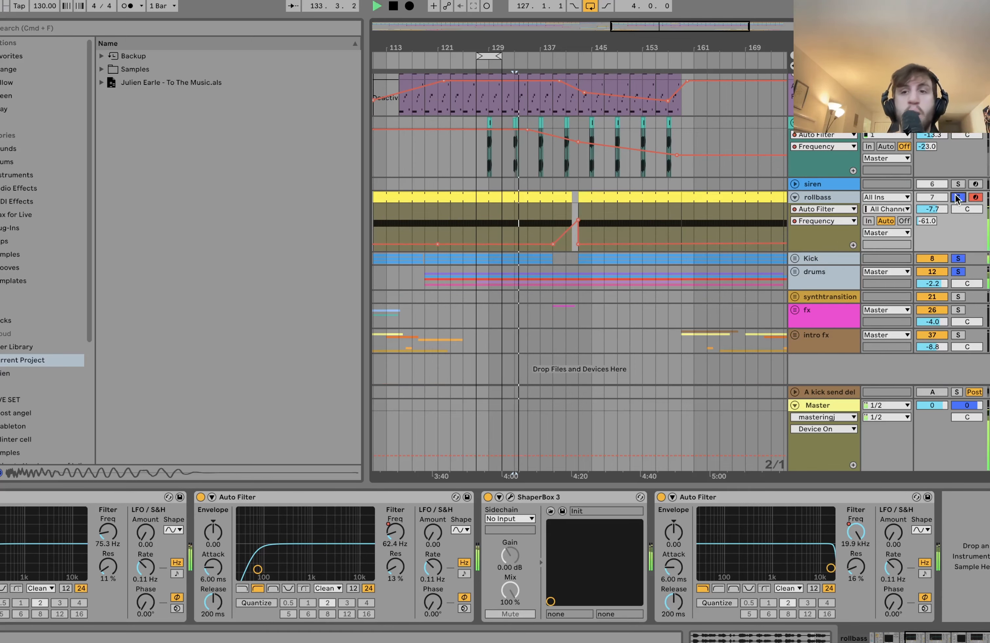
{"action": "left_click", "coordinate": [523, 288]}
{"action": "key", "text": "space"}
{"action": "scroll", "coordinate": [515, 172], "scroll_direction": "up", "scroll_amount": 5}
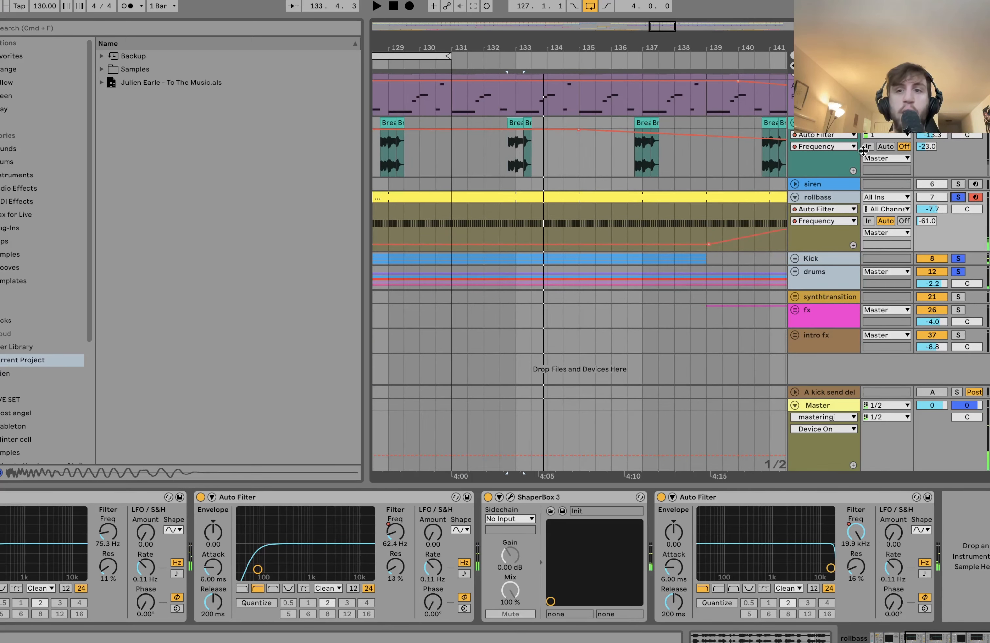
{"action": "left_click", "coordinate": [492, 120]}
{"action": "key", "text": "space"}
{"action": "scroll", "coordinate": [501, 124], "scroll_direction": "down", "scroll_amount": 3}
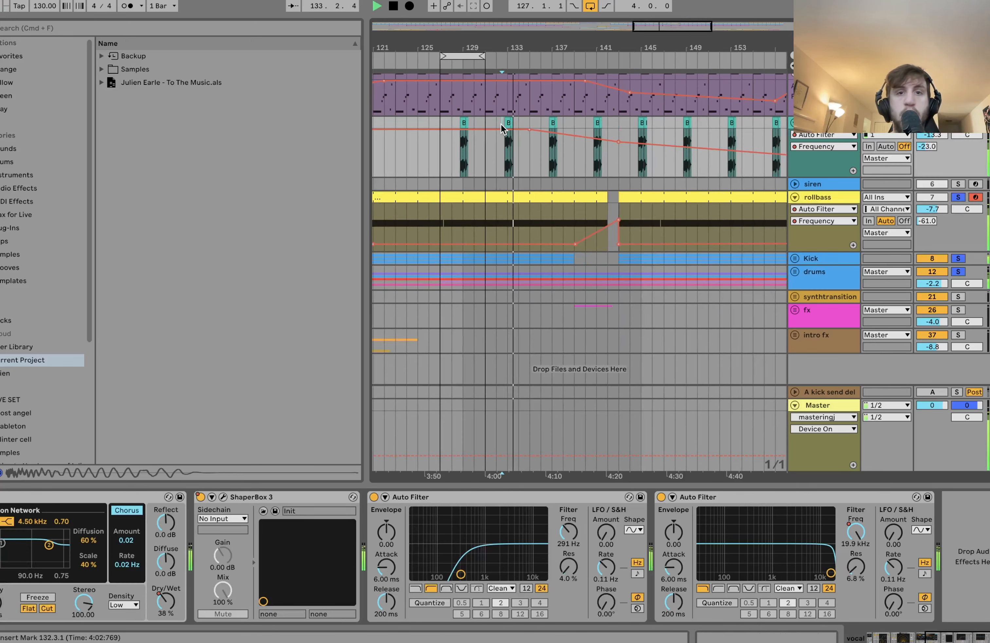
Clear the solos on the vocal, rollbass, Kick and drums tracks and play the reese from 131 to 135
{"action": "scroll", "coordinate": [502, 127], "scroll_direction": "up", "scroll_amount": 3}
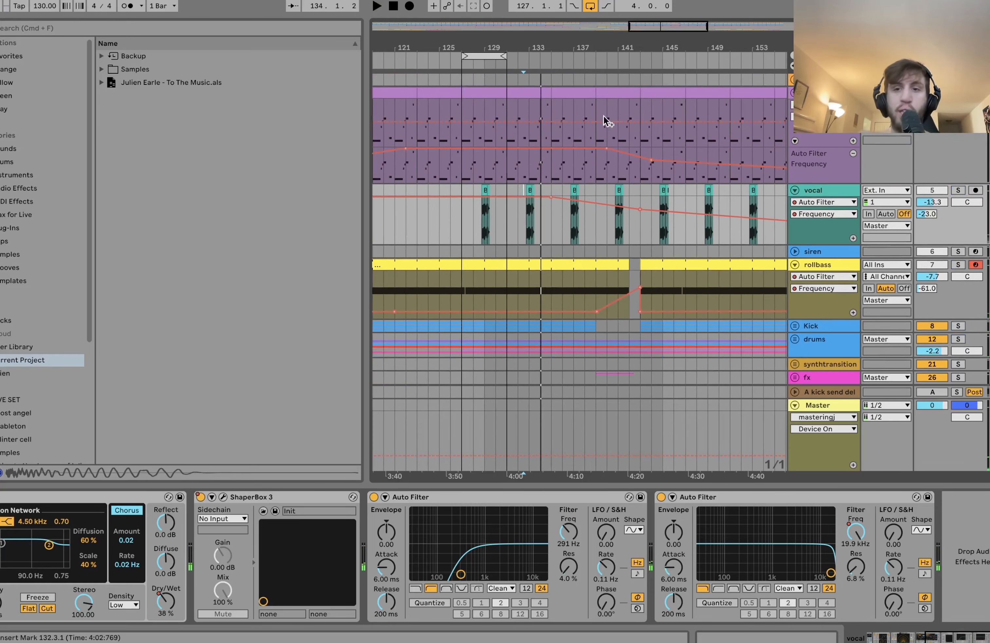
{"action": "left_click", "coordinate": [542, 112]}
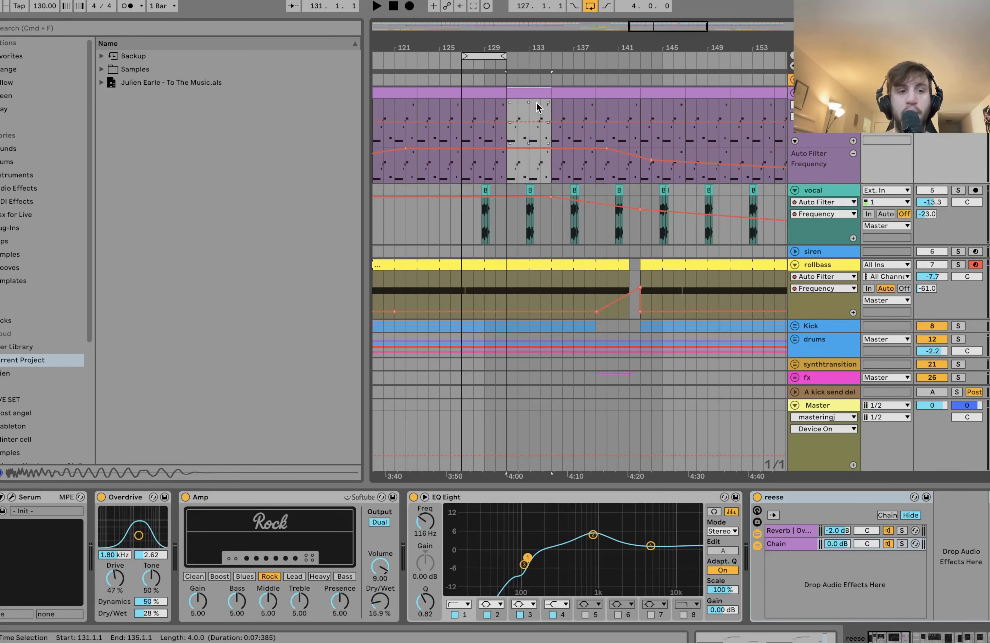
{"action": "key", "text": "space"}
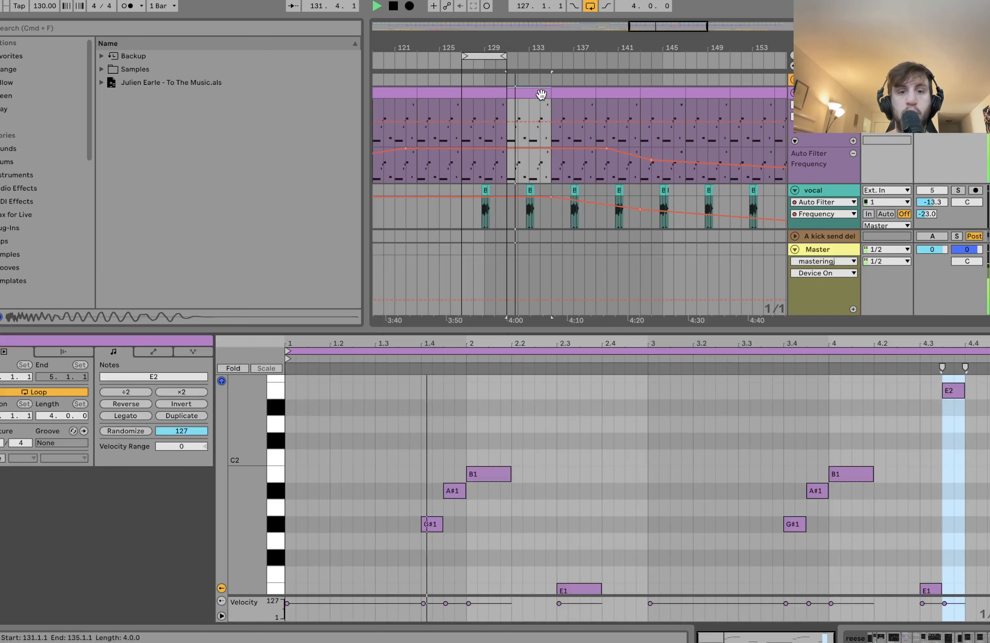
Open the reese clip's notes, fit the full melody in the note editor, play it back and select the E1 note at 2.3
{"action": "double_click", "coordinate": [542, 98]}
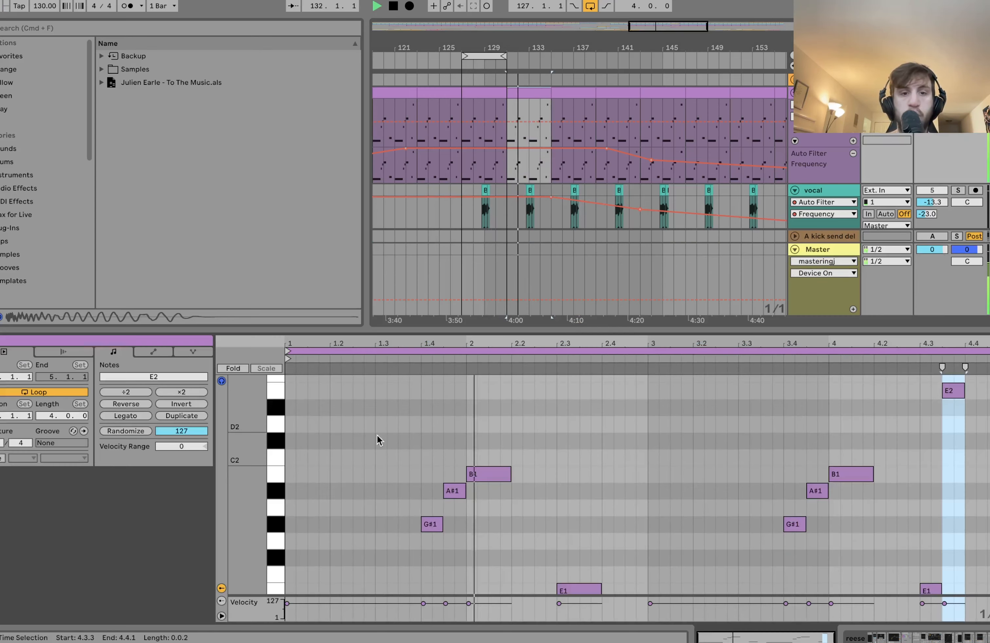
{"action": "left_click_drag", "start_coordinate": [250, 460], "coordinate": [225, 462]}
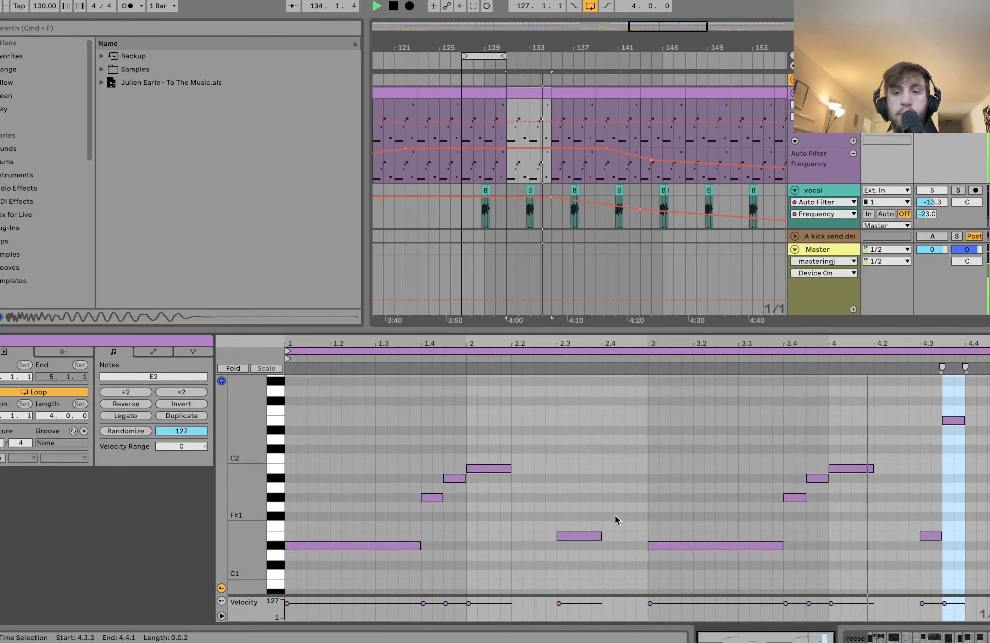
{"action": "key", "text": "space"}
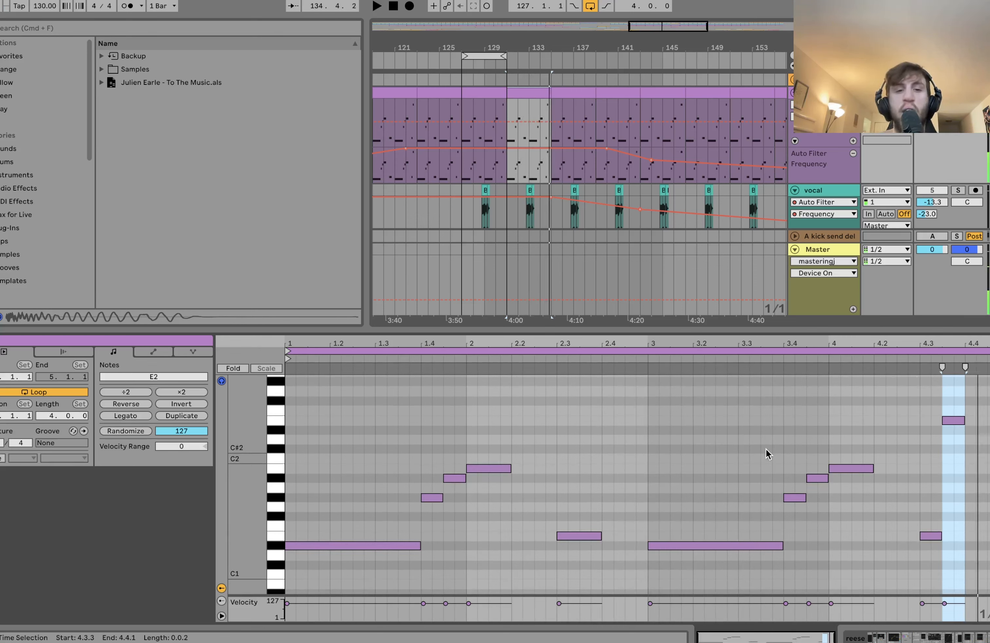
{"action": "key", "text": "space"}
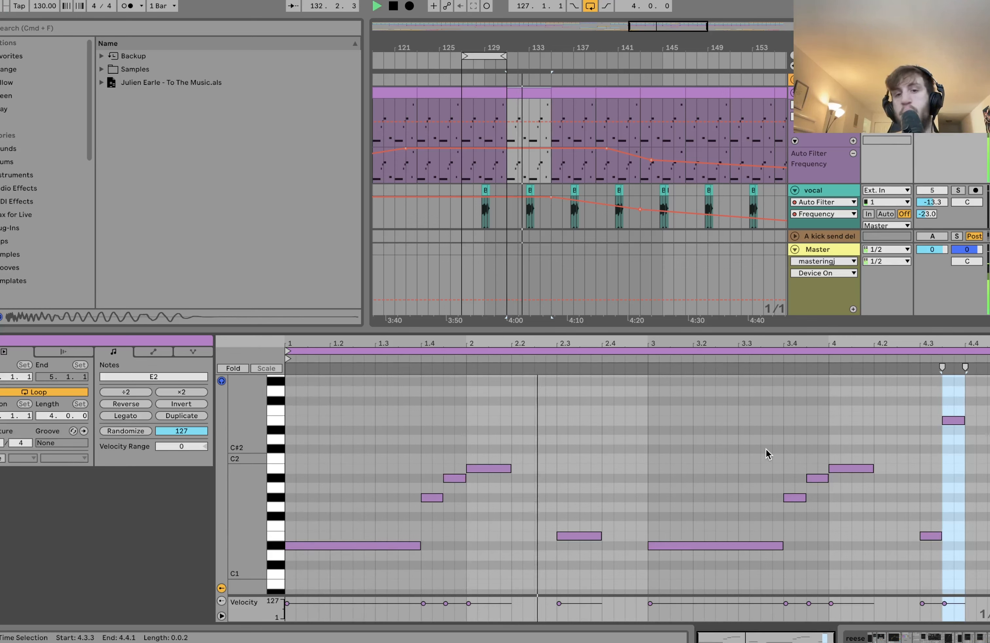
{"action": "key", "text": "space"}
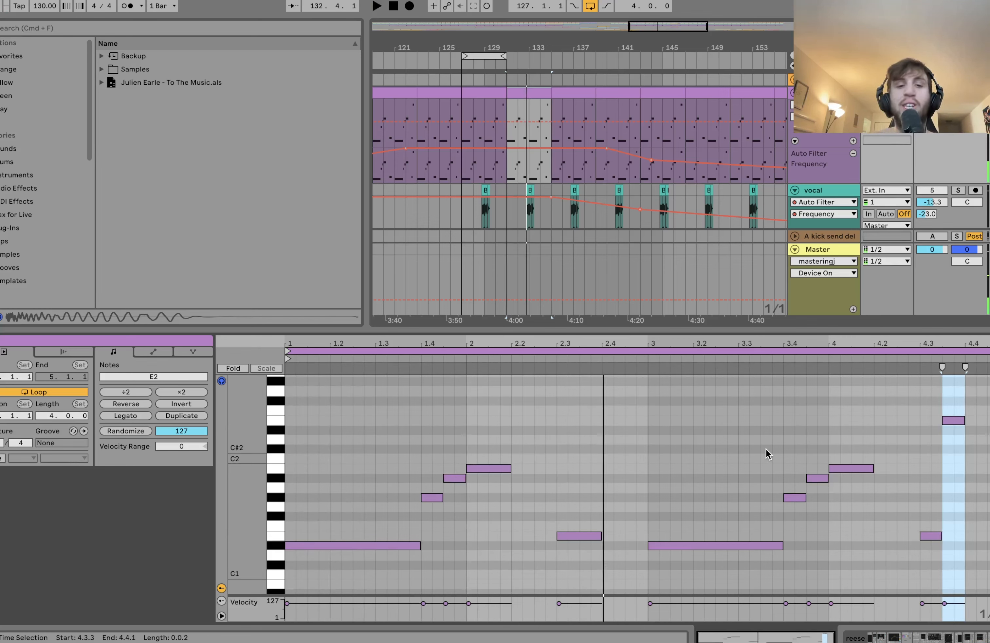
{"action": "left_click", "coordinate": [592, 538]}
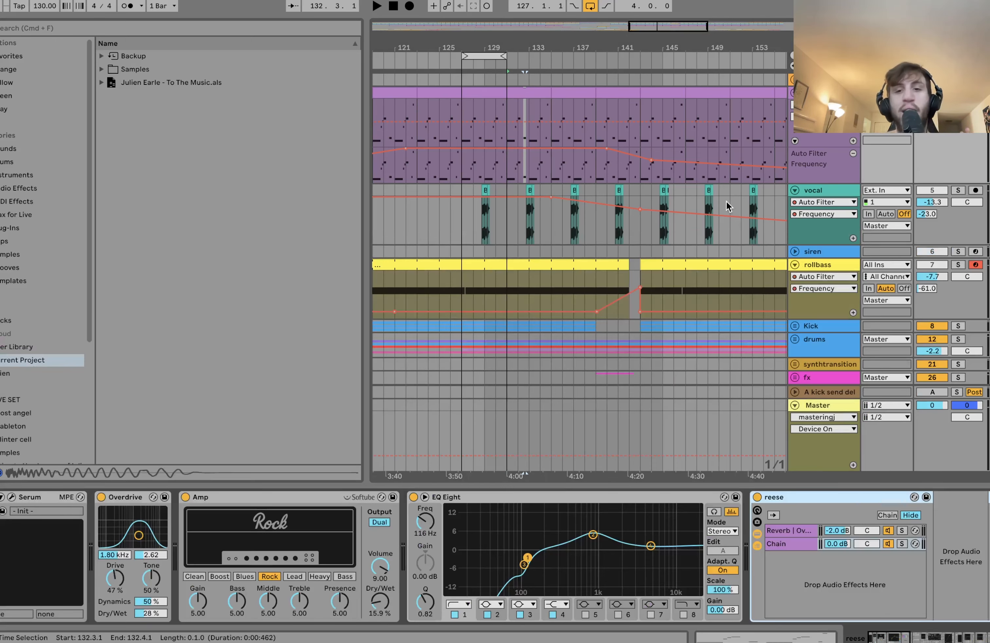
Examine the reese track's device chain from the reese rack and new wash out rack through to Utility
{"action": "scroll", "coordinate": [625, 555], "scroll_direction": "right", "scroll_amount": 10}
{"action": "scroll", "coordinate": [625, 555], "scroll_direction": "left", "scroll_amount": 10}
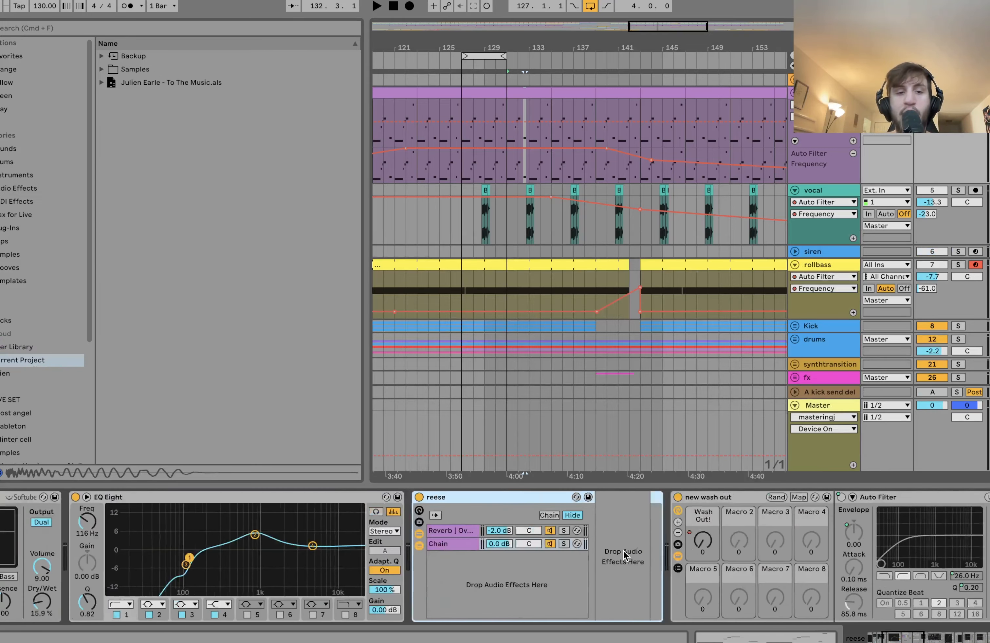
{"action": "left_click", "coordinate": [653, 556]}
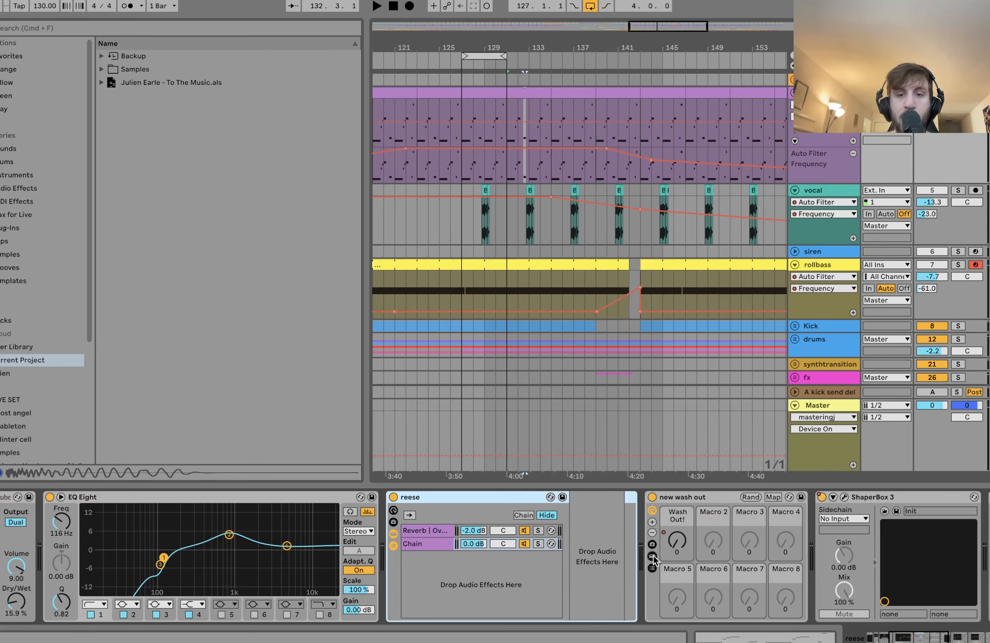
{"action": "scroll", "coordinate": [810, 508], "scroll_direction": "right", "scroll_amount": 10}
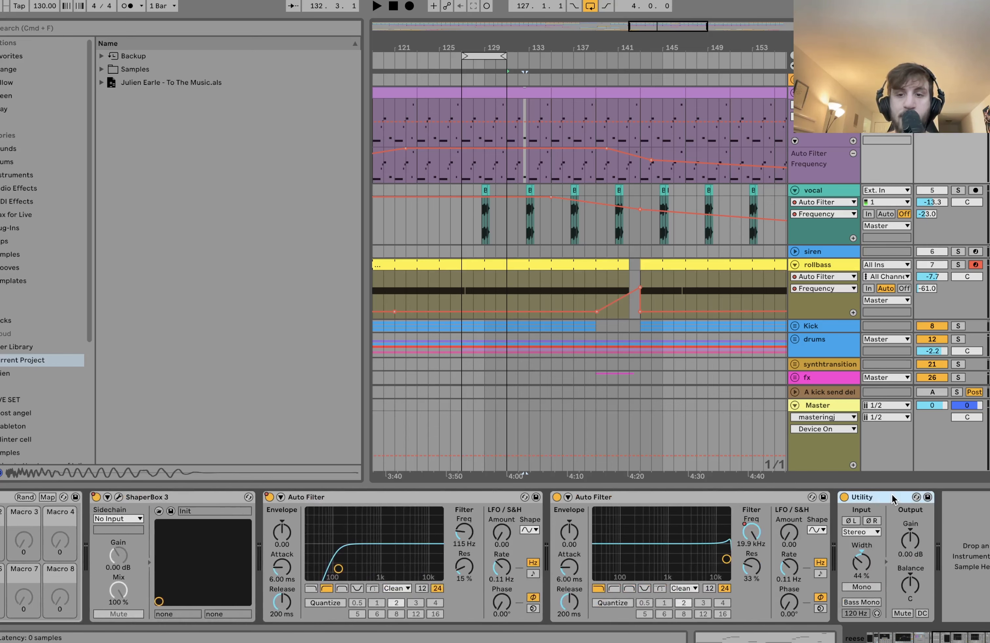
Select the reese effects from Overdrive through Utility, switch them off together, and play the unprocessed Serum sound
{"action": "scroll", "coordinate": [892, 497], "scroll_direction": "left", "scroll_amount": 15}
{"action": "left_click", "coordinate": [134, 497]}
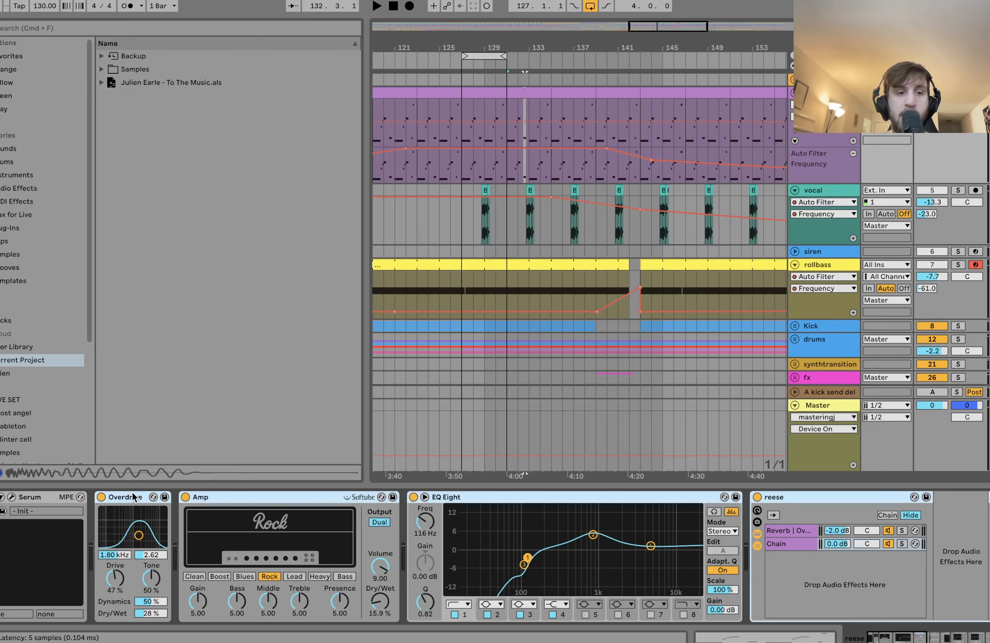
{"action": "left_click", "coordinate": [102, 497]}
{"action": "key", "text": "space"}
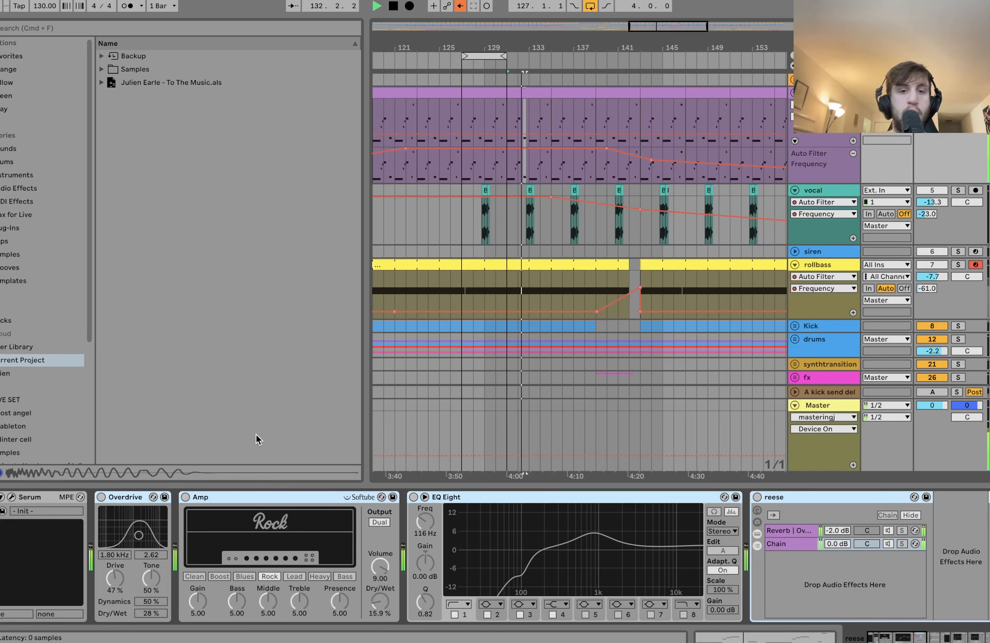
{"action": "key", "text": "space"}
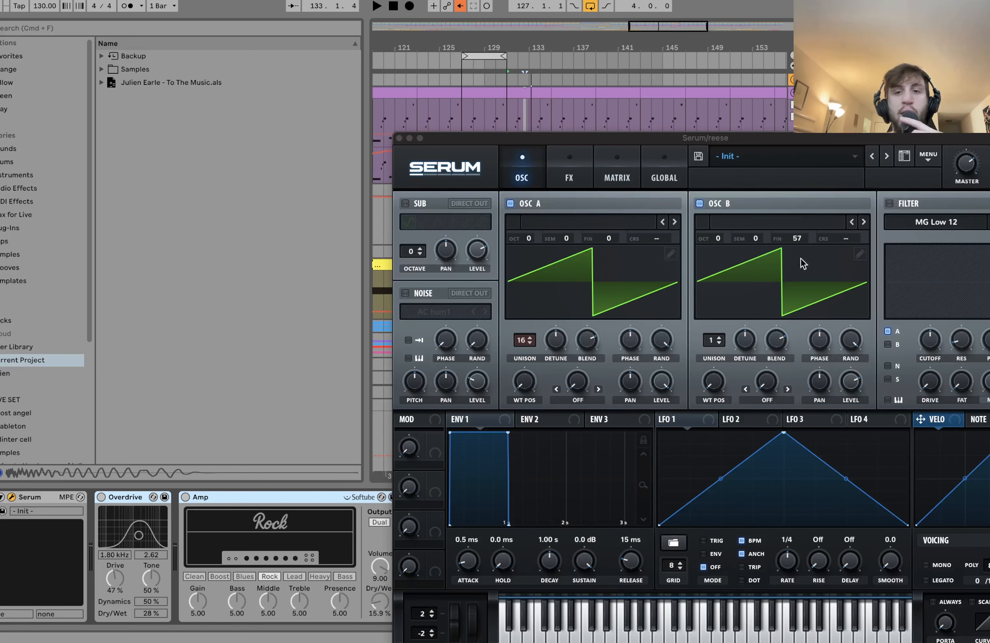
Check the FX page of the reese's Serum patch and return to its oscillator page
{"action": "left_click", "coordinate": [588, 159]}
{"action": "left_click", "coordinate": [515, 166]}
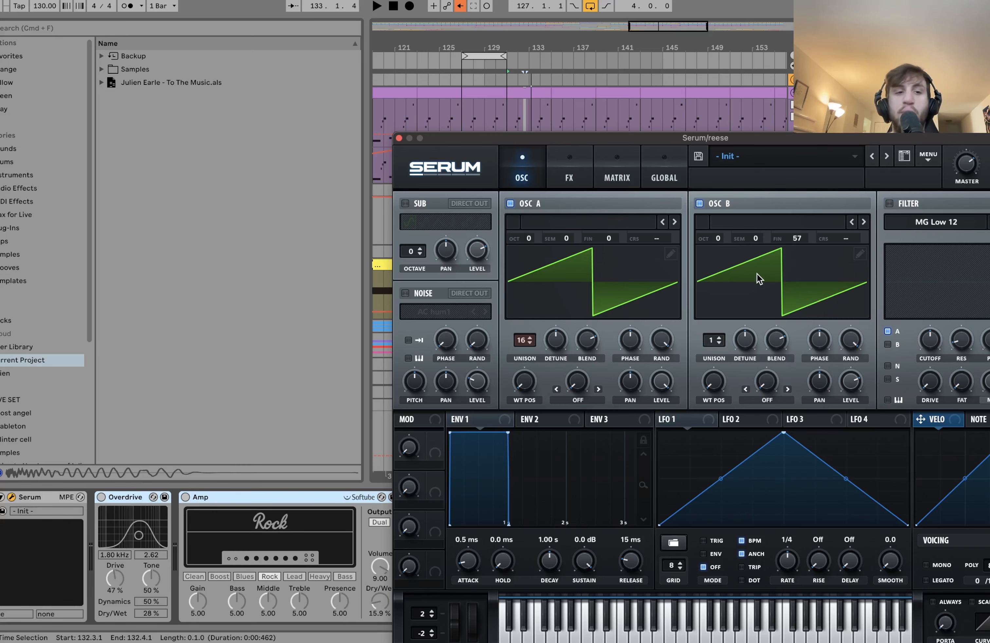
Close the Serum window and switch Overdrive and Amp back on one after the other, playing the reese in between
{"action": "key", "text": "space"}
{"action": "left_click", "coordinate": [398, 137]}
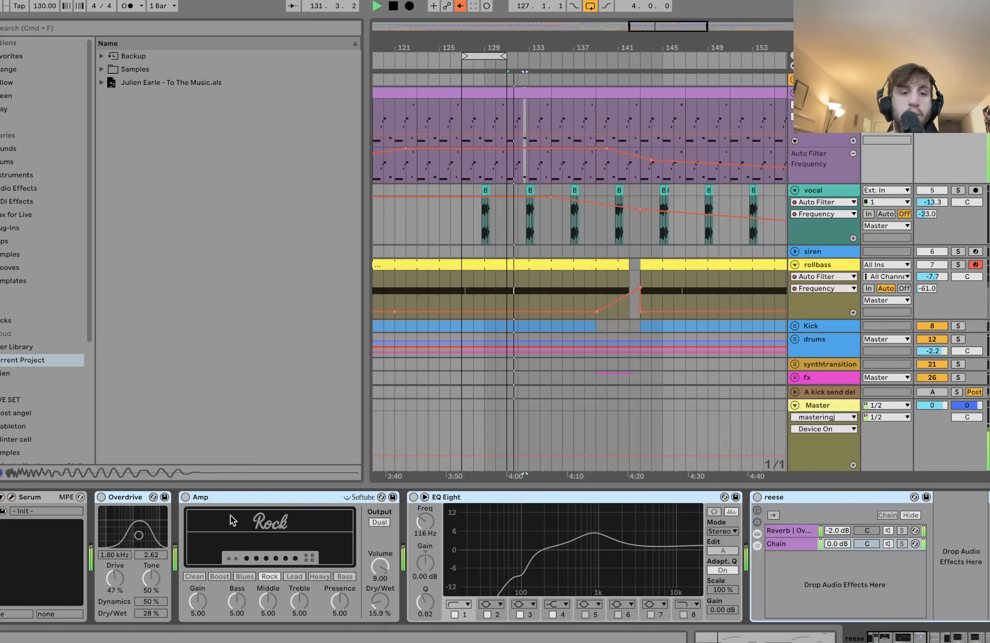
{"action": "left_click", "coordinate": [101, 497]}
{"action": "left_click", "coordinate": [131, 498]}
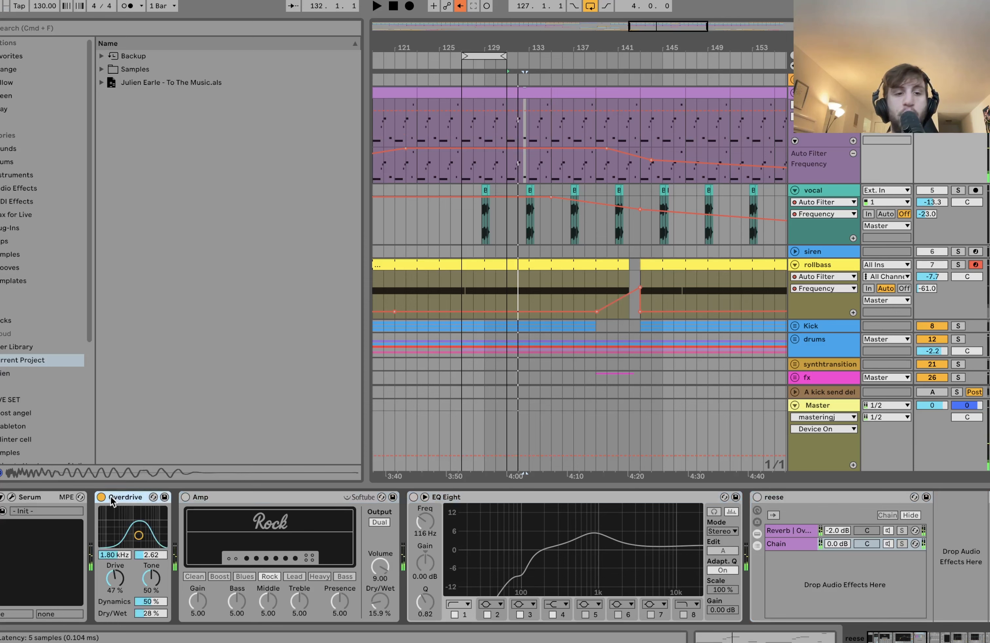
{"action": "left_click", "coordinate": [185, 497]}
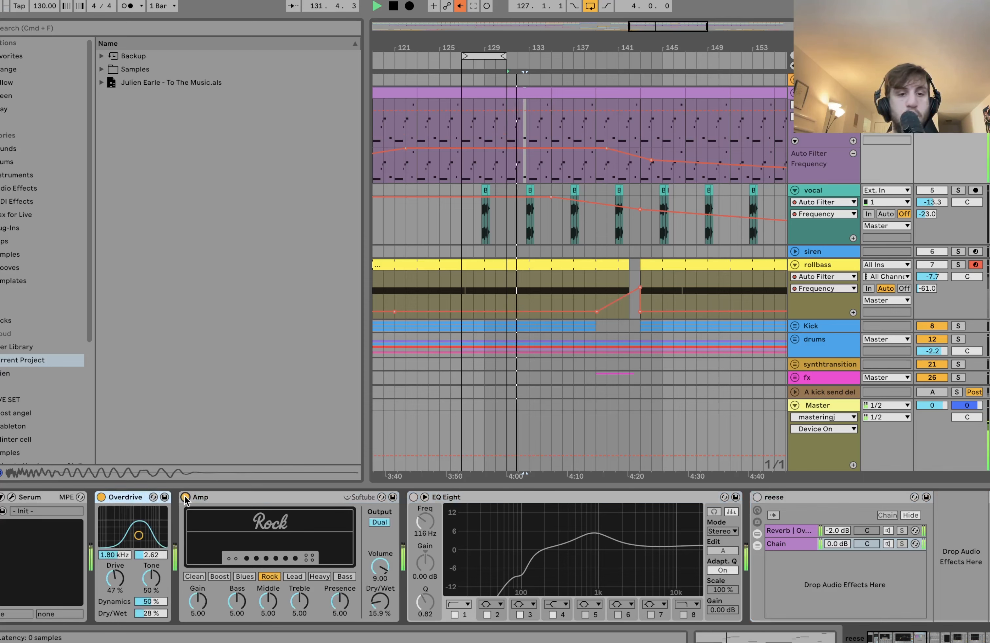
Switch the reese's EQ Eight back on and play the sound through it
{"action": "scroll", "coordinate": [187, 499], "scroll_direction": "right", "scroll_amount": 3}
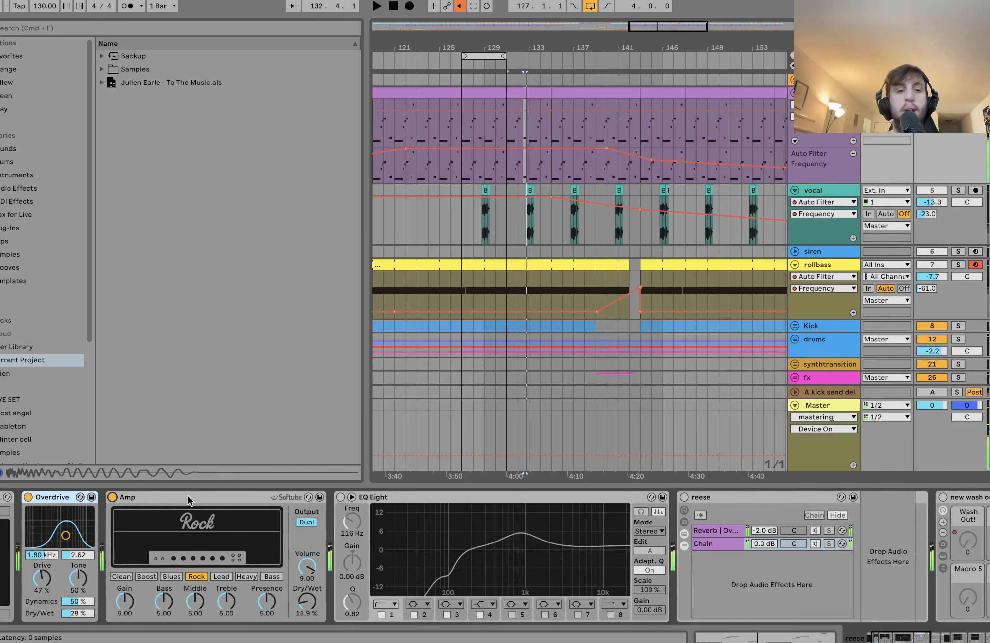
{"action": "scroll", "coordinate": [189, 500], "scroll_direction": "right", "scroll_amount": 3}
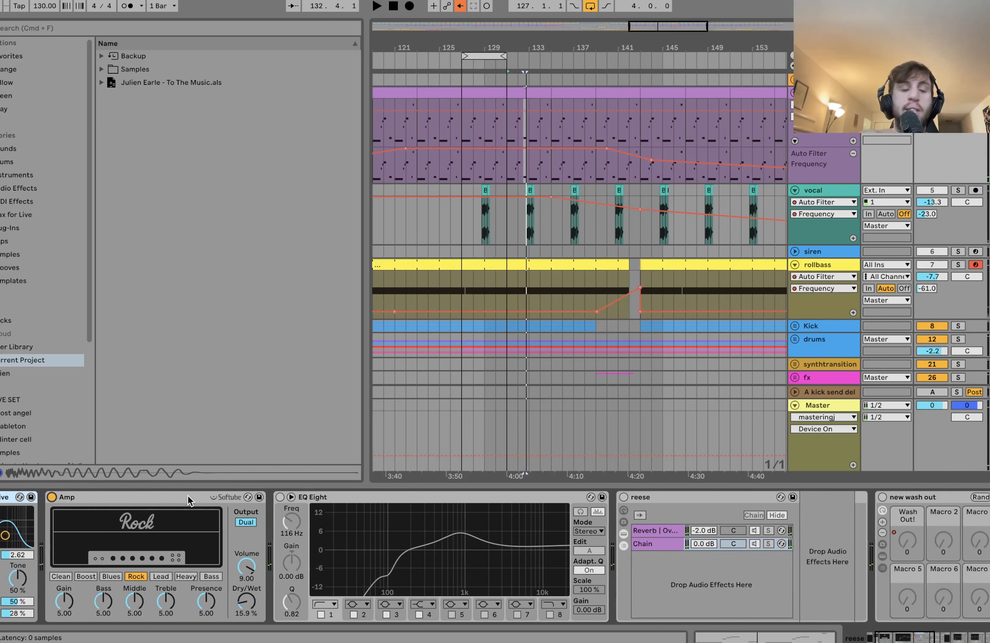
{"action": "left_click", "coordinate": [280, 497]}
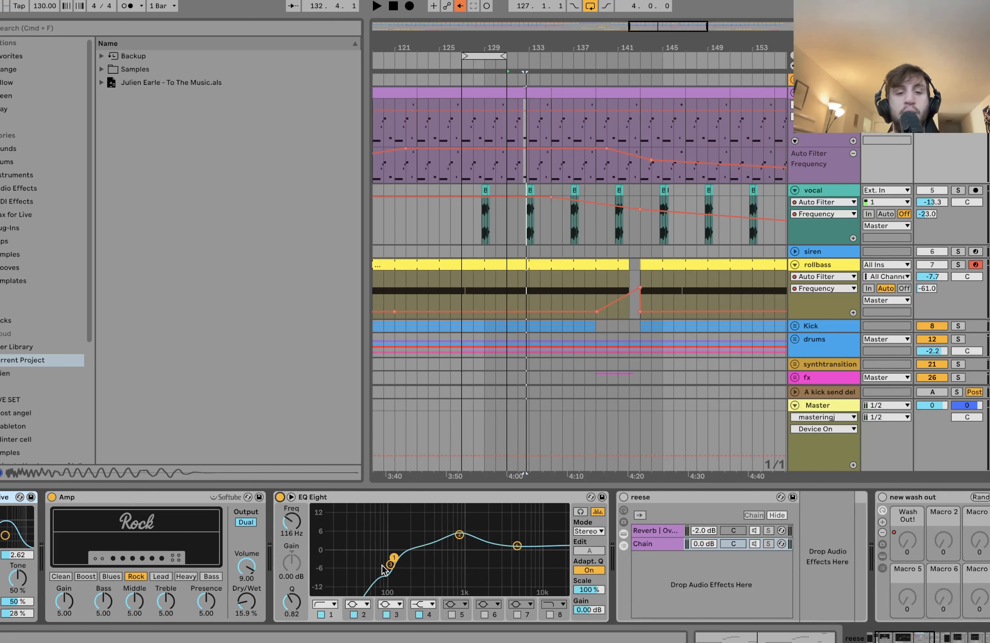
{"action": "key", "text": "space"}
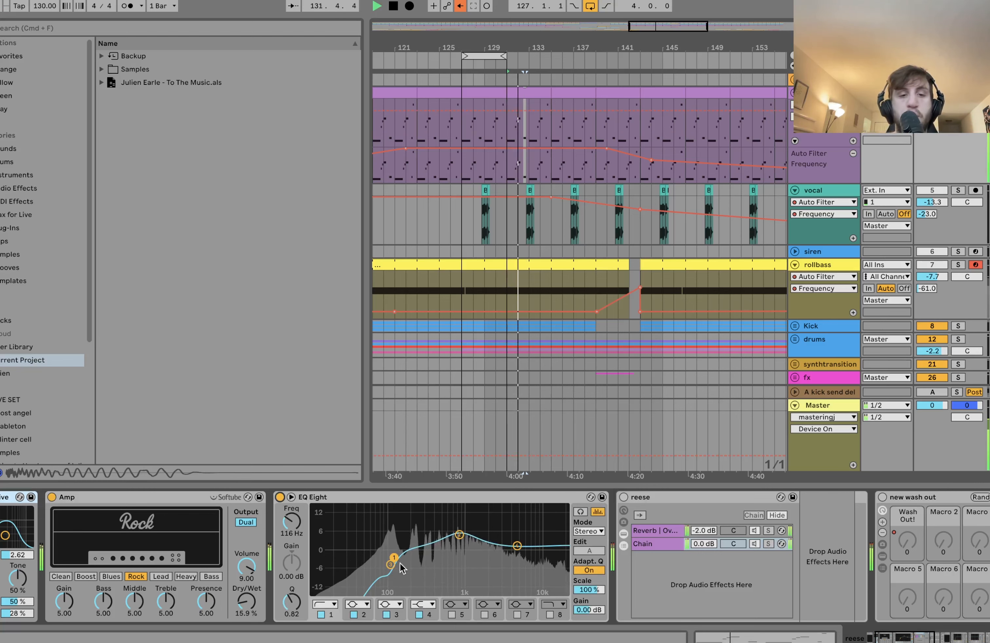
{"action": "key", "text": "space"}
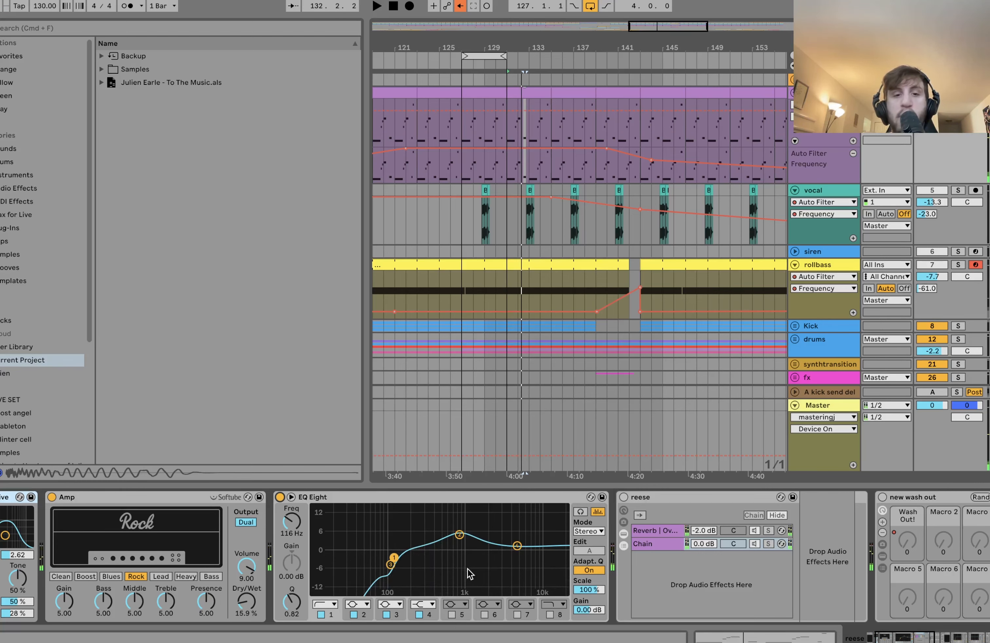
Switch the reese effect rack after EQ Eight back on and play the result
{"action": "scroll", "coordinate": [459, 545], "scroll_direction": "right", "scroll_amount": 5}
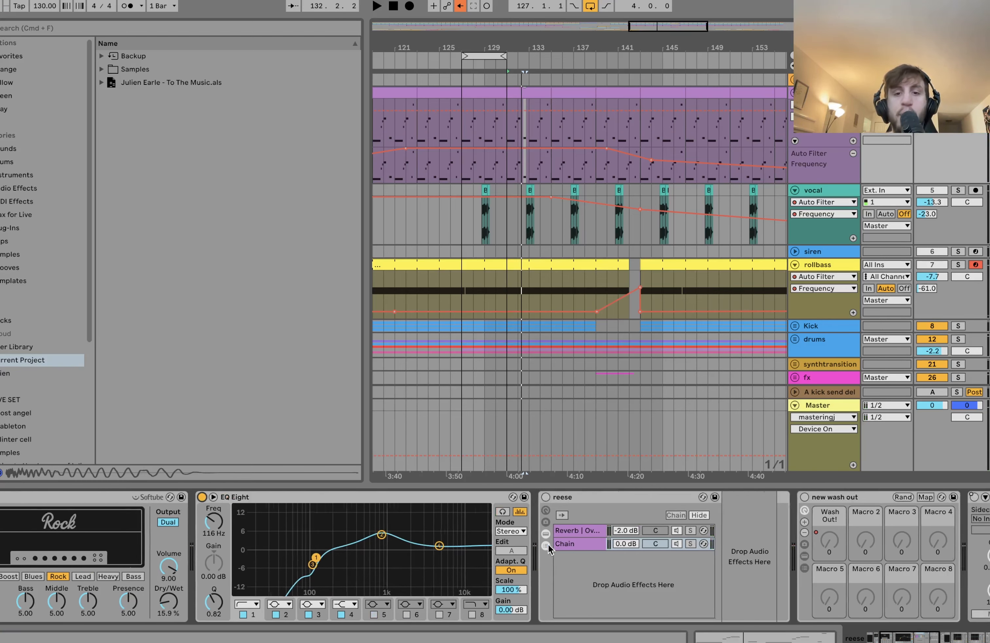
{"action": "left_click", "coordinate": [416, 497]}
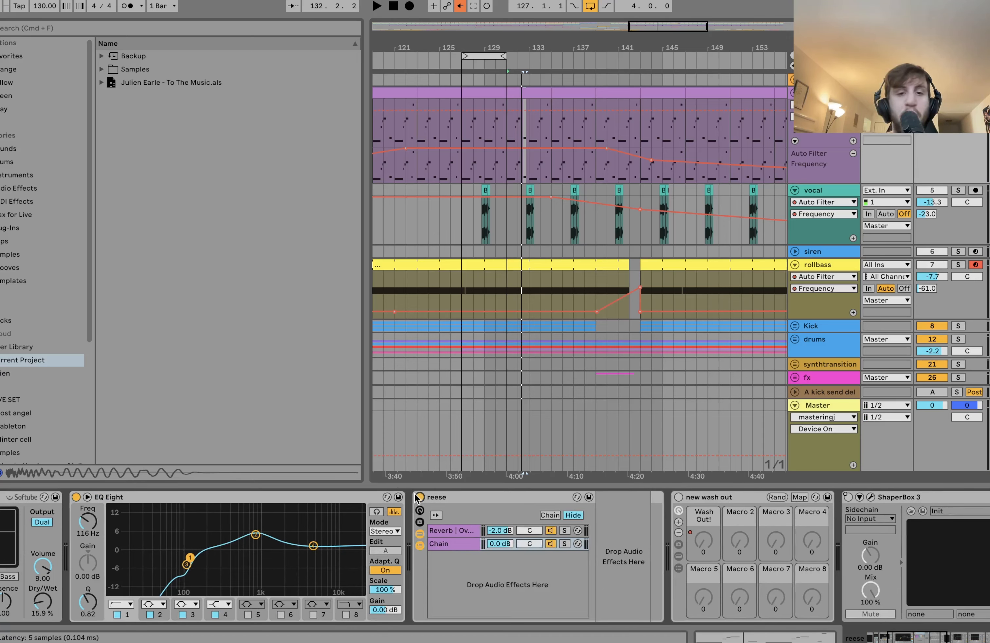
{"action": "key", "text": "space"}
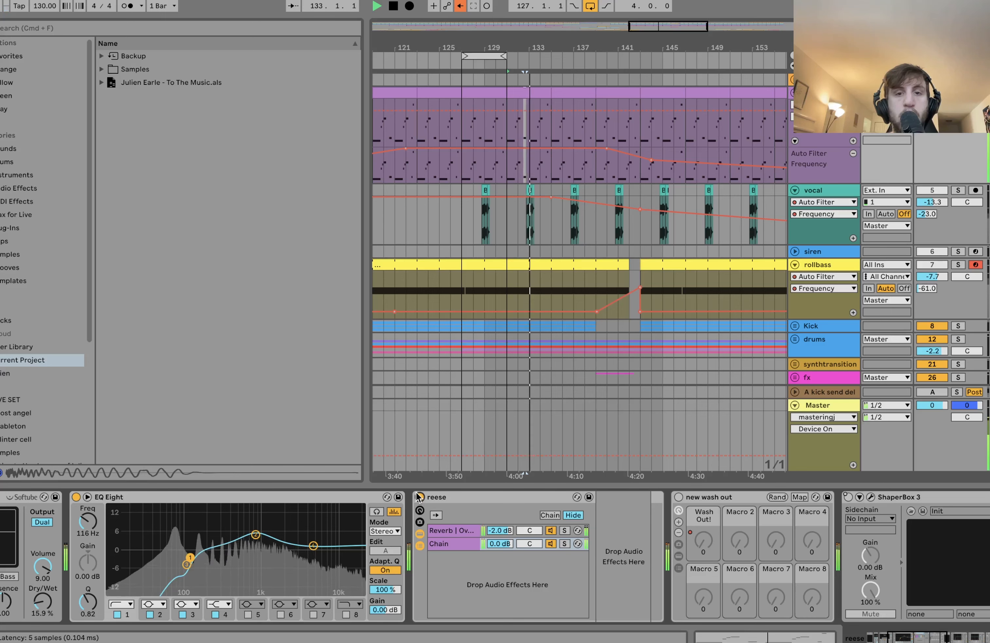
{"action": "key", "text": "space"}
Set the playback start to 132.1.1 on the reese track and play the high note from there
{"action": "key", "text": "plus"}
{"action": "left_click", "coordinate": [516, 124]}
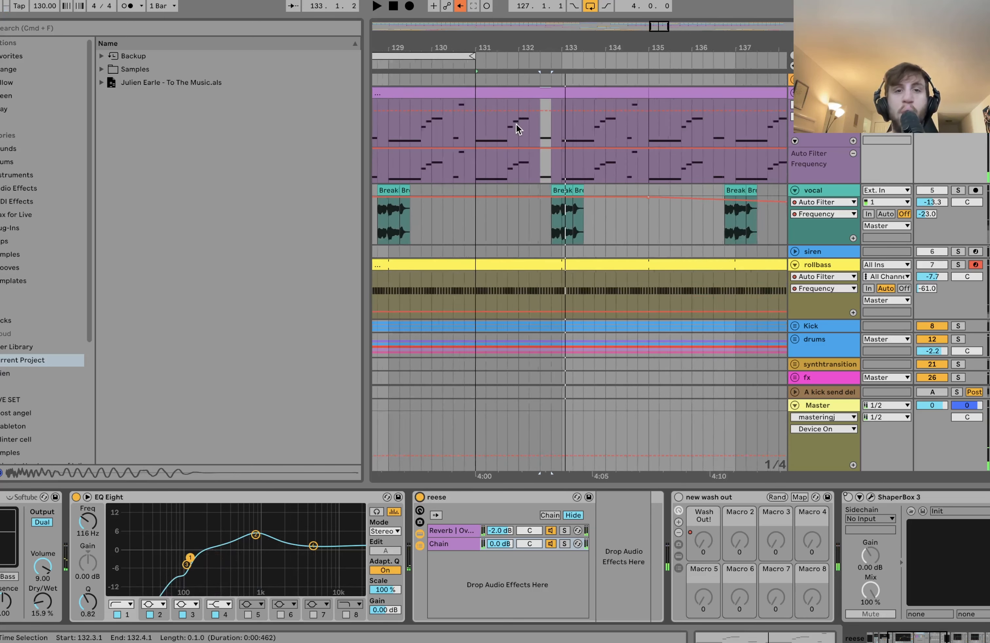
{"action": "key", "text": "plus"}
{"action": "key", "text": "space"}
{"action": "key", "text": "space"}
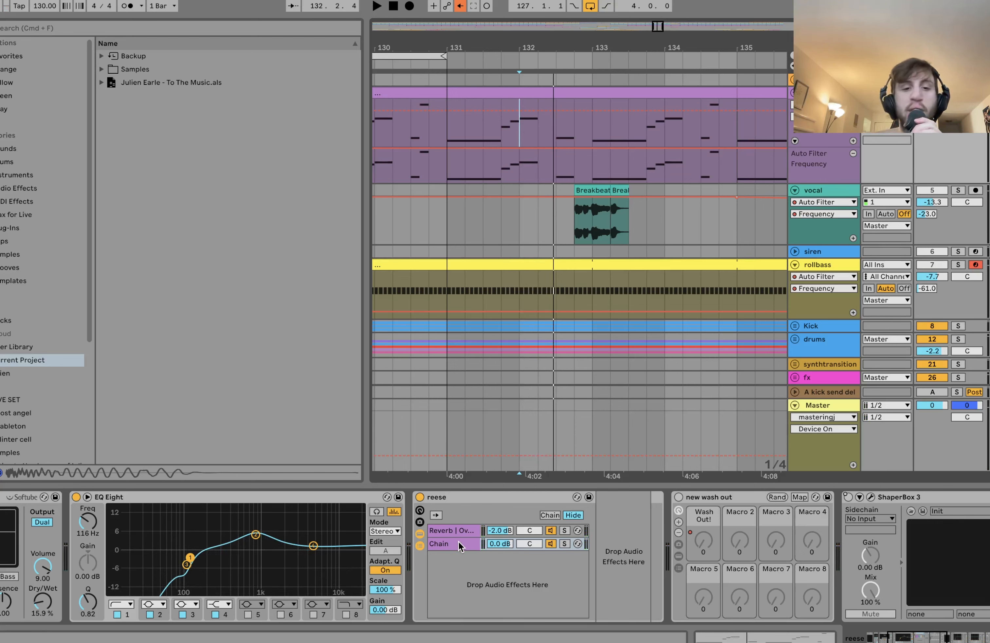
Solo the rack's dry Chain and then its Reverb chain, playing the reese to compare the two
{"action": "left_click", "coordinate": [474, 494]}
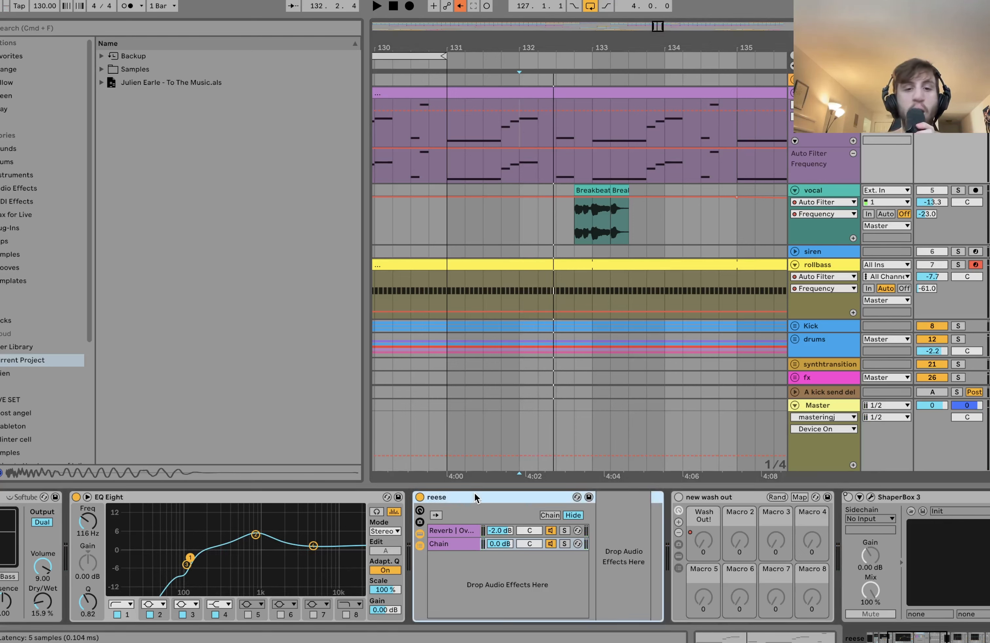
{"action": "left_click", "coordinate": [455, 545]}
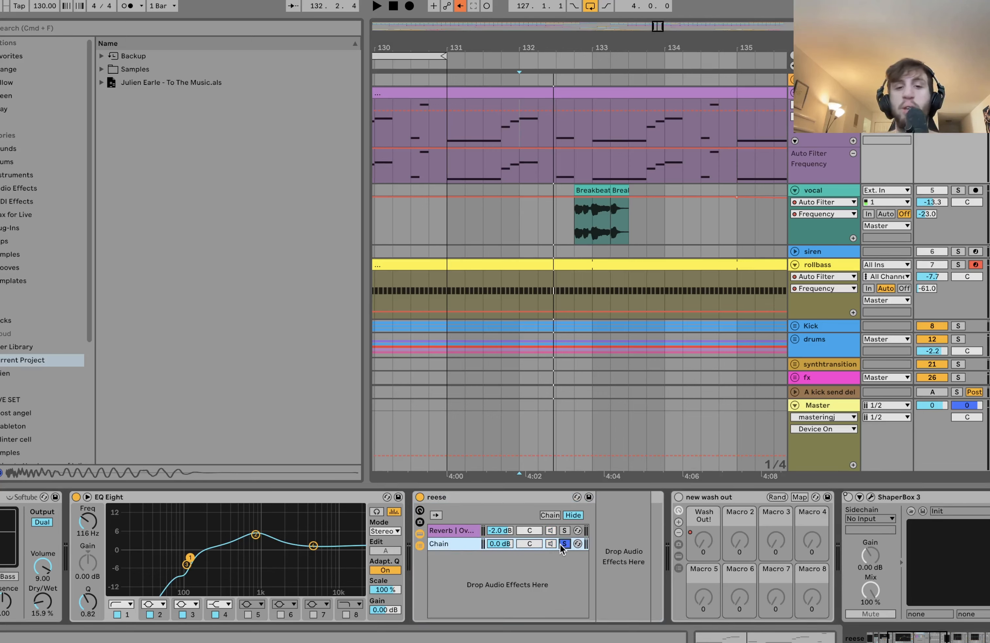
{"action": "key", "text": "space"}
{"action": "left_click", "coordinate": [564, 530]}
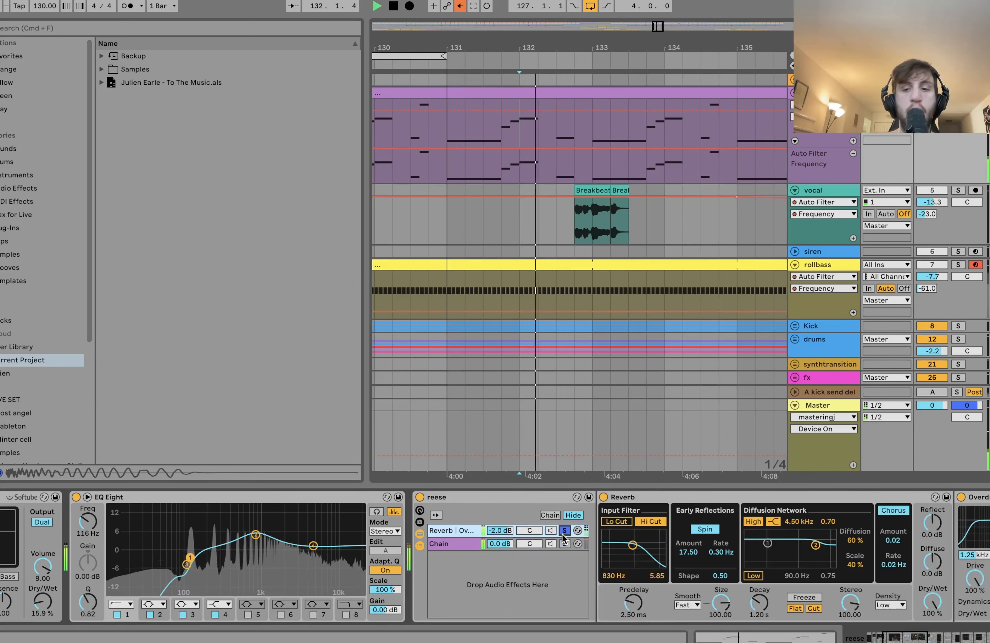
{"action": "key", "text": "space"}
Clear the Reverb chain's solo and play the reese from bar 132 with both rack chains sounding
{"action": "scroll", "coordinate": [503, 542], "scroll_direction": "right", "scroll_amount": 10}
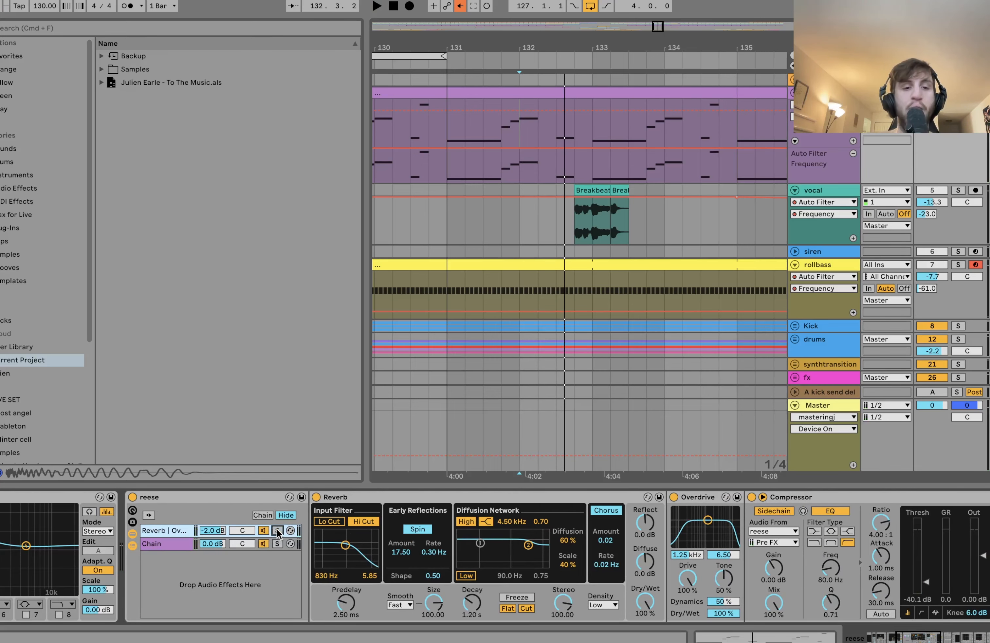
{"action": "scroll", "coordinate": [278, 533], "scroll_direction": "right", "scroll_amount": 5}
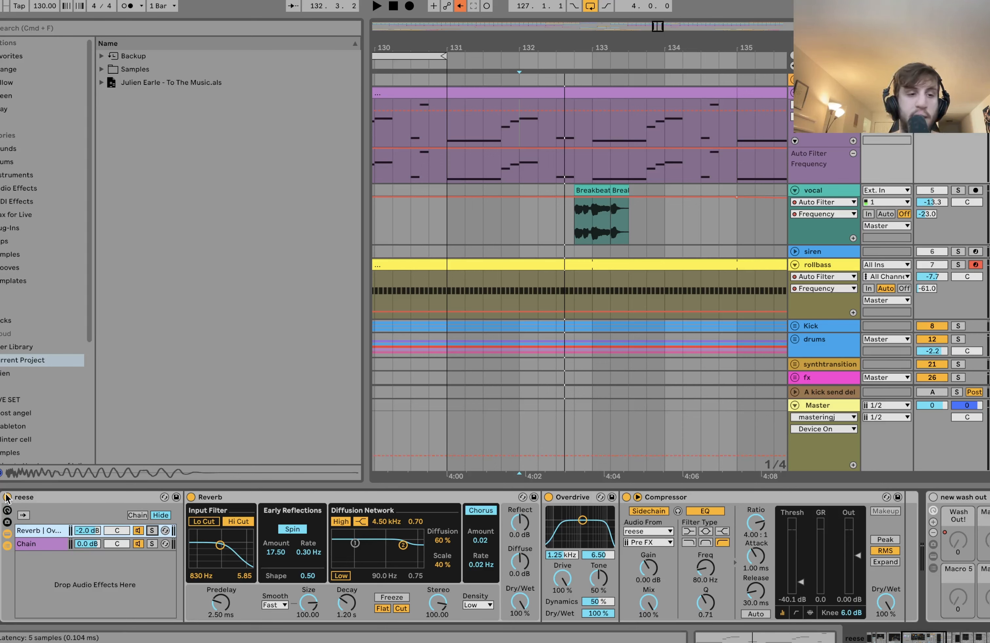
{"action": "key", "text": "space"}
{"action": "key", "text": "space"}
{"action": "key", "text": "space"}
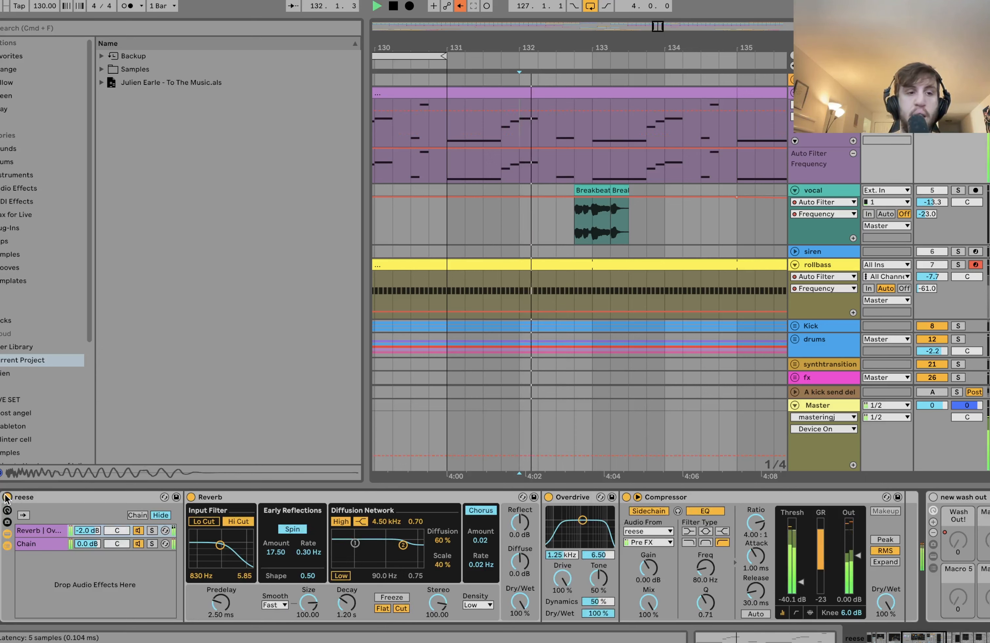
{"action": "key", "text": "space"}
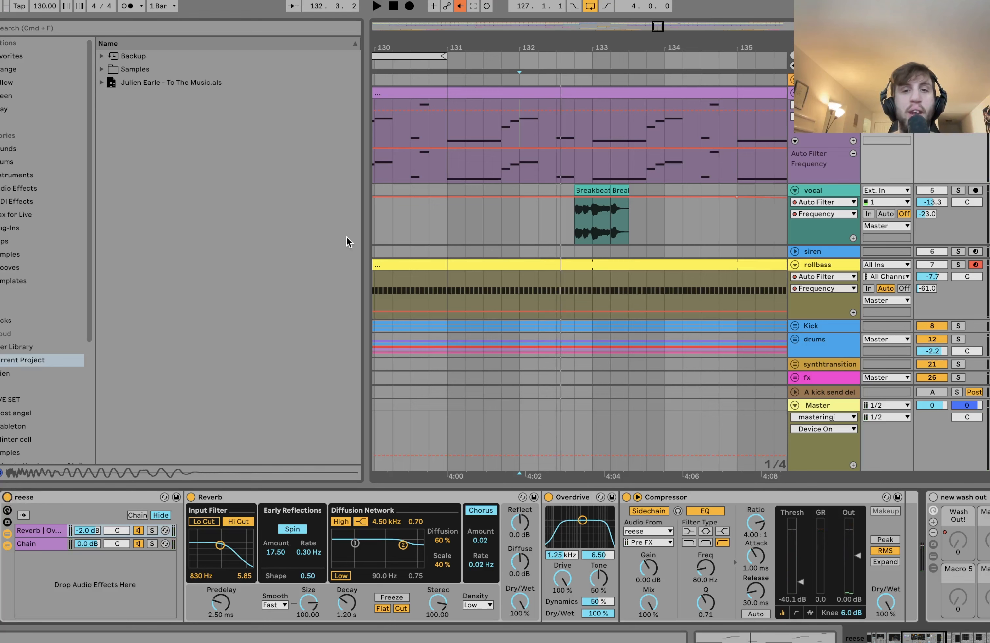
{"action": "left_click", "coordinate": [547, 125]}
{"action": "key", "text": "space"}
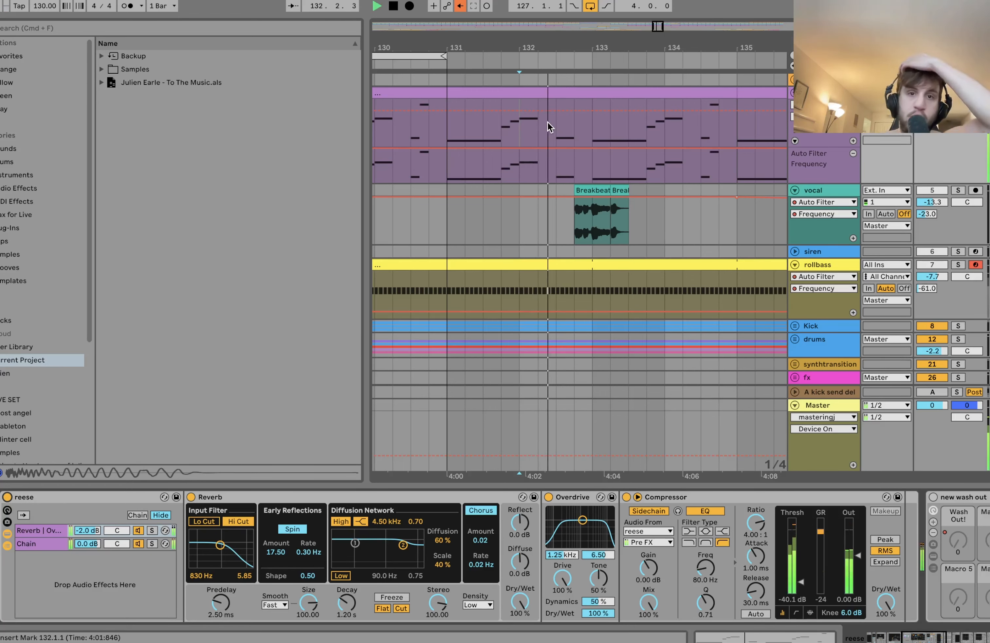
{"action": "key", "text": "space"}
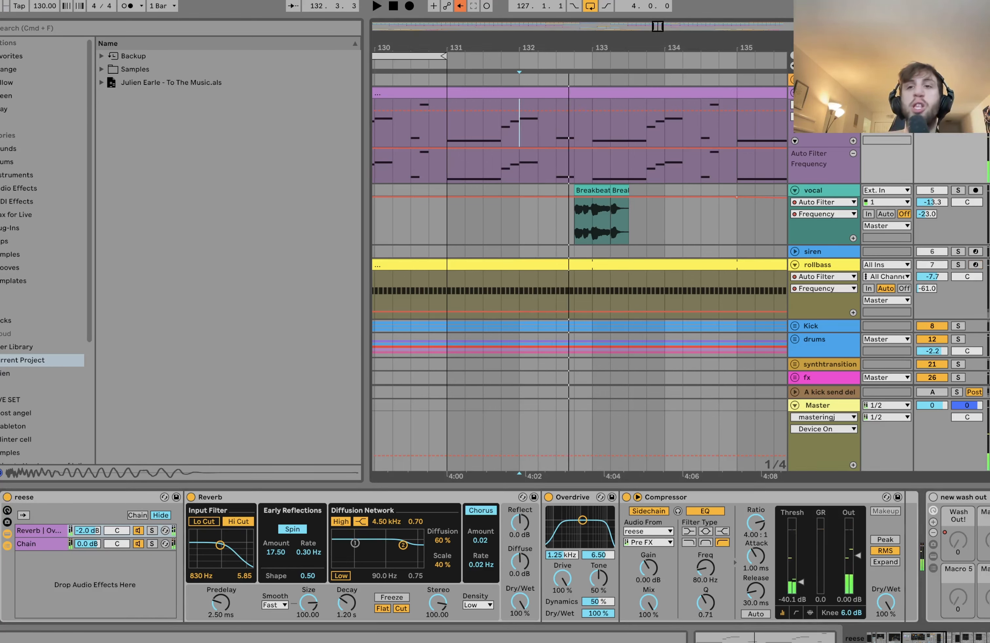
Shift the computer keyboard down to the C2 to D3 octave and audition single reese notes
{"action": "key", "text": "a"}
{"action": "key", "text": "z"}
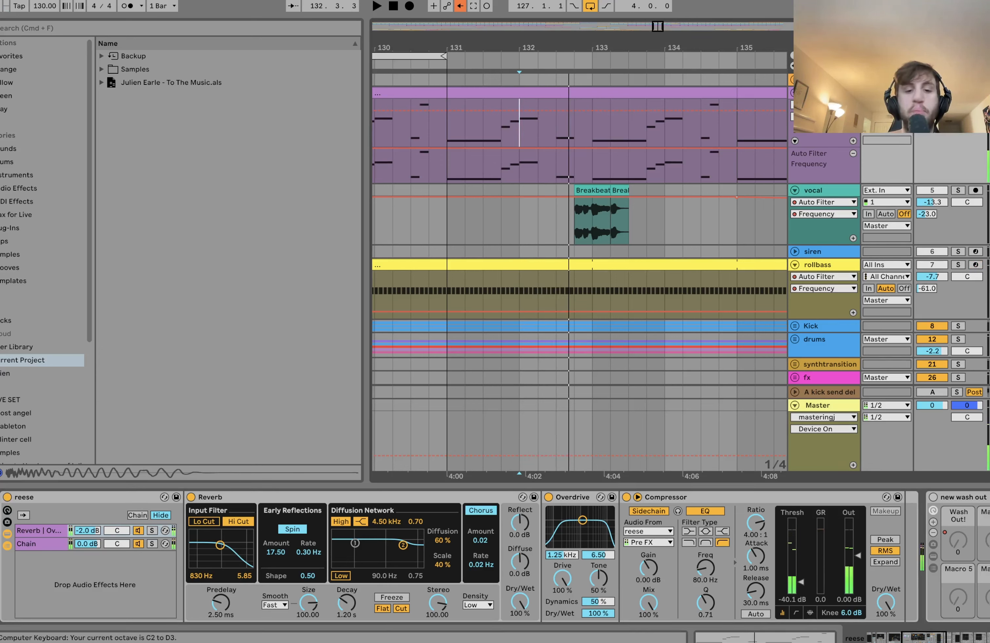
{"action": "key", "text": "a"}
{"action": "key", "text": "a"}
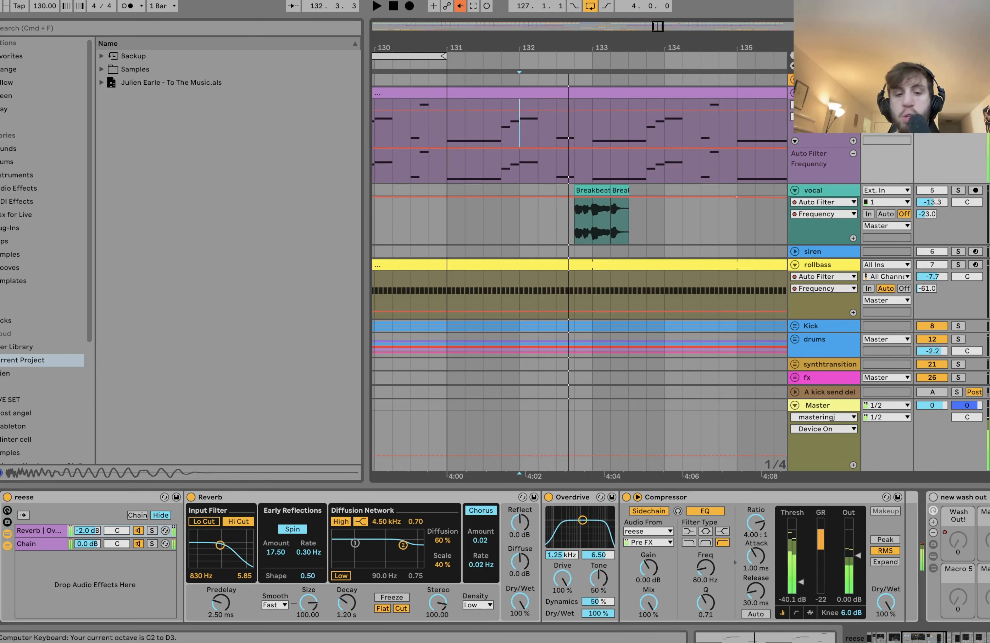
{"action": "key", "text": "a"}
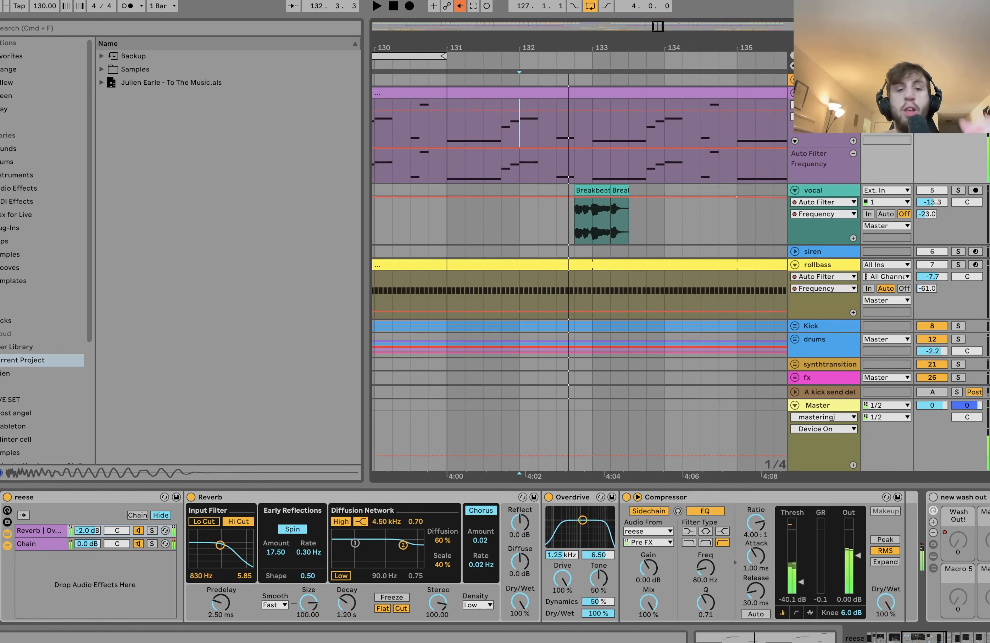
Switch on the new wash out rack and show the Wash Out! macro's automation in the arrangement
{"action": "scroll", "coordinate": [413, 570], "scroll_direction": "right", "scroll_amount": 15}
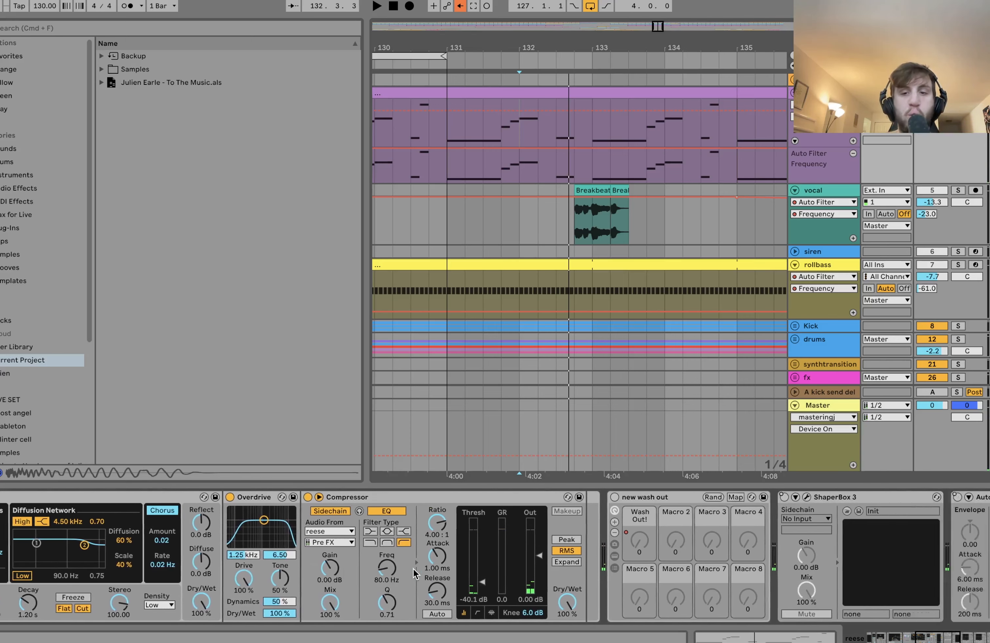
{"action": "scroll", "coordinate": [413, 568], "scroll_direction": "right", "scroll_amount": 5}
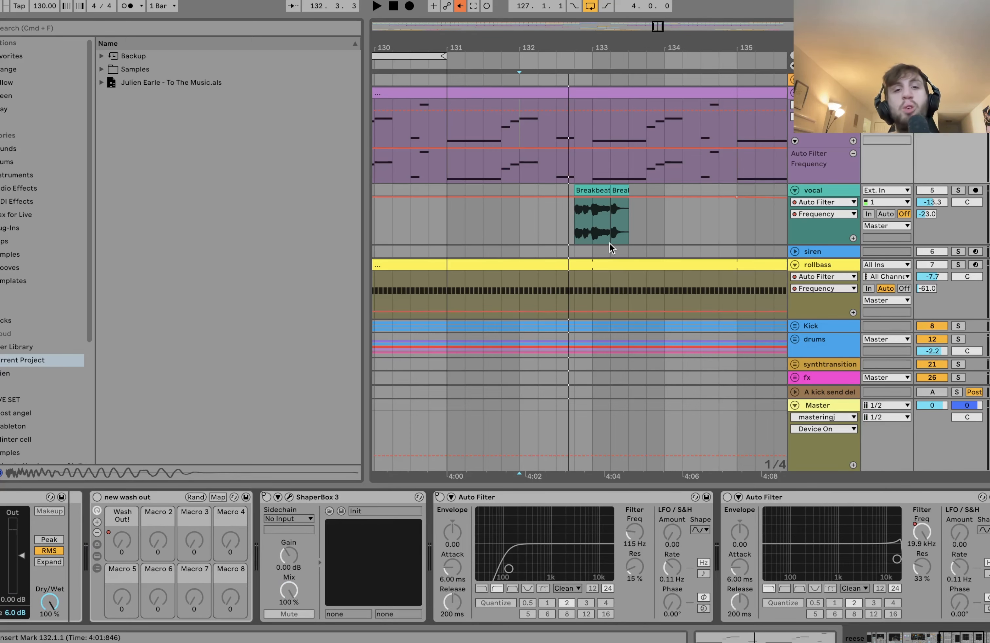
{"action": "scroll", "coordinate": [609, 243], "scroll_direction": "down", "scroll_amount": 5}
{"action": "key", "text": "space"}
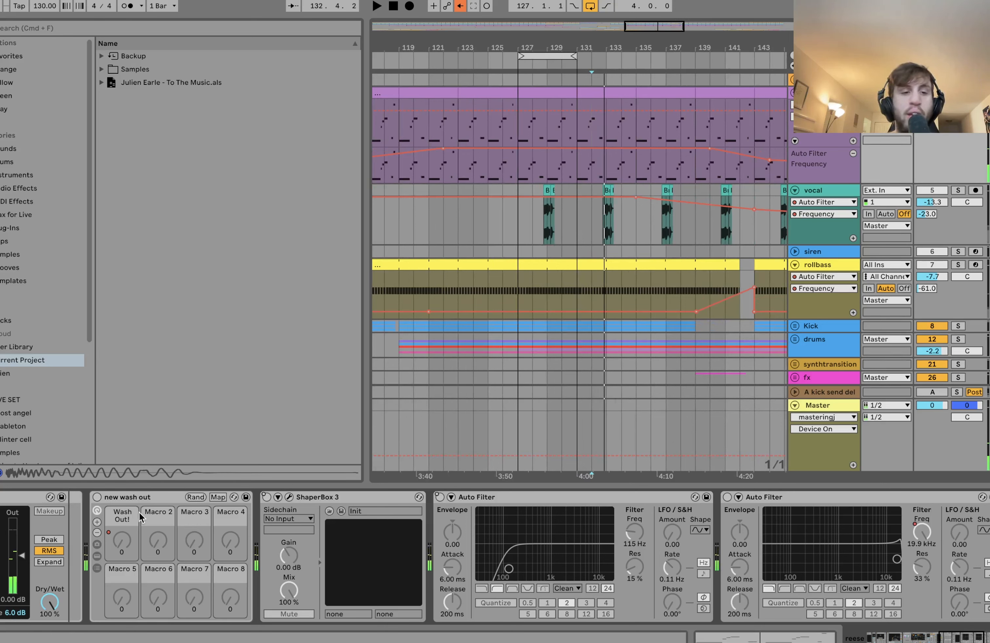
{"action": "left_click", "coordinate": [97, 497]}
{"action": "left_click", "coordinate": [121, 539]}
{"action": "scroll", "coordinate": [549, 241], "scroll_direction": "down", "scroll_amount": 3}
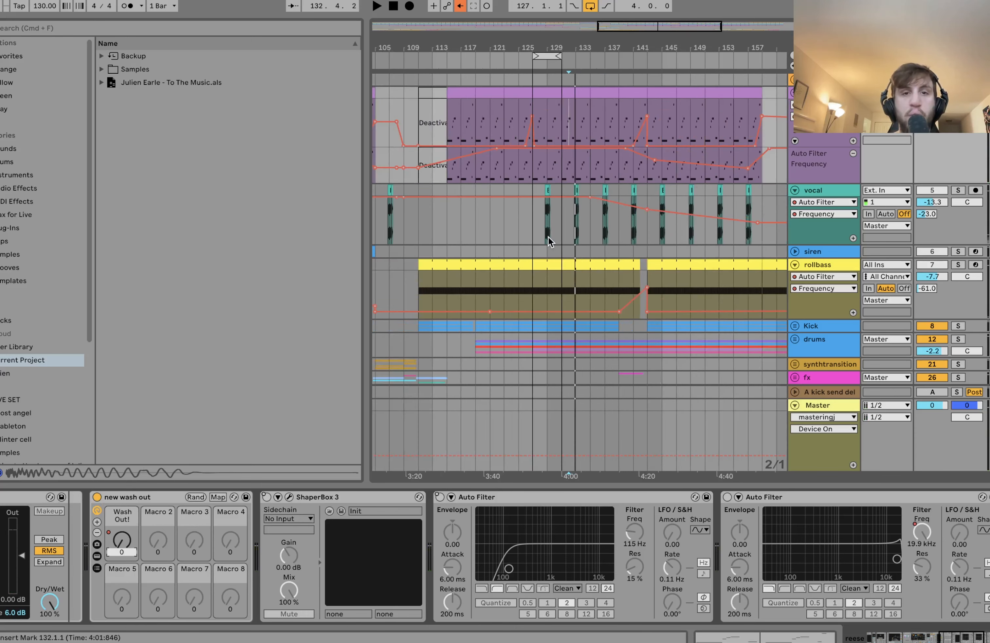
Play the Wash Out! automation rise leading into bar 127 on the reese track
{"action": "scroll", "coordinate": [523, 119], "scroll_direction": "up", "scroll_amount": 5}
{"action": "left_click", "coordinate": [554, 115]}
{"action": "key", "text": "space"}
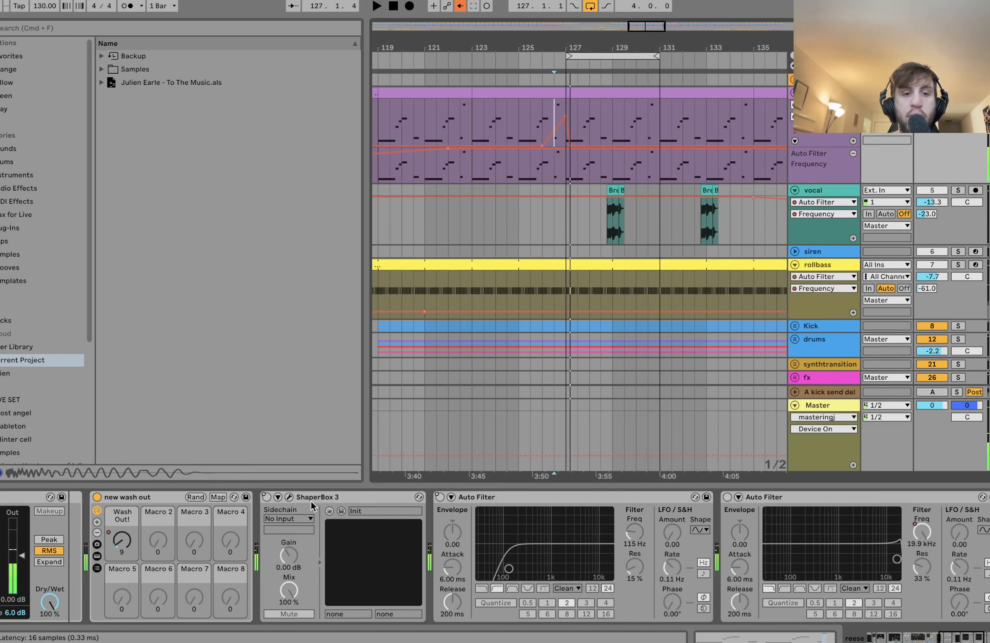
Re-enable the automation, switch on ShaperBox 3 and the first Auto Filter, and select that filter's frequency
{"action": "left_click", "coordinate": [461, 6]}
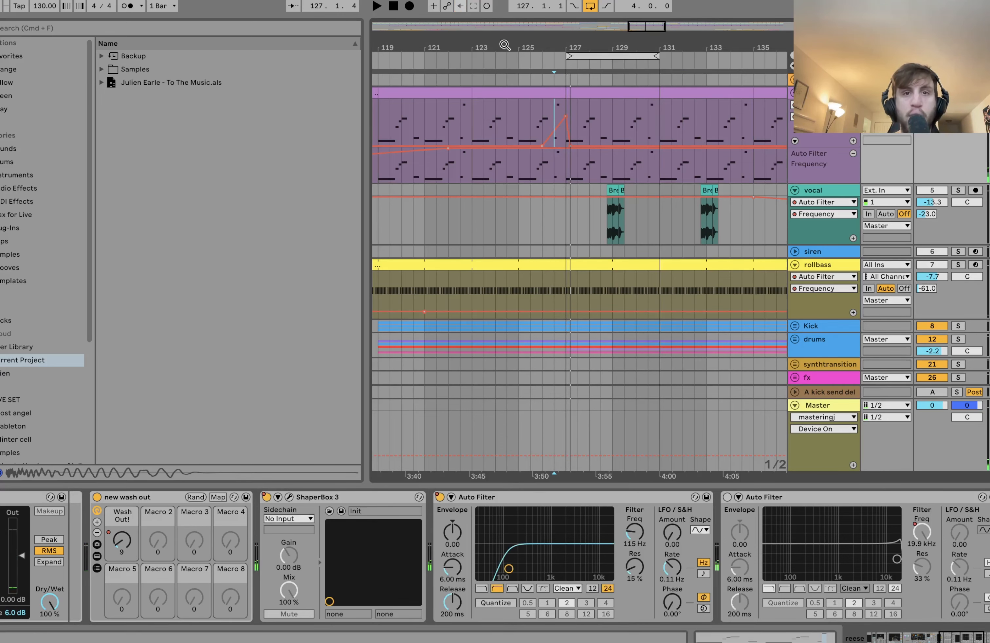
{"action": "scroll", "coordinate": [584, 117], "scroll_direction": "down", "scroll_amount": 5}
{"action": "left_click", "coordinate": [584, 117]}
{"action": "key", "text": "space"}
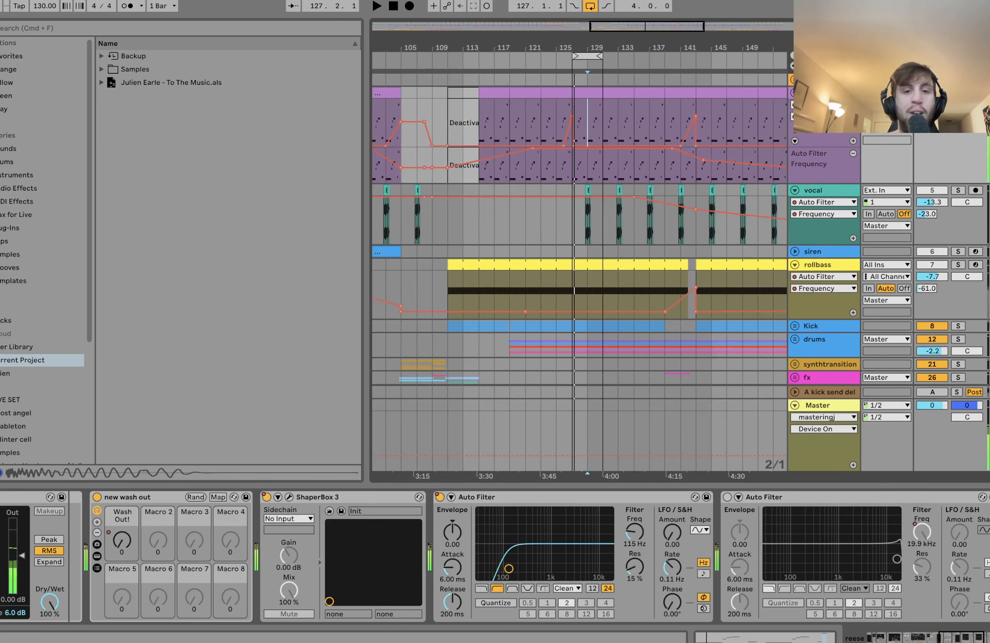
{"action": "left_click", "coordinate": [634, 533]}
{"action": "scroll", "coordinate": [639, 528], "scroll_direction": "right", "scroll_amount": 5}
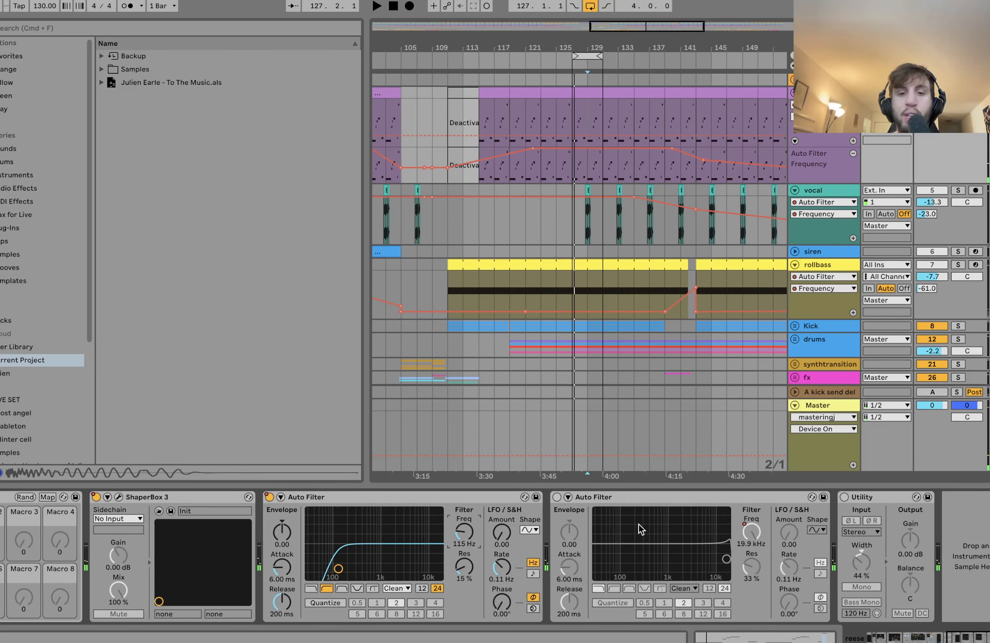
Play the reese from 103.1.1 and switch on the second Auto Filter and Utility
{"action": "scroll", "coordinate": [470, 221], "scroll_direction": "left", "scroll_amount": 4}
{"action": "left_click", "coordinate": [502, 107]}
{"action": "key", "text": "space"}
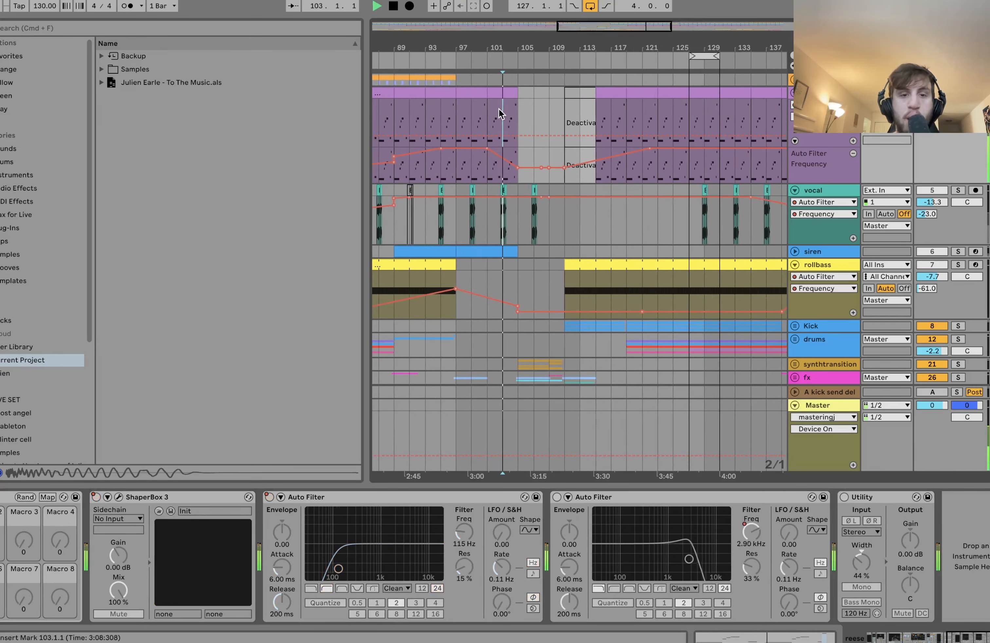
{"action": "left_click", "coordinate": [559, 497]}
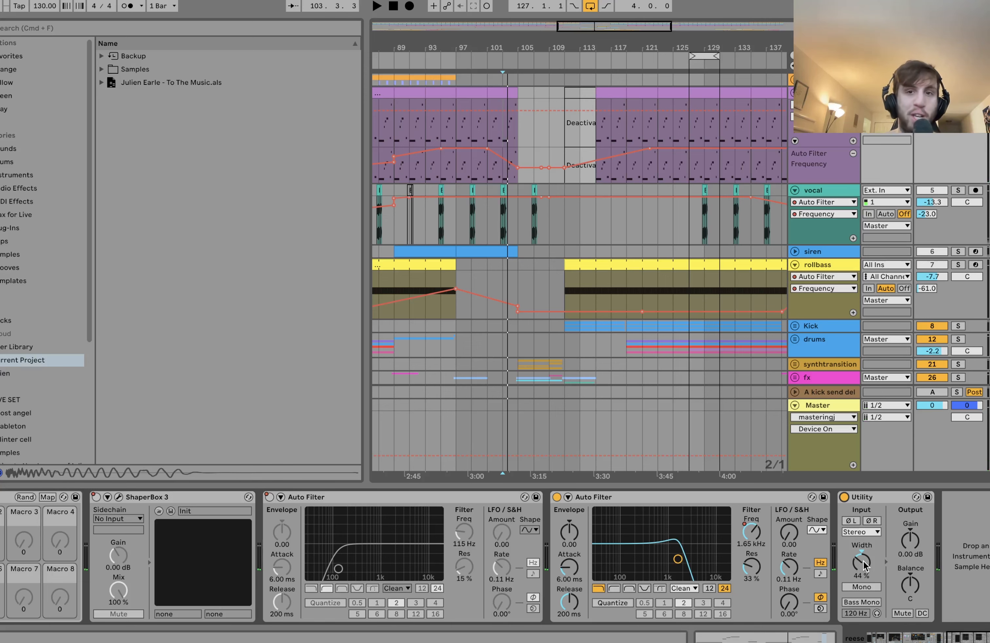
Play the reese clip from 123.1.1 and collapse the reese track
{"action": "left_click", "coordinate": [677, 94]}
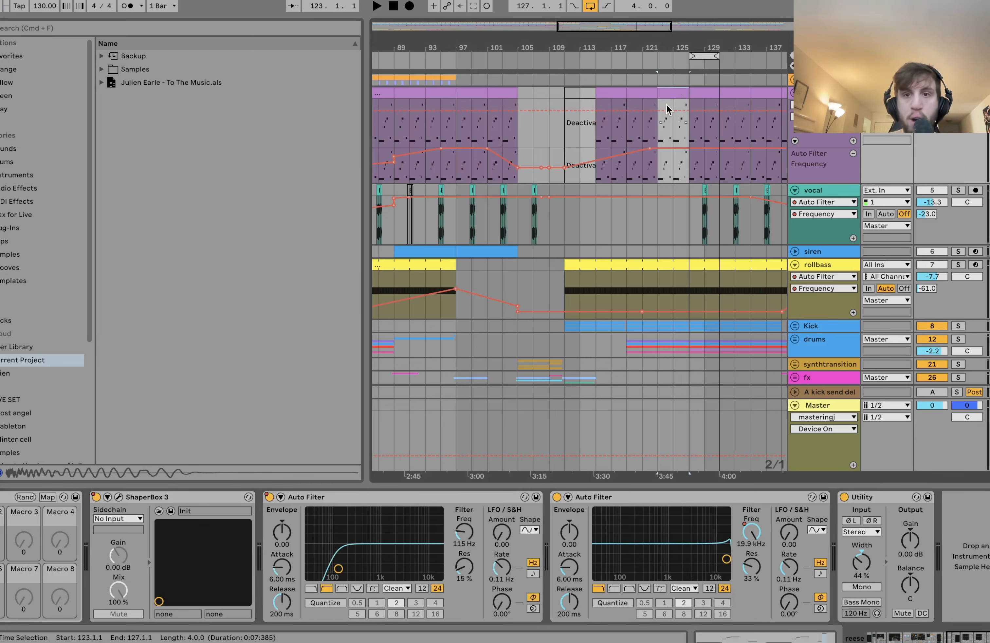
{"action": "key", "text": "space"}
{"action": "key", "text": "w"}
{"action": "key", "text": "space"}
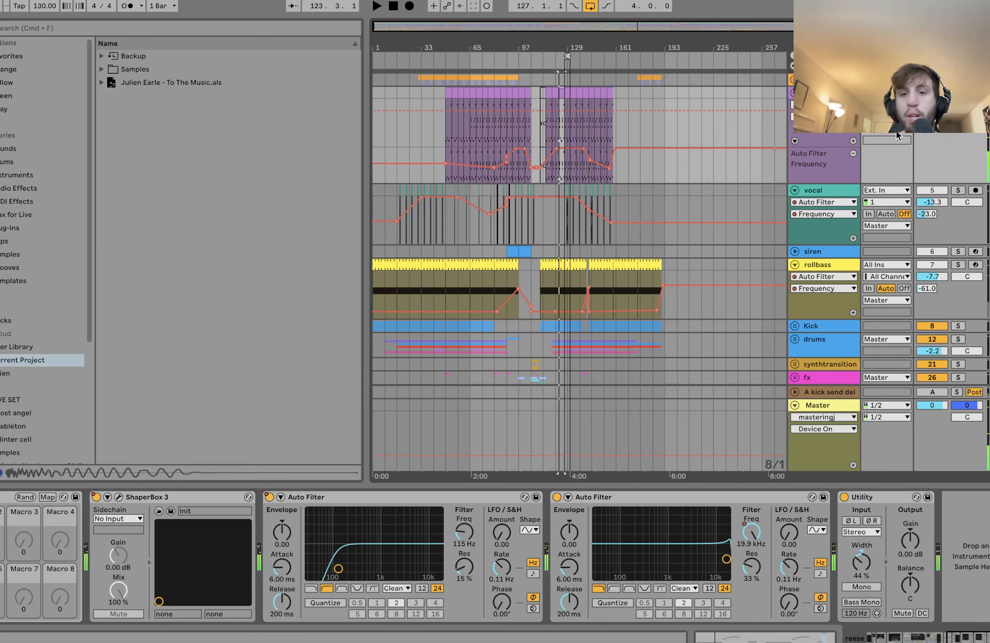
{"action": "left_click", "coordinate": [792, 94]}
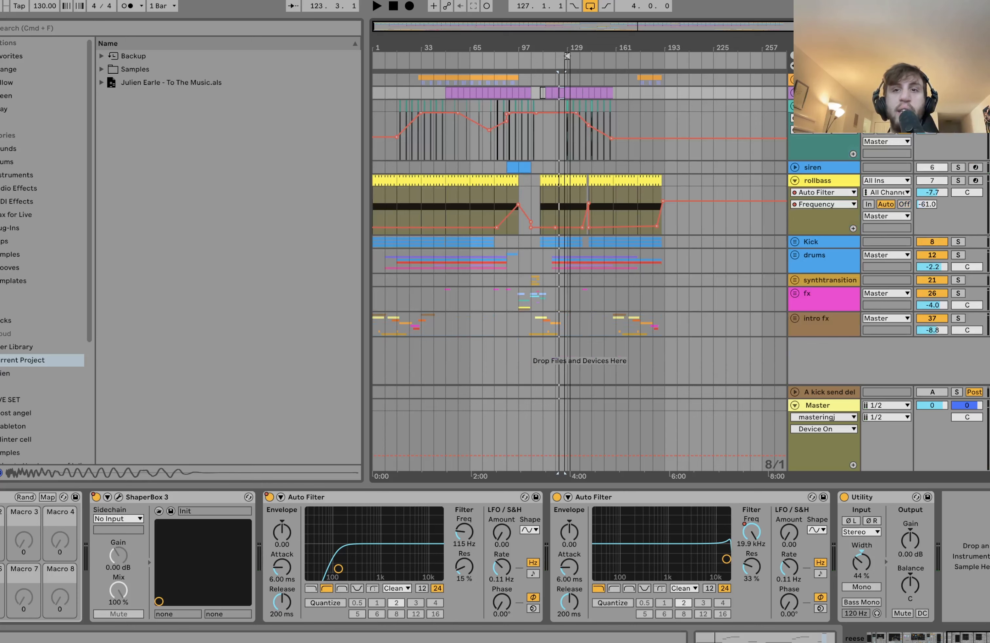
Expand the synth pluck group, play its 3 Audio track from bar 85, and expand the 2-Serum track
{"action": "left_click", "coordinate": [794, 80]}
{"action": "scroll", "coordinate": [505, 182], "scroll_direction": "up", "scroll_amount": 5}
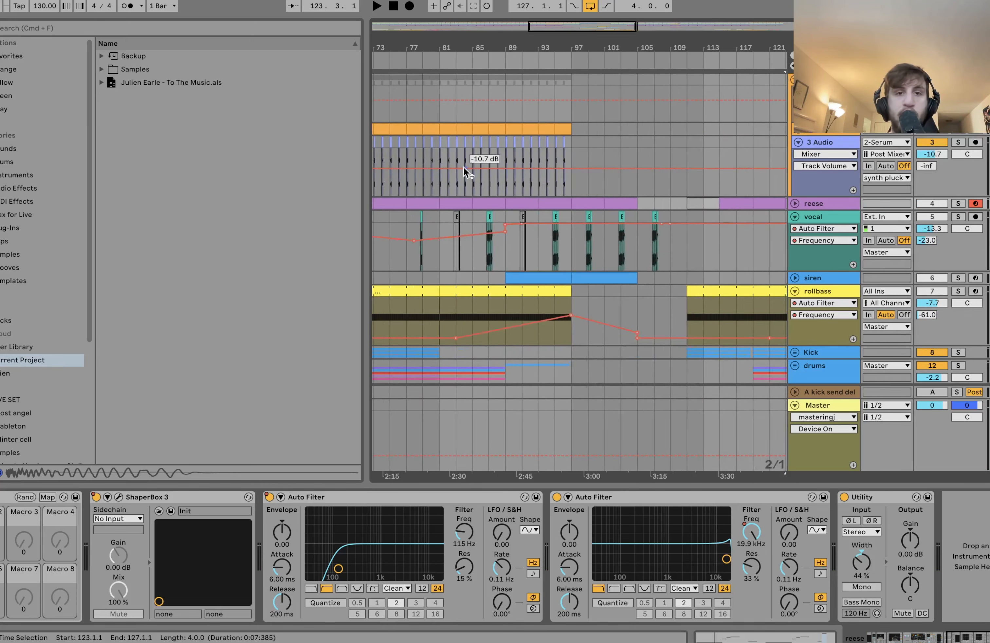
{"action": "scroll", "coordinate": [463, 167], "scroll_direction": "up", "scroll_amount": 5}
{"action": "left_click", "coordinate": [495, 155]}
{"action": "key", "text": "space"}
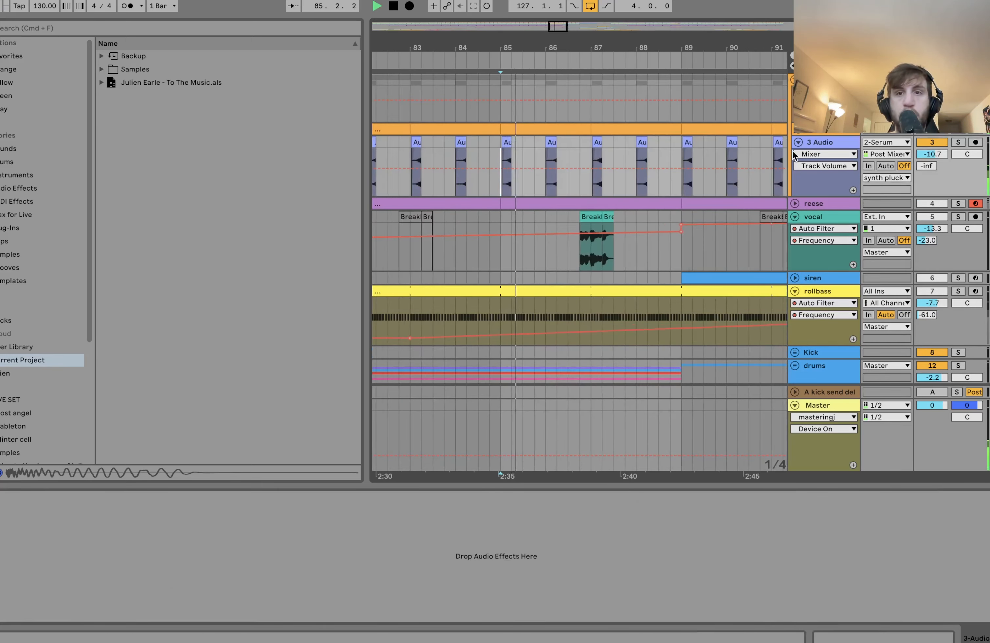
{"action": "left_click", "coordinate": [796, 129]}
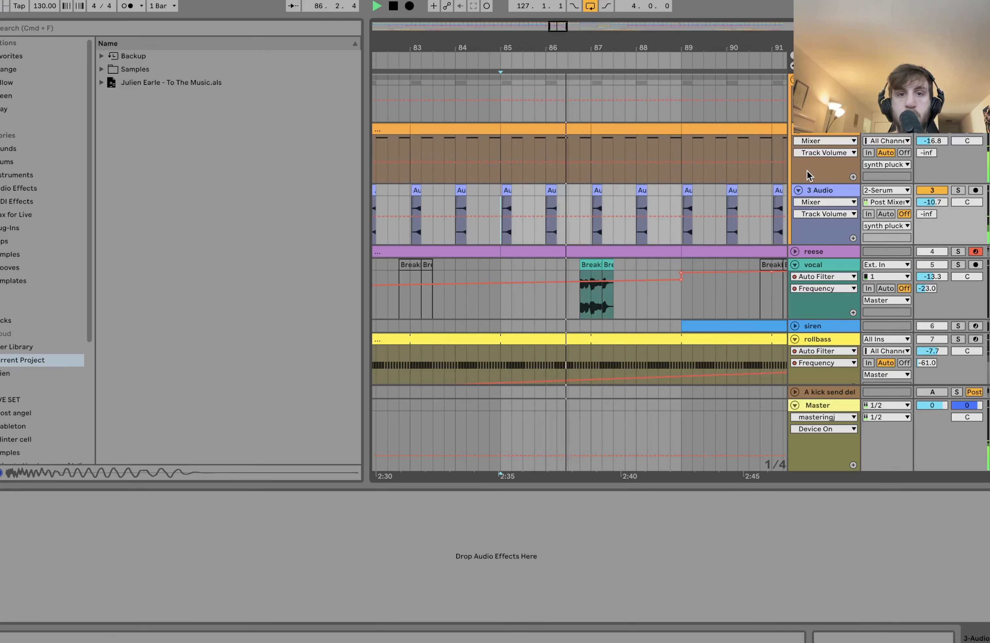
Deactivate the 3 Audio track and examine the 2-Serum track's Serum patch, Reverb and phonk master chain
{"action": "left_click", "coordinate": [932, 190]}
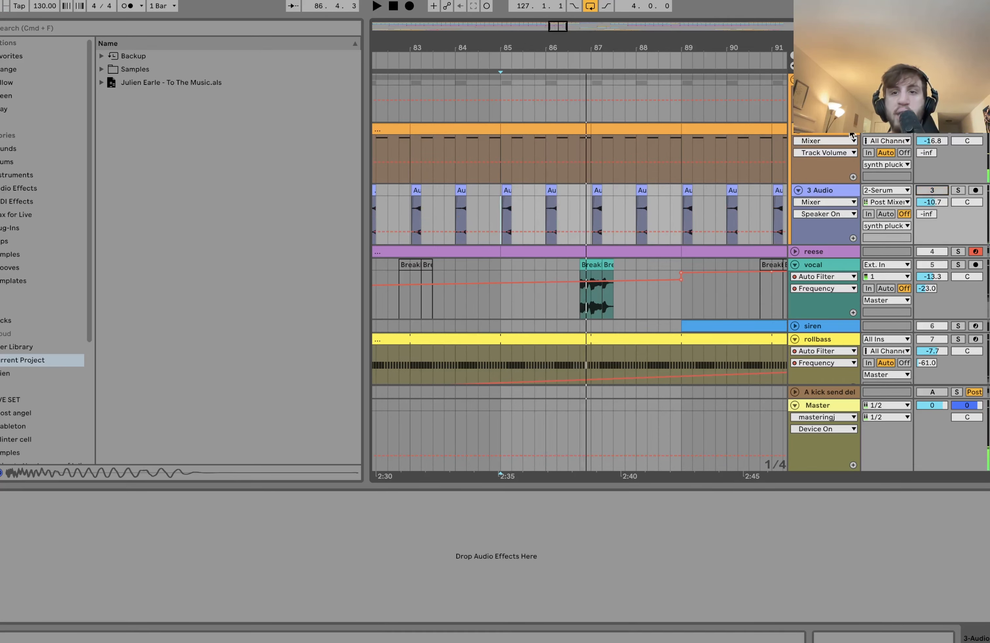
{"action": "left_click", "coordinate": [932, 129]}
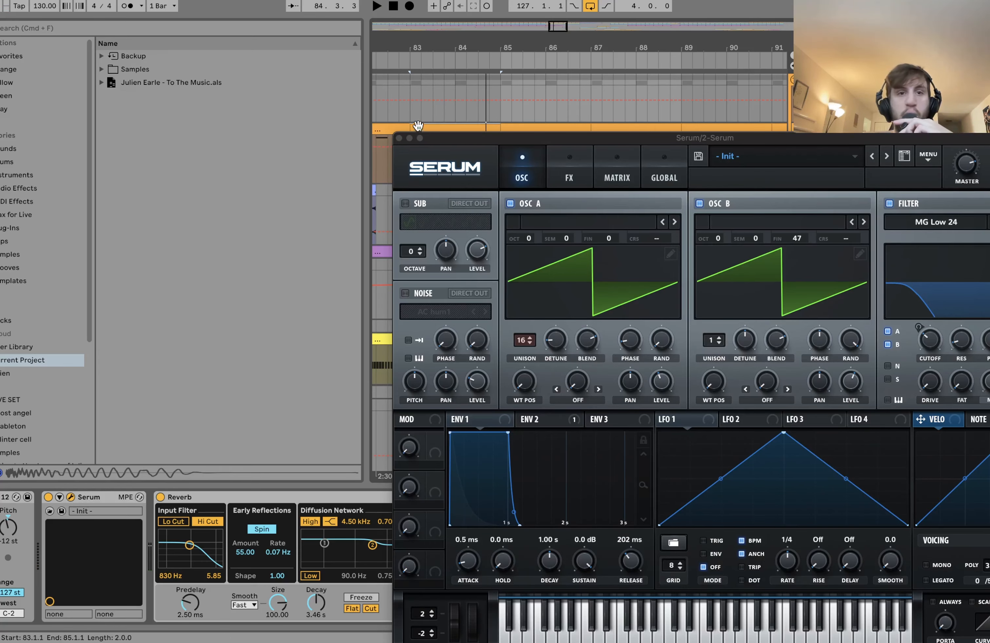
{"action": "left_click", "coordinate": [399, 137]}
{"action": "scroll", "coordinate": [416, 594], "scroll_direction": "right", "scroll_amount": 5}
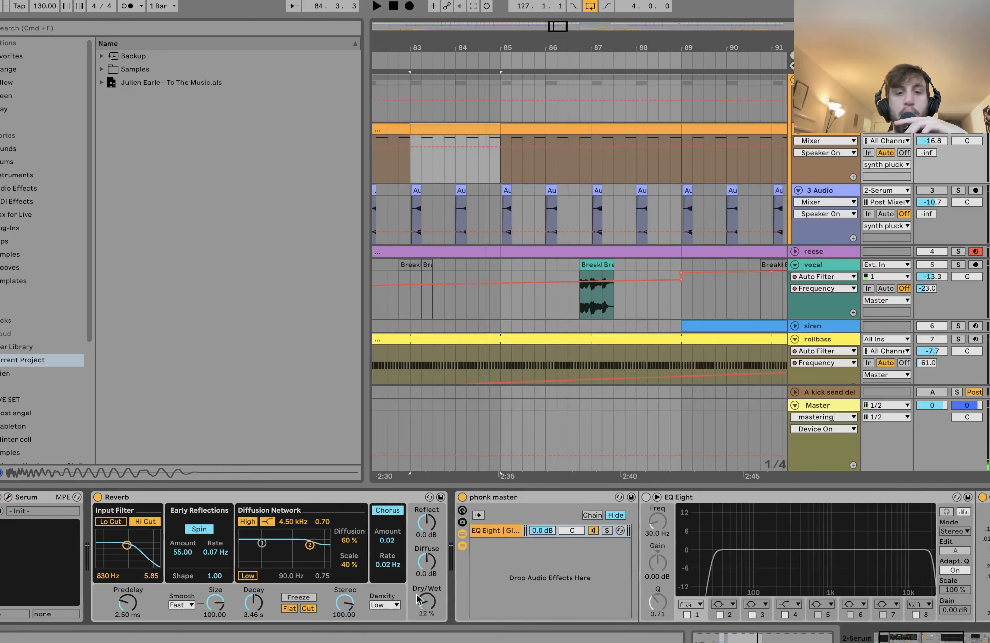
{"action": "scroll", "coordinate": [416, 594], "scroll_direction": "right", "scroll_amount": 3}
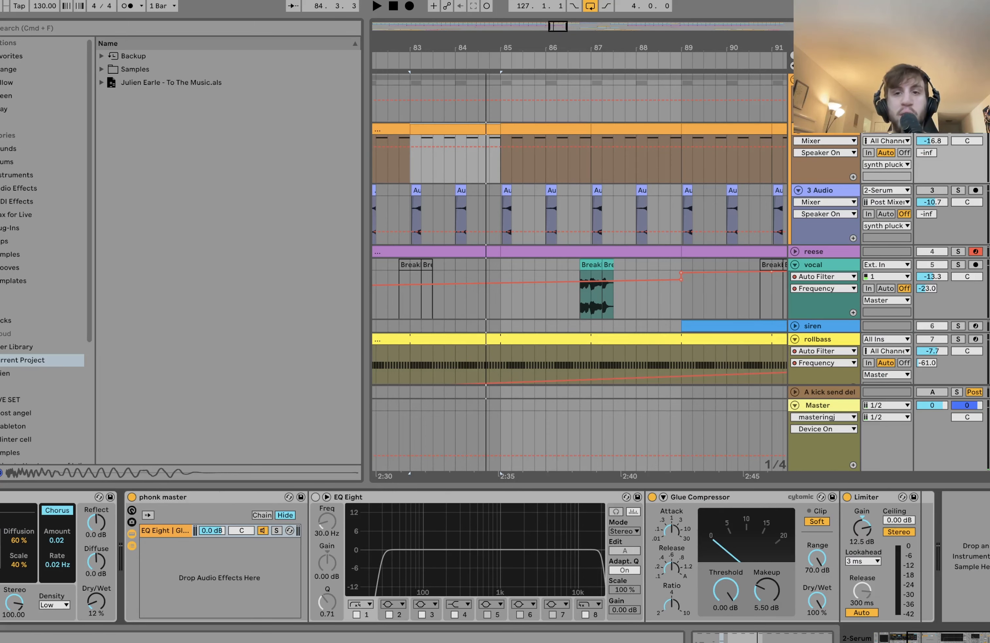
Show the synth pluck group's effects chain, then reactivate and solo the 3 Audio track
{"action": "left_click", "coordinate": [819, 80]}
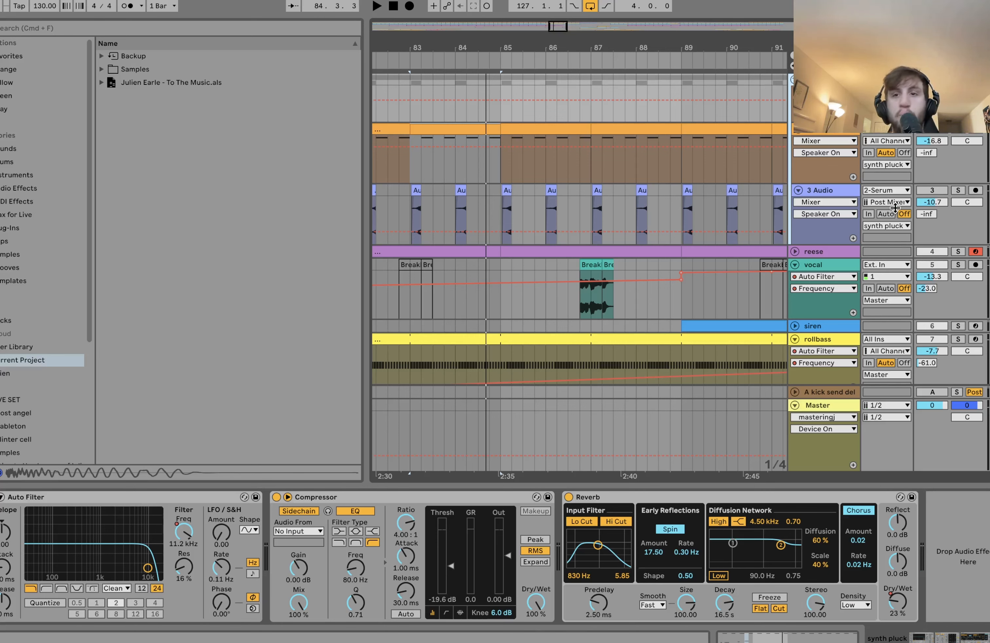
{"action": "left_click", "coordinate": [932, 191]}
{"action": "left_click", "coordinate": [958, 191]}
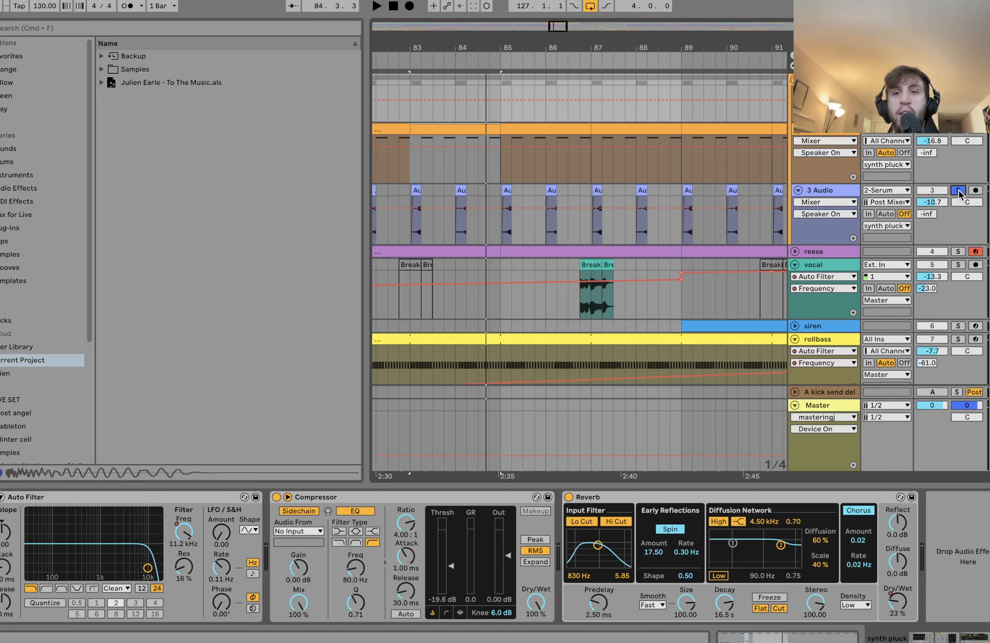
Play the soloed 3 Audio clips repeatedly from 85.1.1
{"action": "left_click", "coordinate": [826, 192]}
{"action": "left_click", "coordinate": [497, 188]}
{"action": "key", "text": "space"}
{"action": "scroll", "coordinate": [496, 188], "scroll_direction": "up", "scroll_amount": 5}
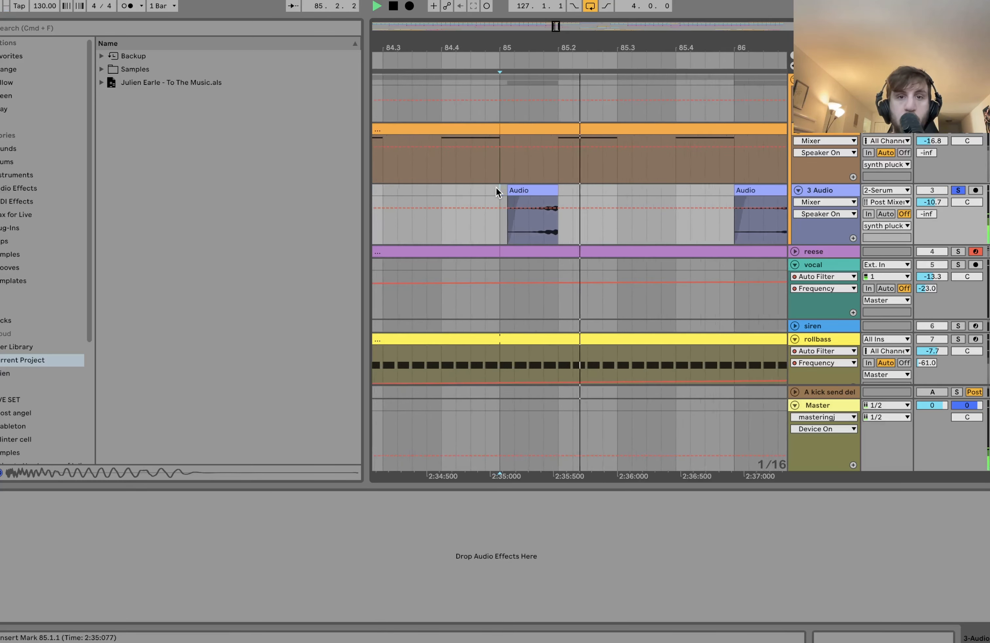
{"action": "key", "text": "space"}
{"action": "key", "text": "space"}
{"action": "key", "text": "space"}
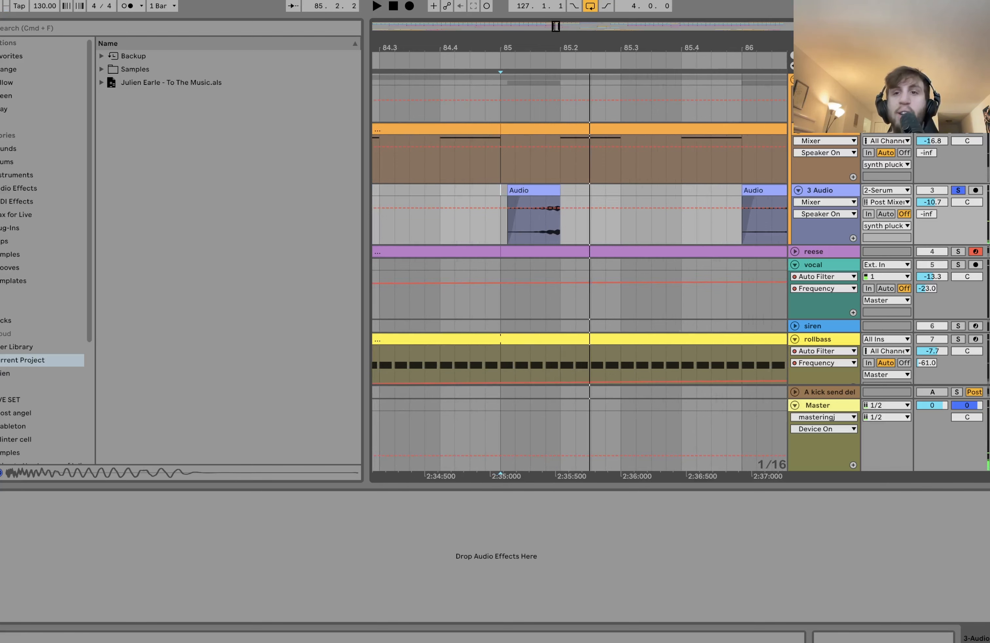
{"action": "key", "text": "space"}
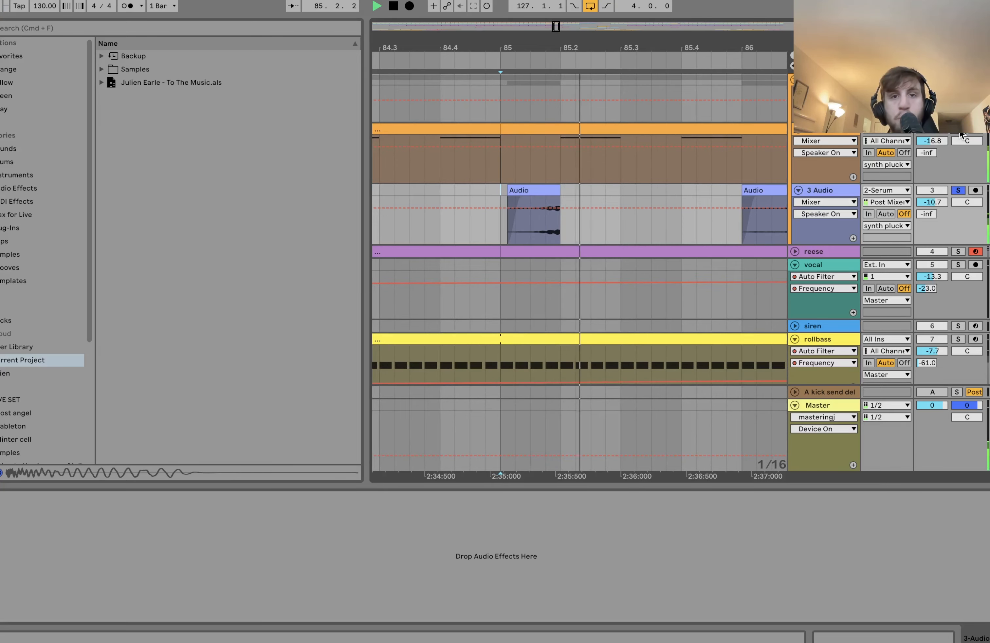
{"action": "scroll", "coordinate": [693, 182], "scroll_direction": "down", "scroll_amount": 3}
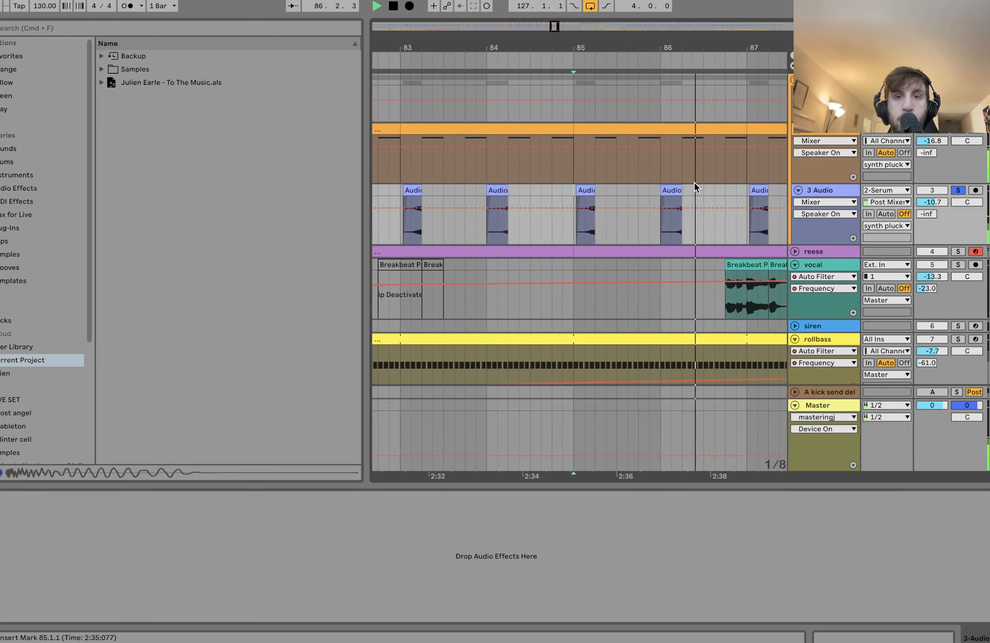
{"action": "key", "text": "space"}
{"action": "key", "text": "space"}
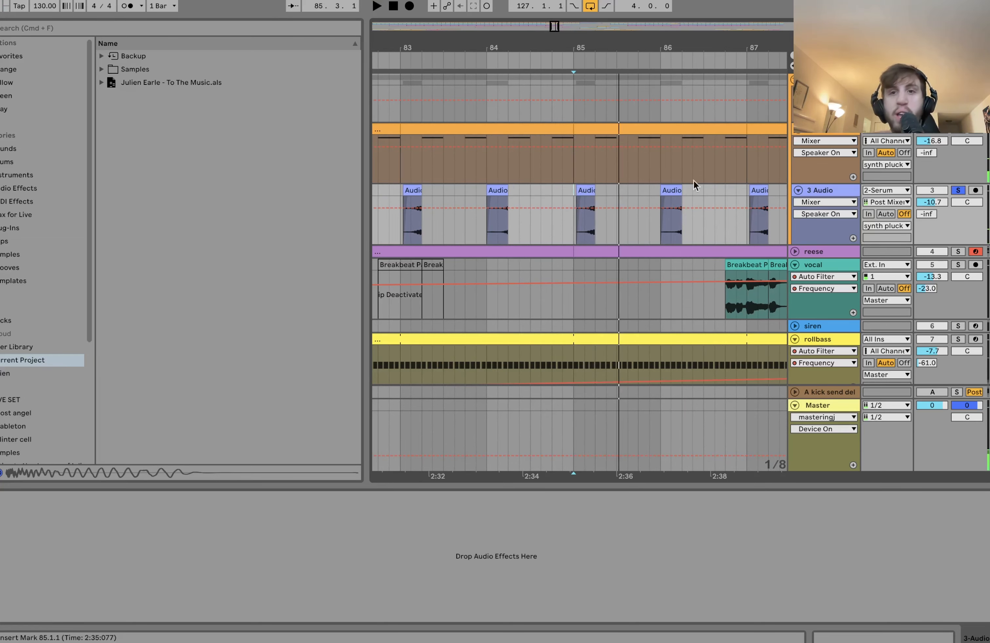
Unsolo 3 Audio, play the synth pluck with the other tracks from 85.1.1 and 71.1.1, and collapse its group
{"action": "scroll", "coordinate": [606, 199], "scroll_direction": "down", "scroll_amount": 3}
{"action": "key", "text": "space"}
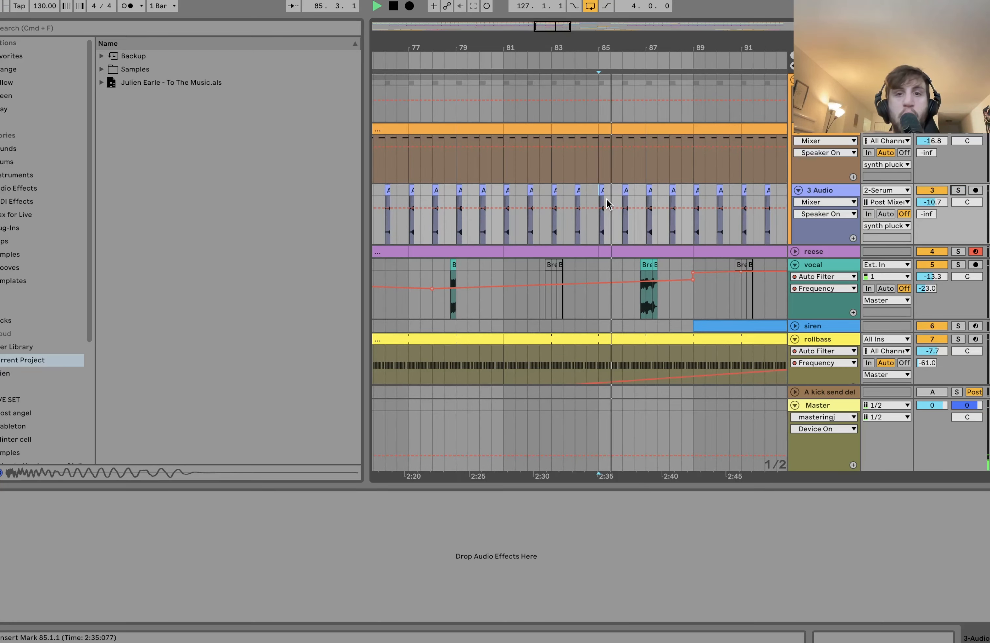
{"action": "scroll", "coordinate": [607, 200], "scroll_direction": "down", "scroll_amount": 4}
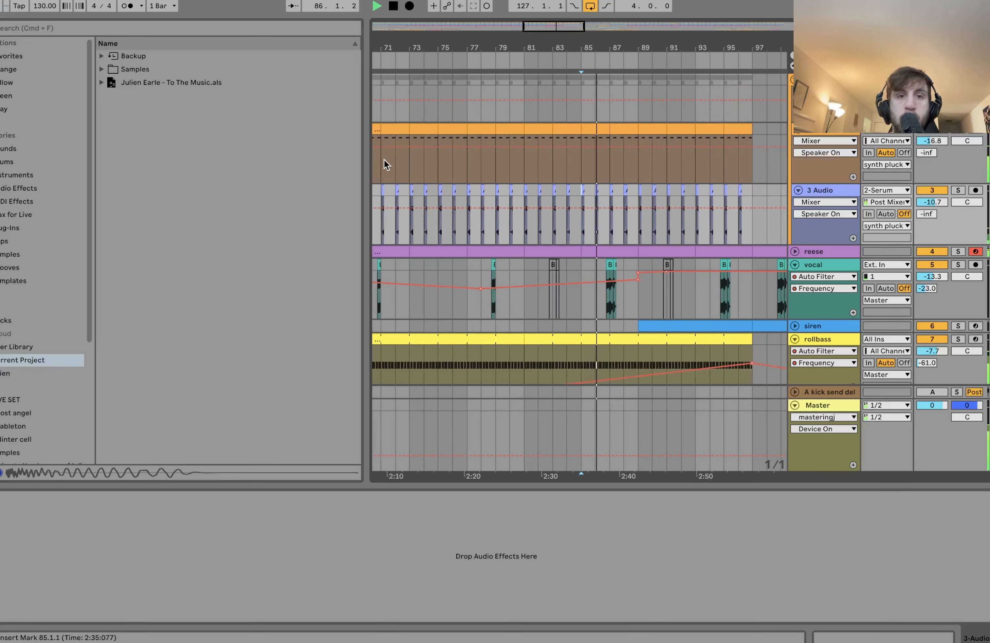
{"action": "left_click", "coordinate": [378, 159]}
{"action": "scroll", "coordinate": [379, 159], "scroll_direction": "down", "scroll_amount": 4}
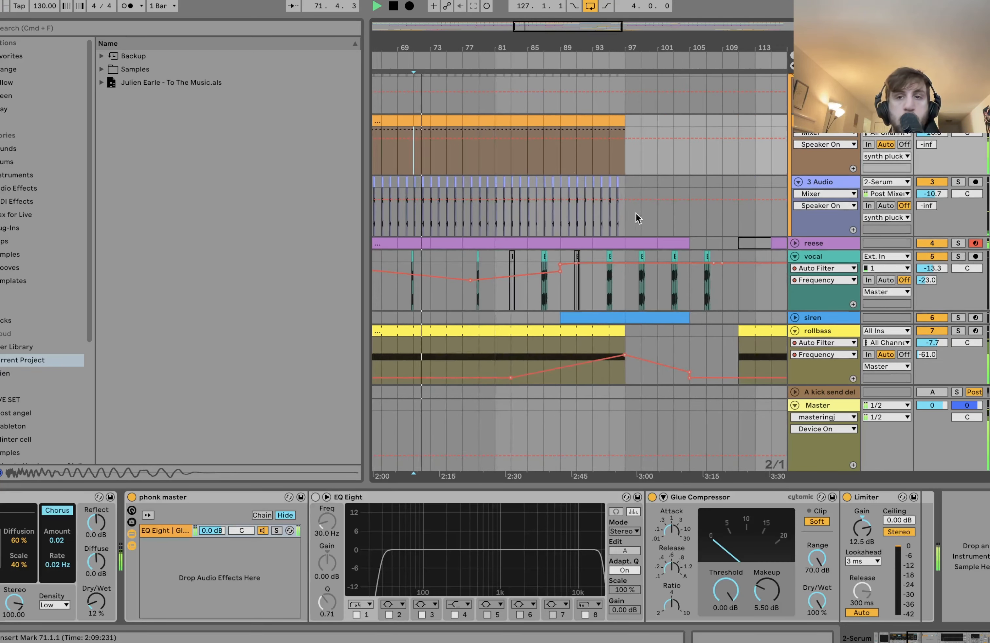
{"action": "scroll", "coordinate": [697, 234], "scroll_direction": "left", "scroll_amount": 3}
{"action": "scroll", "coordinate": [704, 245], "scroll_direction": "up", "scroll_amount": 1}
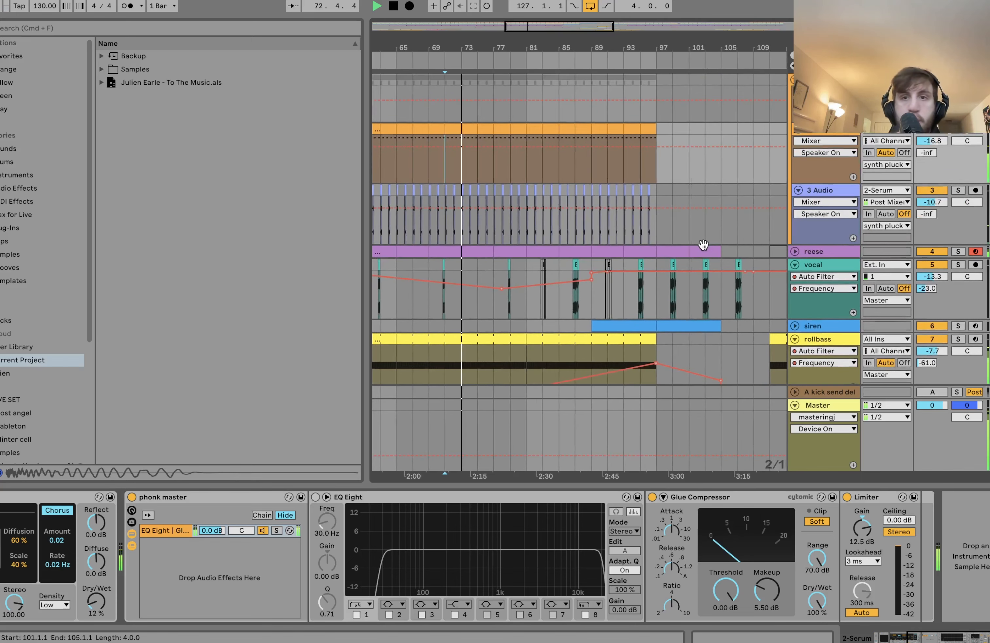
{"action": "scroll", "coordinate": [703, 244], "scroll_direction": "down", "scroll_amount": 4}
{"action": "key", "text": "space"}
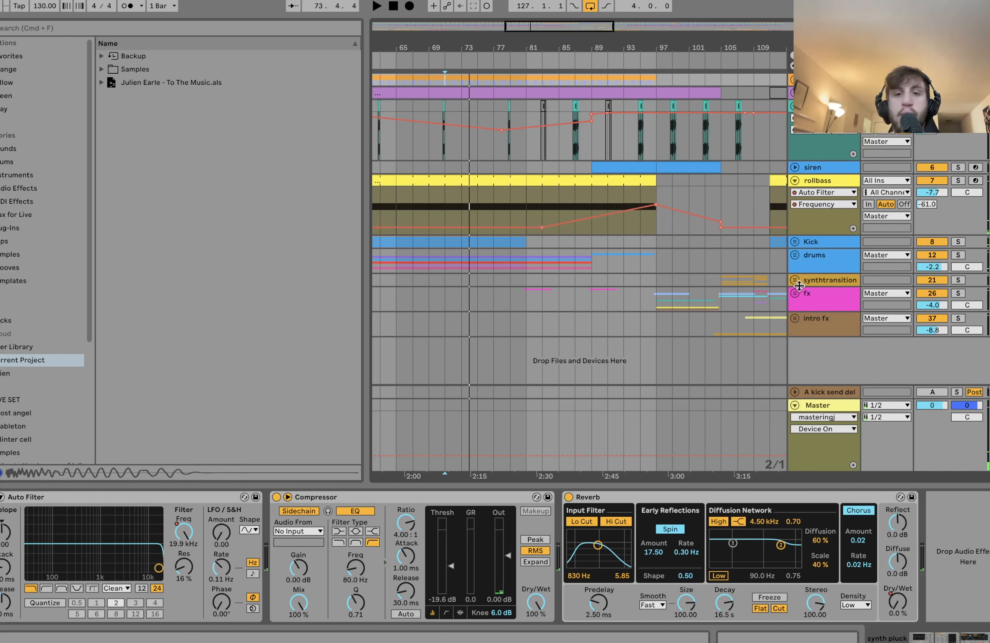
Expand the fx group and look over its clips across the arrangement
{"action": "left_click", "coordinate": [809, 296]}
{"action": "left_click", "coordinate": [794, 294]}
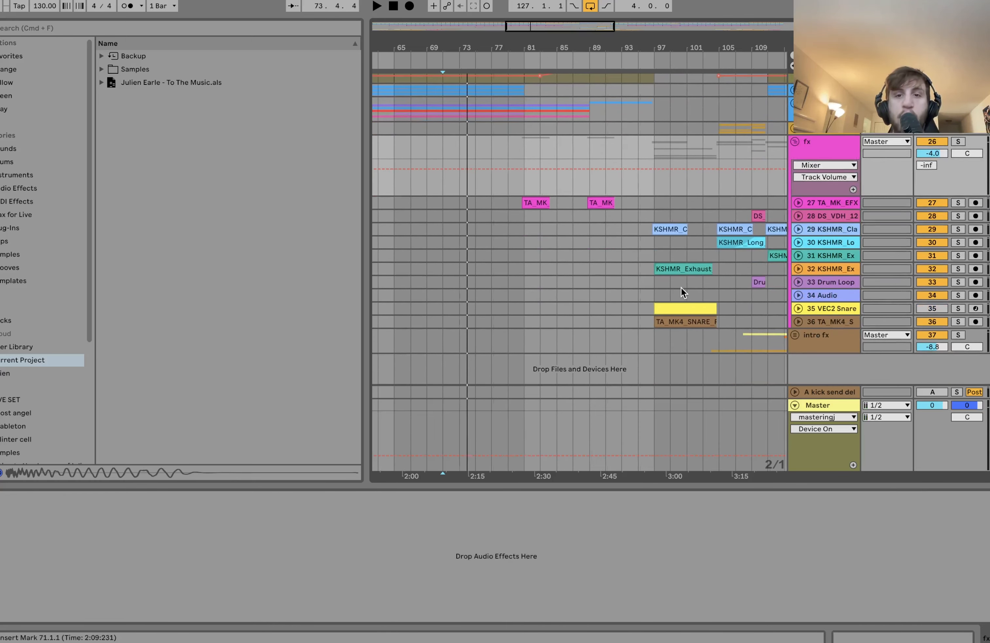
{"action": "key", "text": "minus"}
{"action": "scroll", "coordinate": [619, 288], "scroll_direction": "down", "scroll_amount": 2}
{"action": "scroll", "coordinate": [620, 288], "scroll_direction": "left", "scroll_amount": 1}
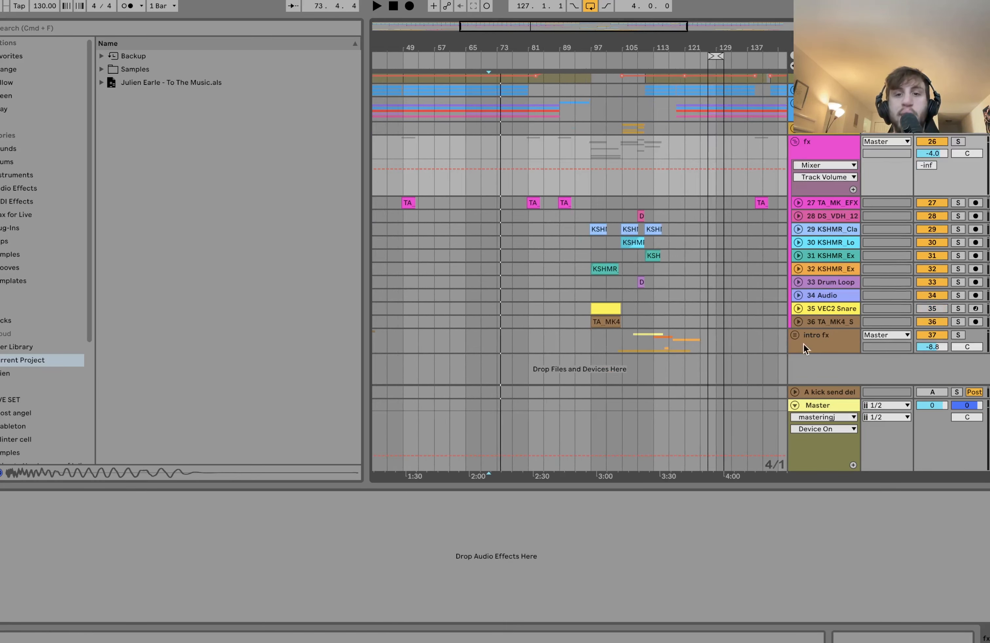
Expand the intro fx group and play its opening clips from 1.1.1
{"action": "left_click", "coordinate": [794, 334]}
{"action": "scroll", "coordinate": [601, 333], "scroll_direction": "down", "scroll_amount": 3}
{"action": "scroll", "coordinate": [501, 284], "scroll_direction": "left", "scroll_amount": 5}
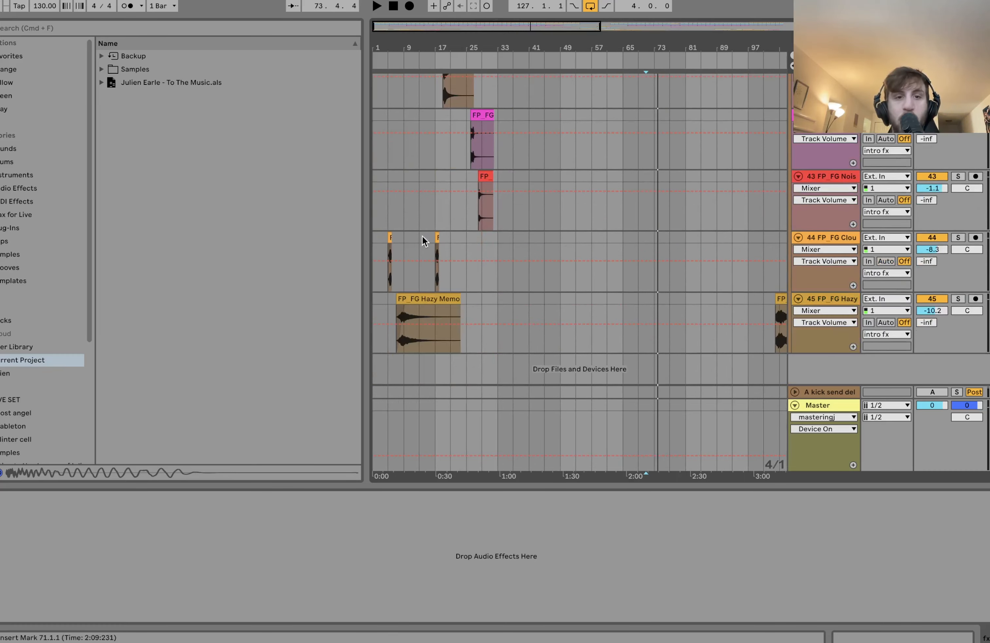
{"action": "left_click", "coordinate": [389, 250]}
{"action": "key", "text": "space"}
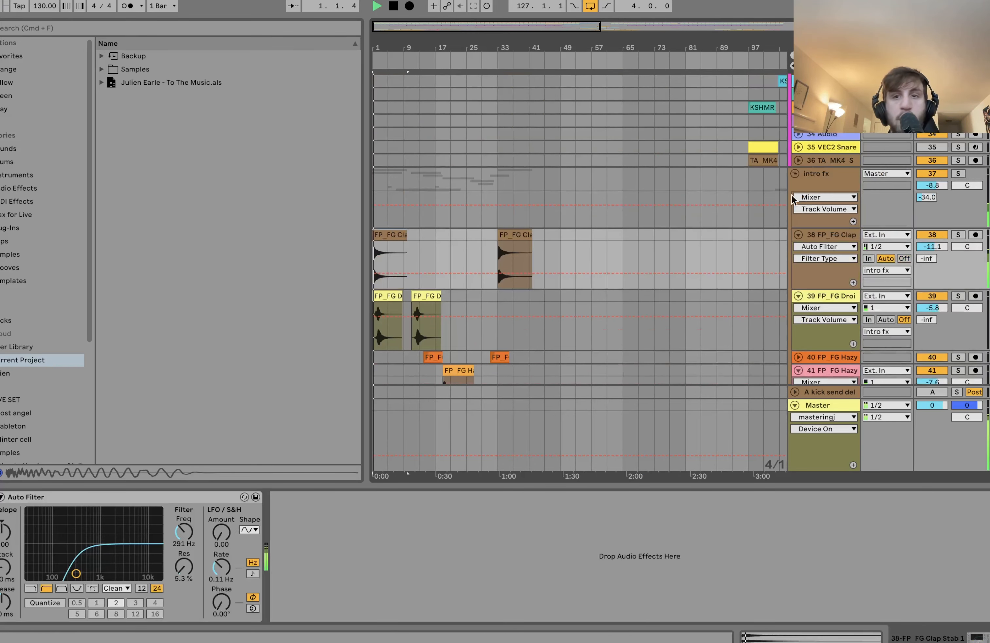
Collapse the intro fx group and play the intro effects from bars 13 and 14
{"action": "left_click", "coordinate": [795, 172]}
{"action": "left_click", "coordinate": [413, 176]}
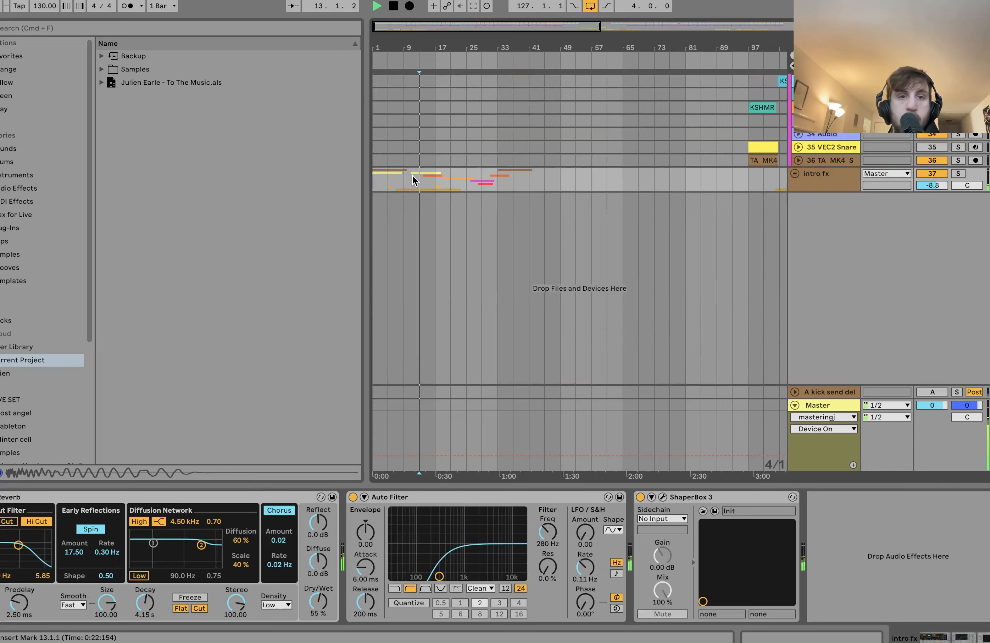
{"action": "scroll", "coordinate": [413, 176], "scroll_direction": "up", "scroll_amount": 5}
{"action": "left_click", "coordinate": [448, 182]}
{"action": "scroll", "coordinate": [448, 182], "scroll_direction": "down", "scroll_amount": 5}
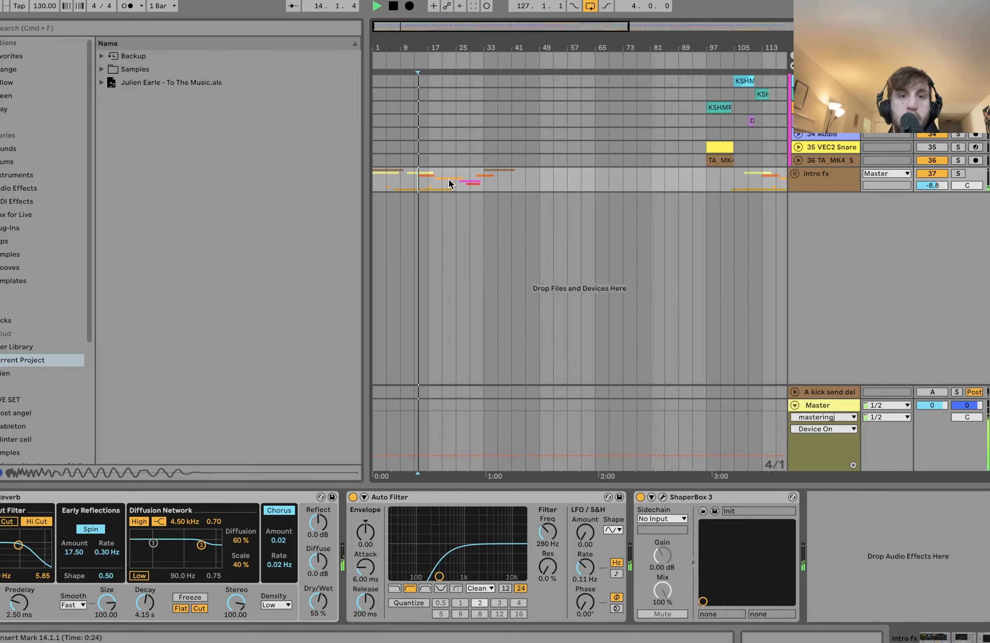
{"action": "key", "text": "space"}
Expand the synthtransitions group and play the transition from 105.1.1 and from 108.3.1
{"action": "scroll", "coordinate": [630, 189], "scroll_direction": "up", "scroll_amount": 10}
{"action": "scroll", "coordinate": [629, 188], "scroll_direction": "right", "scroll_amount": 10}
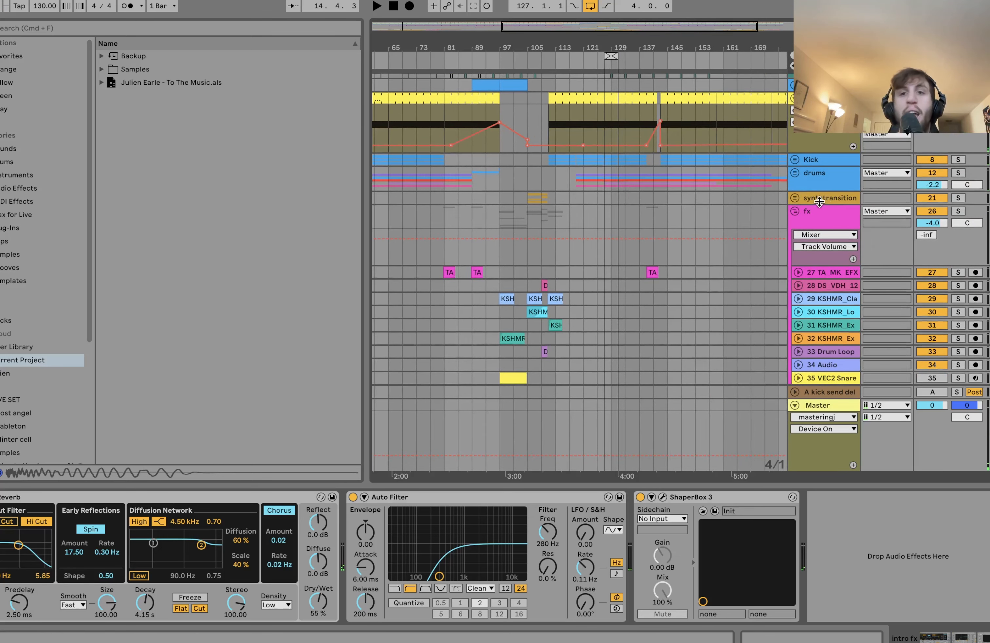
{"action": "left_click", "coordinate": [795, 199]}
{"action": "left_click", "coordinate": [524, 226]}
{"action": "key", "text": "space"}
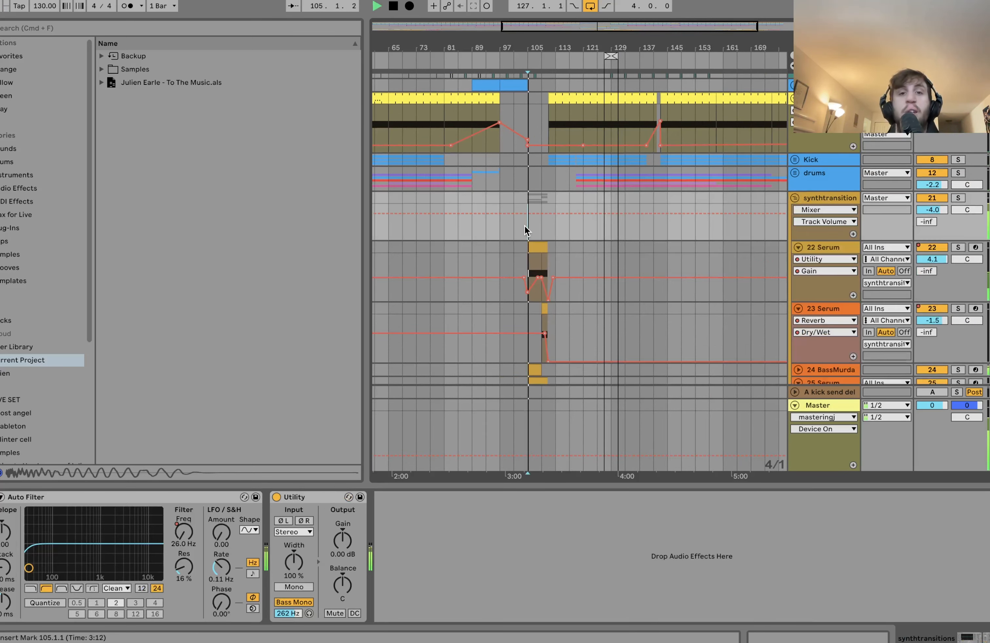
{"action": "scroll", "coordinate": [524, 226], "scroll_direction": "up", "scroll_amount": 5}
{"action": "left_click", "coordinate": [600, 228]}
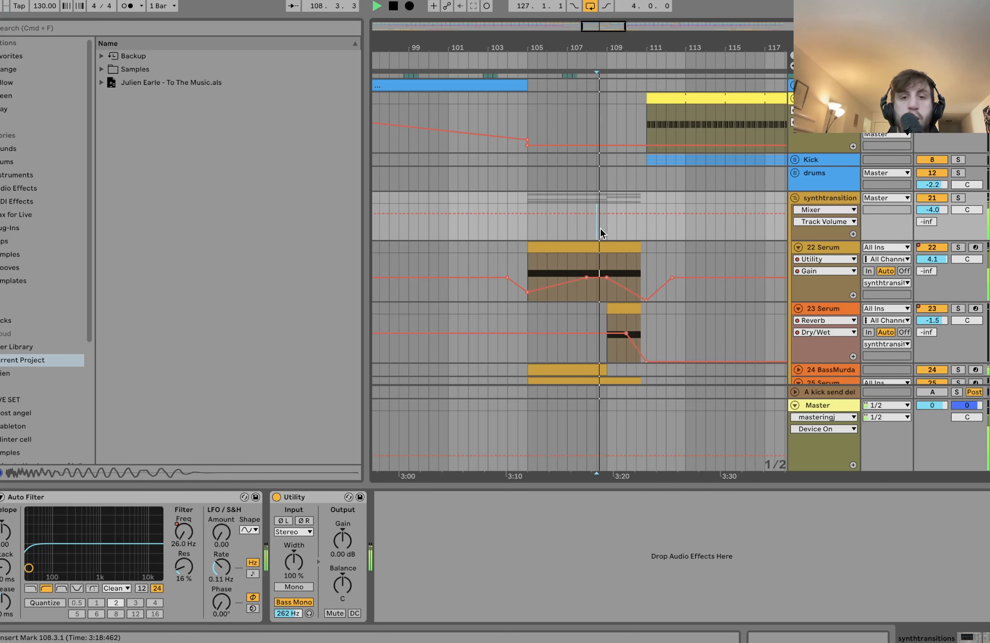
{"action": "scroll", "coordinate": [600, 228], "scroll_direction": "down", "scroll_amount": 3}
{"action": "scroll", "coordinate": [600, 228], "scroll_direction": "down", "scroll_amount": 3}
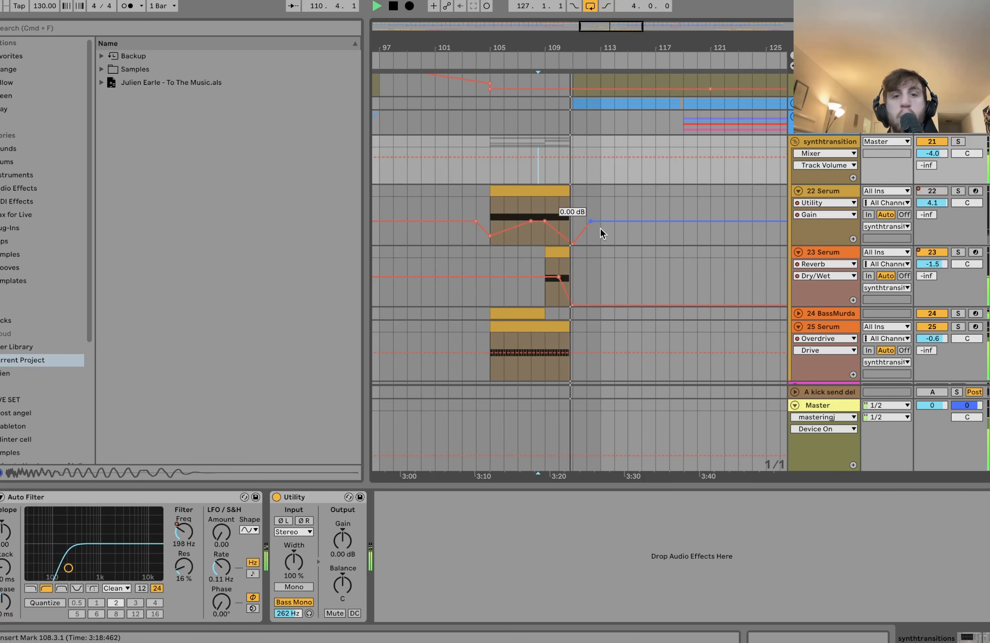
{"action": "scroll", "coordinate": [600, 229], "scroll_direction": "down", "scroll_amount": 5}
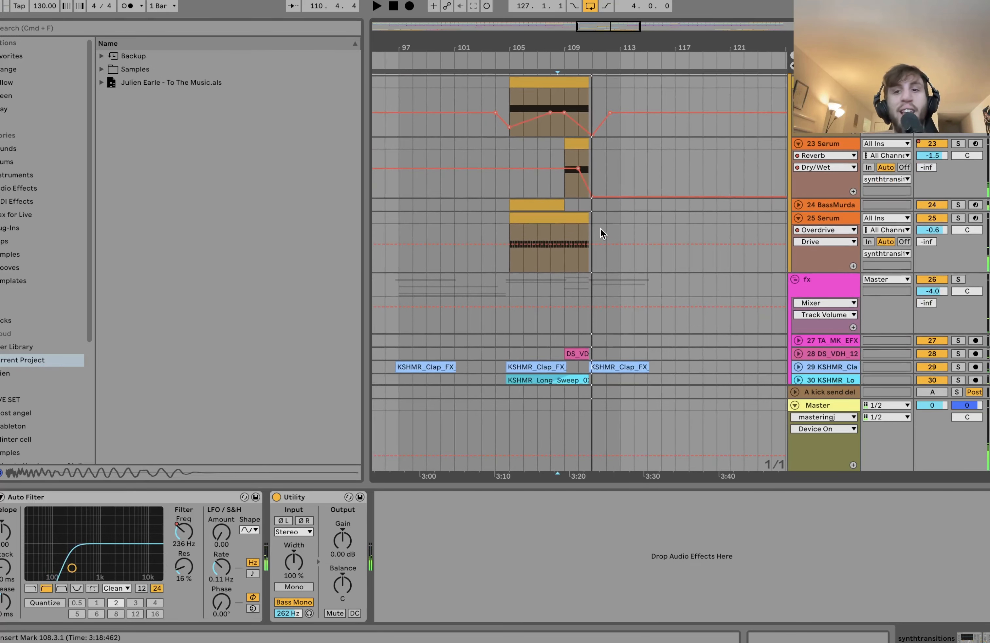
Solo the 24 BassMurda track, play it from 105.1.1 and show its device chain
{"action": "left_click", "coordinate": [548, 216]}
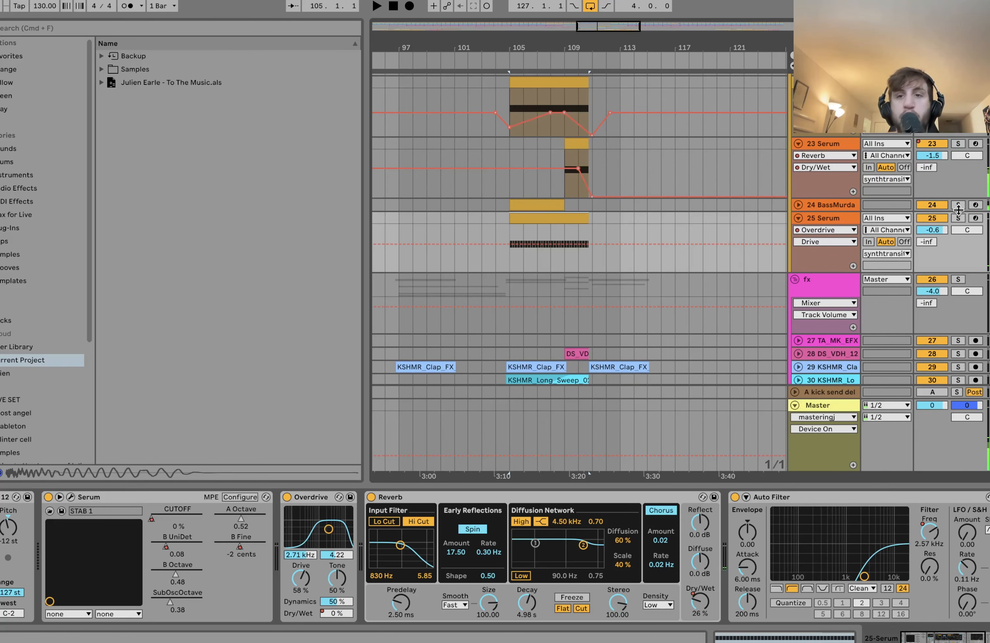
{"action": "left_click", "coordinate": [956, 206]}
{"action": "key", "text": "space"}
{"action": "left_click", "coordinate": [830, 205]}
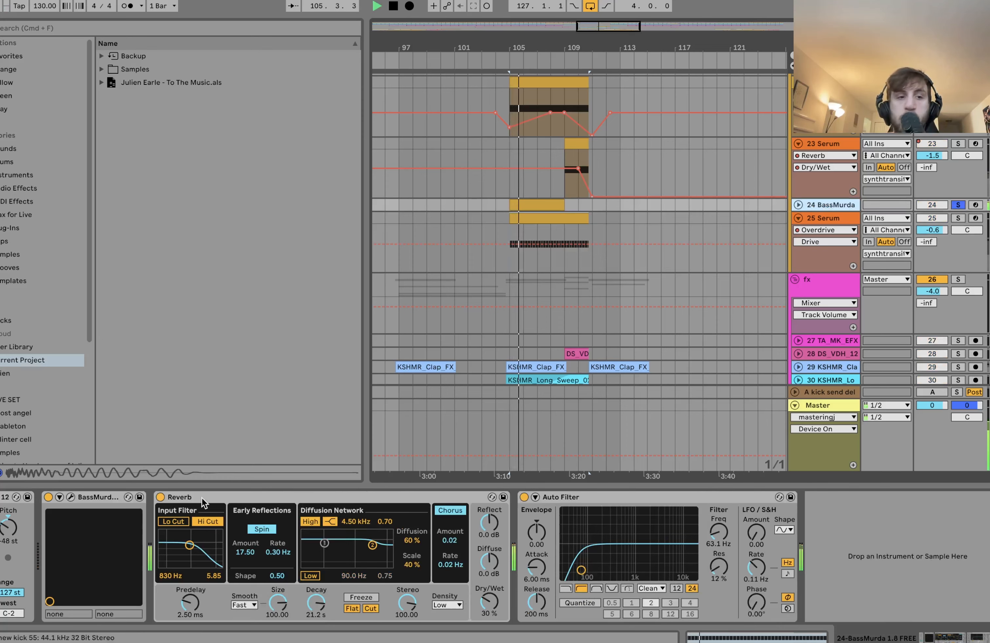
Open the BassMurda plugin's interface on track 24 to examine its oscillators, envelopes and distortion settings, and close it
{"action": "left_click", "coordinate": [71, 497]}
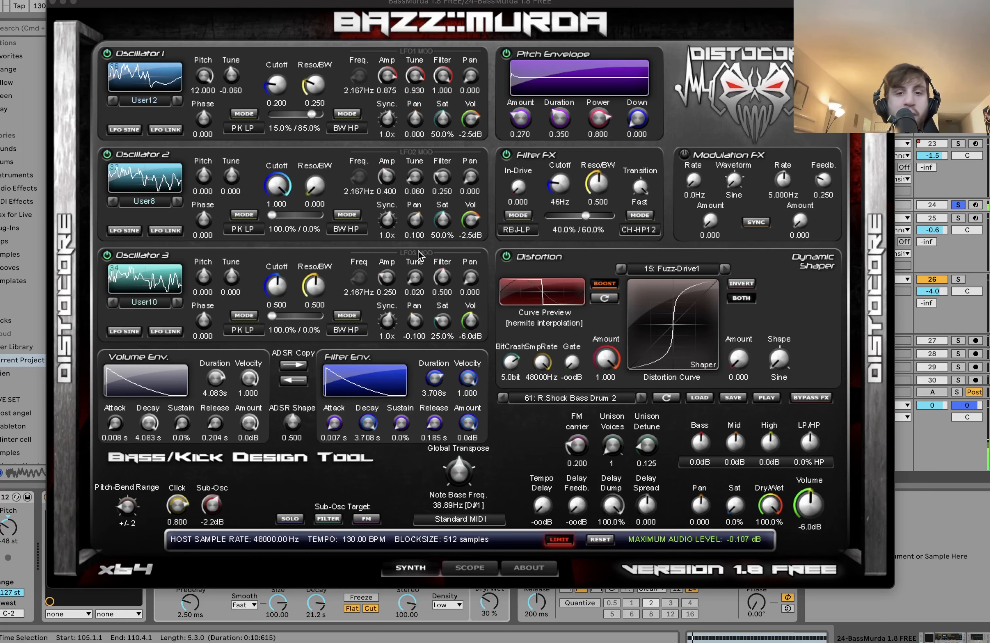
{"action": "left_click", "coordinate": [52, 2]}
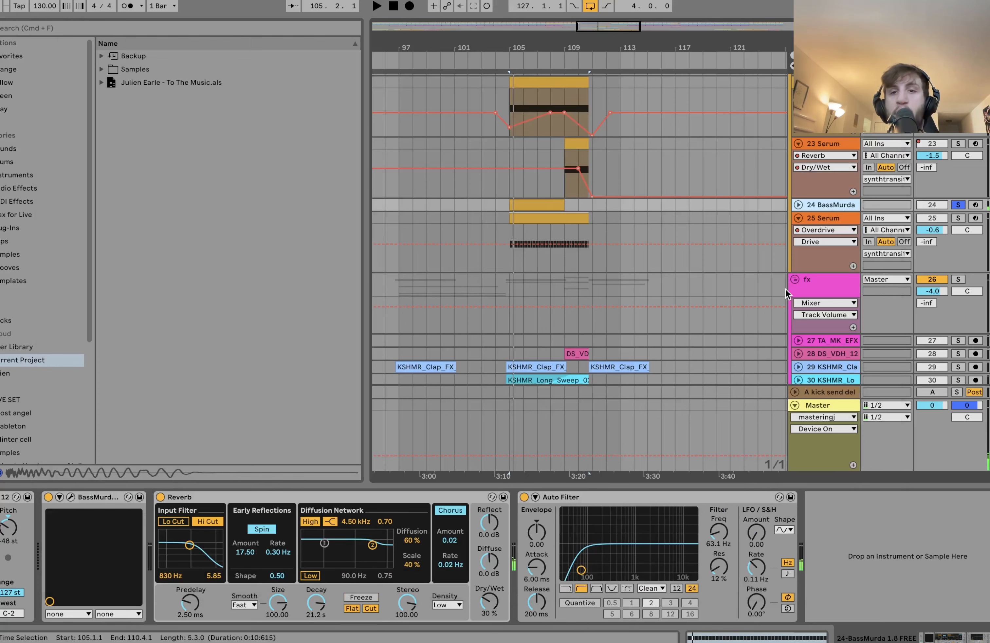
Solo the 25 Serum track, play it from 105.1.1 and show its device chain
{"action": "scroll", "coordinate": [928, 229], "scroll_direction": "up", "scroll_amount": 5}
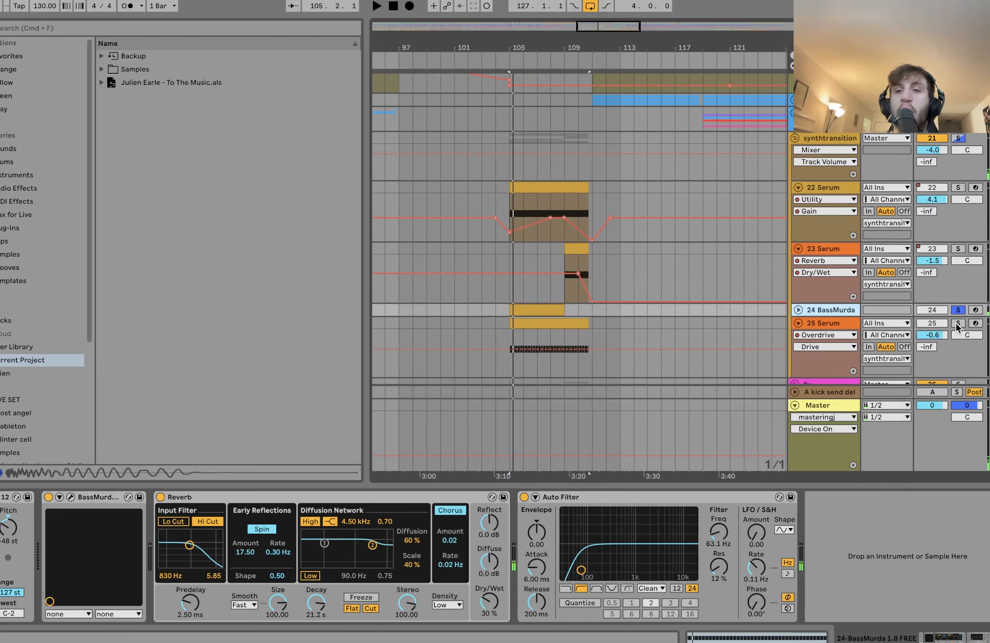
{"action": "left_click", "coordinate": [957, 324]}
{"action": "key", "text": "space"}
{"action": "left_click", "coordinate": [810, 324]}
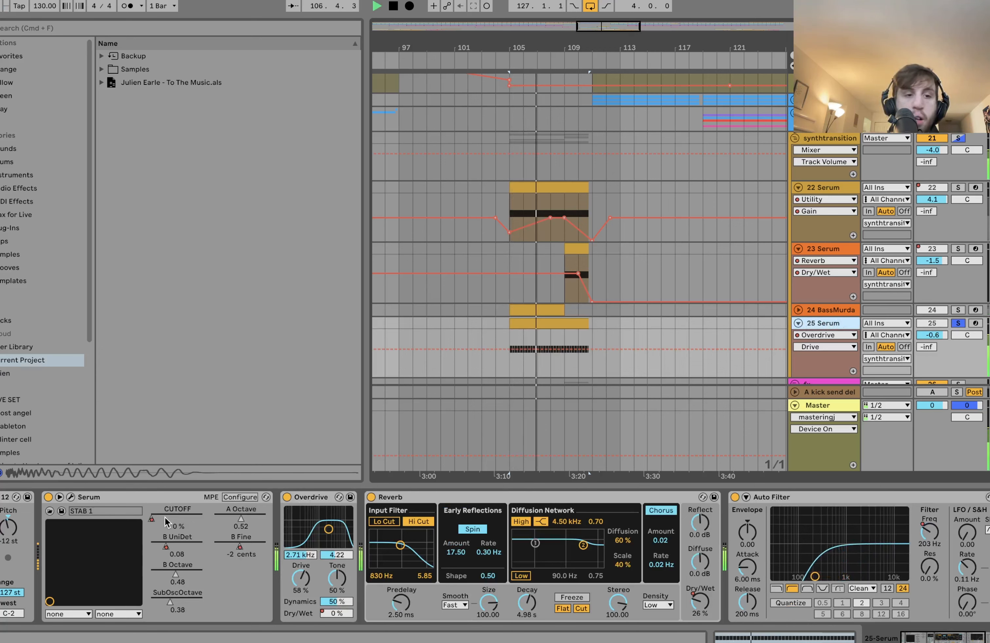
{"action": "key", "text": "space"}
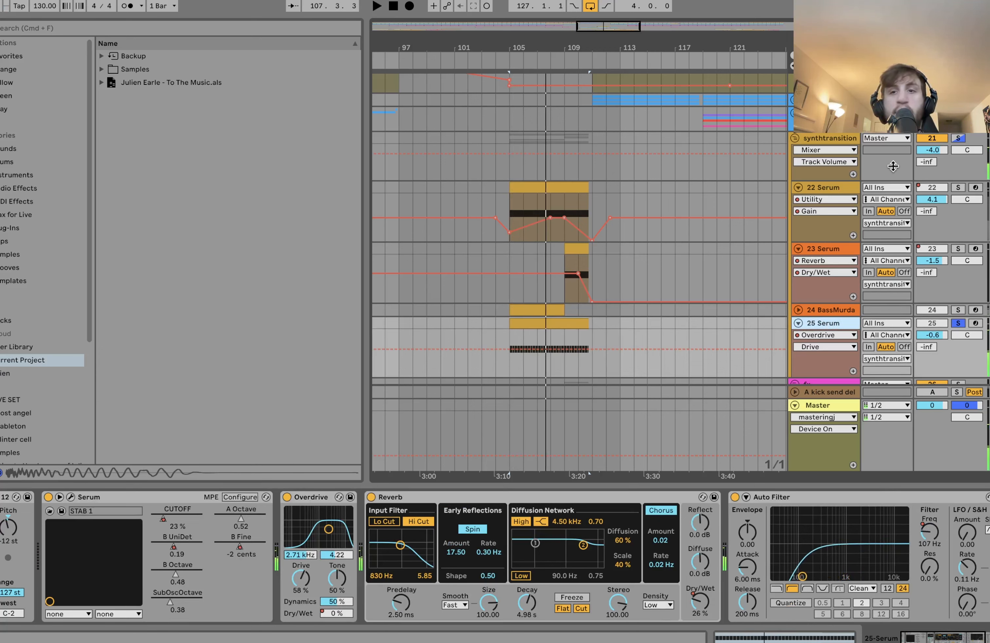
Solo the 22 Serum track, show its device chain and play it from 105.1.1 and from 108.1.1
{"action": "left_click", "coordinate": [958, 187]}
{"action": "left_click", "coordinate": [835, 189]}
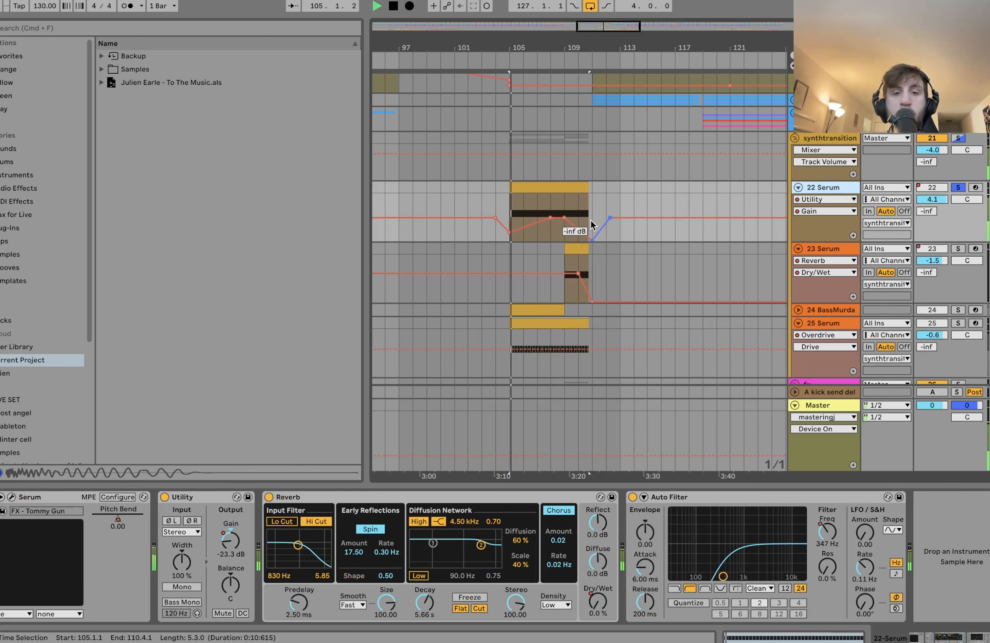
{"action": "left_click", "coordinate": [548, 202]}
{"action": "key", "text": "space"}
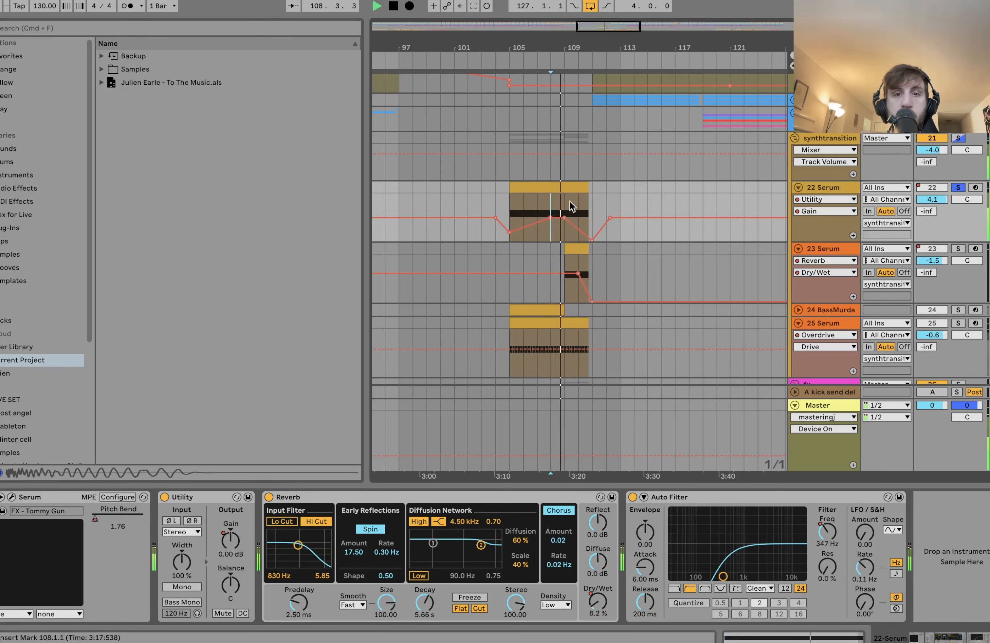
Solo the 23 Serum track, show its device chain and play its clip from 109.1.1
{"action": "left_click", "coordinate": [958, 249]}
{"action": "left_click", "coordinate": [838, 249]}
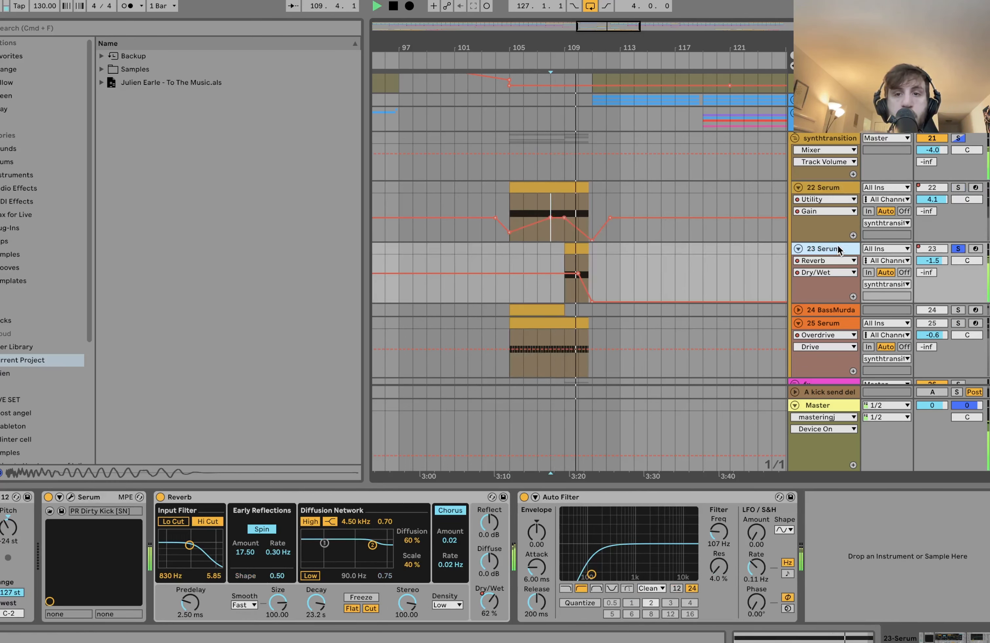
{"action": "left_click", "coordinate": [576, 248]}
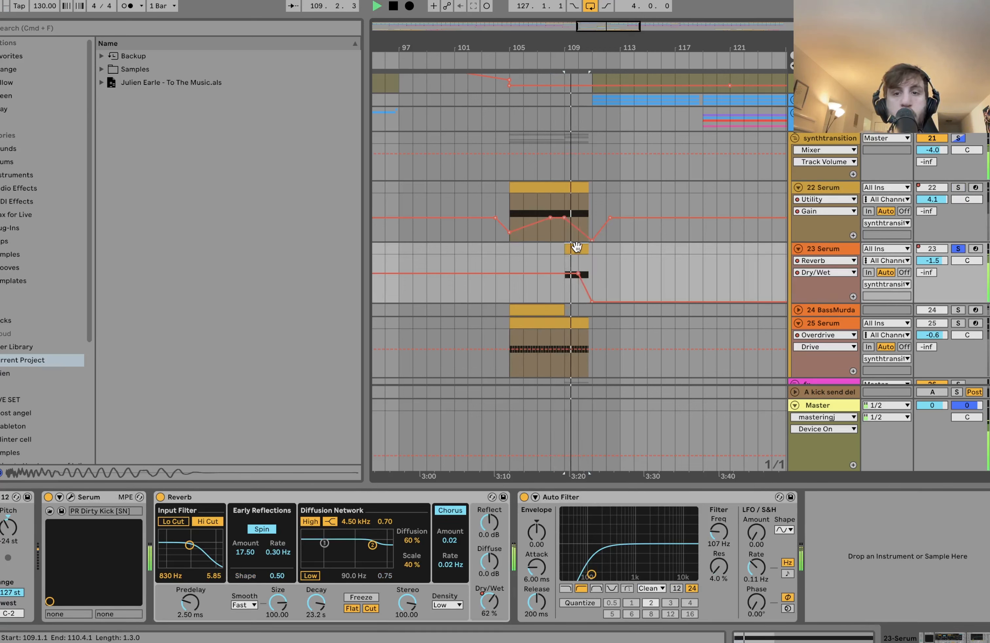
{"action": "key", "text": "space"}
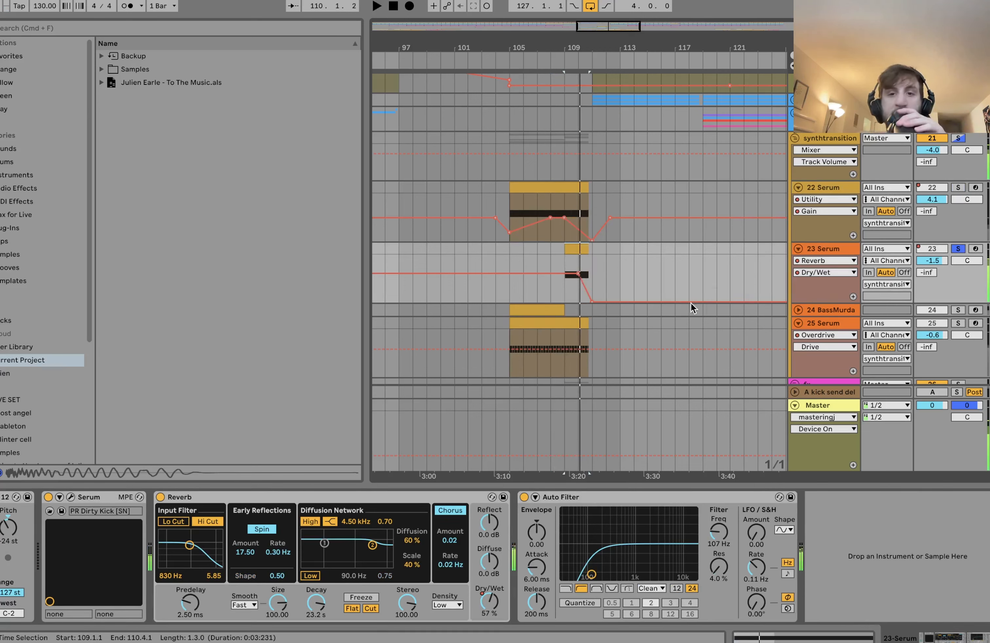
Turn off the solo on the 23 Serum track and play the full mix from 108.1.1
{"action": "left_click", "coordinate": [958, 248]}
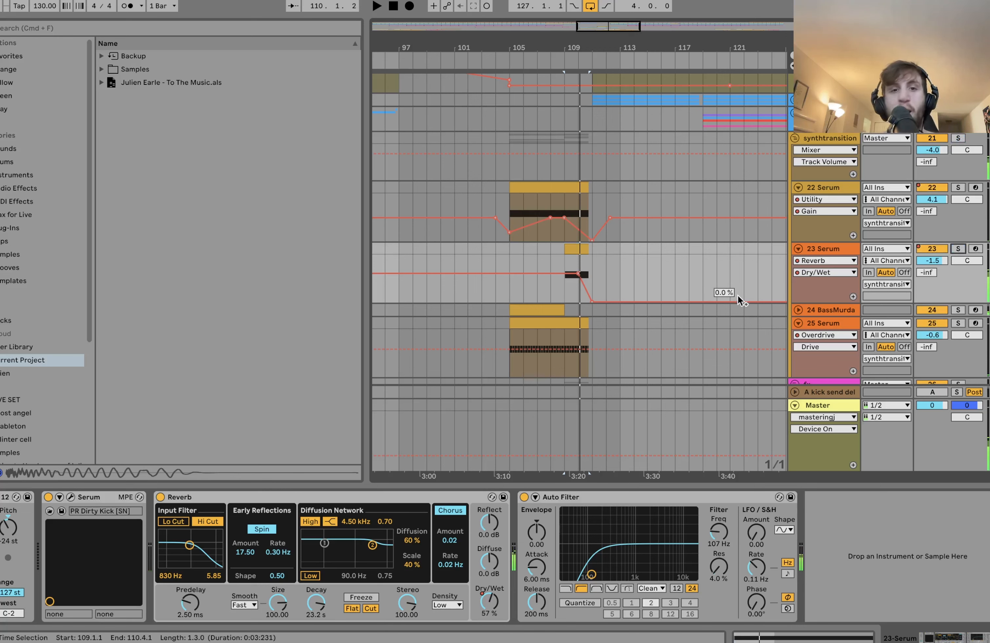
{"action": "left_click", "coordinate": [549, 241]}
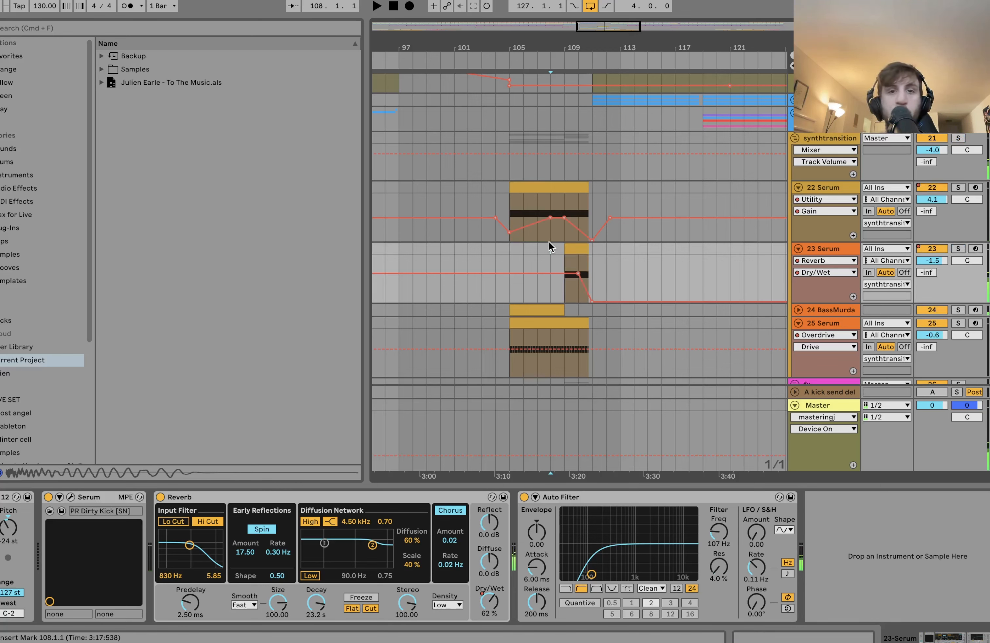
{"action": "key", "text": "space"}
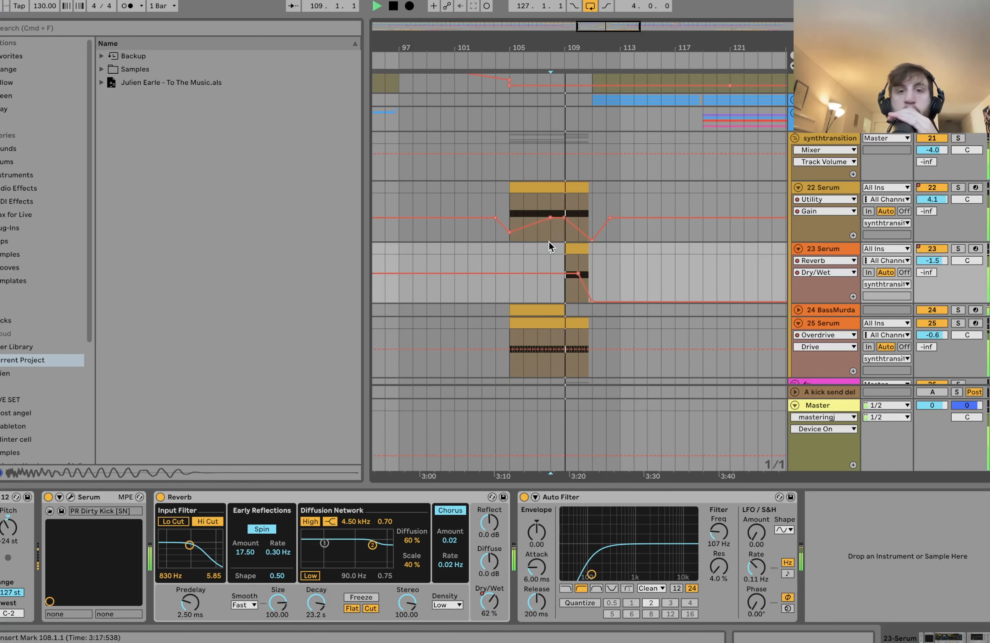
Select all tracks, starting from the rollbass track, and fold them to get a compact overview of the arrangement
{"action": "scroll", "coordinate": [549, 242], "scroll_direction": "up", "scroll_amount": 5}
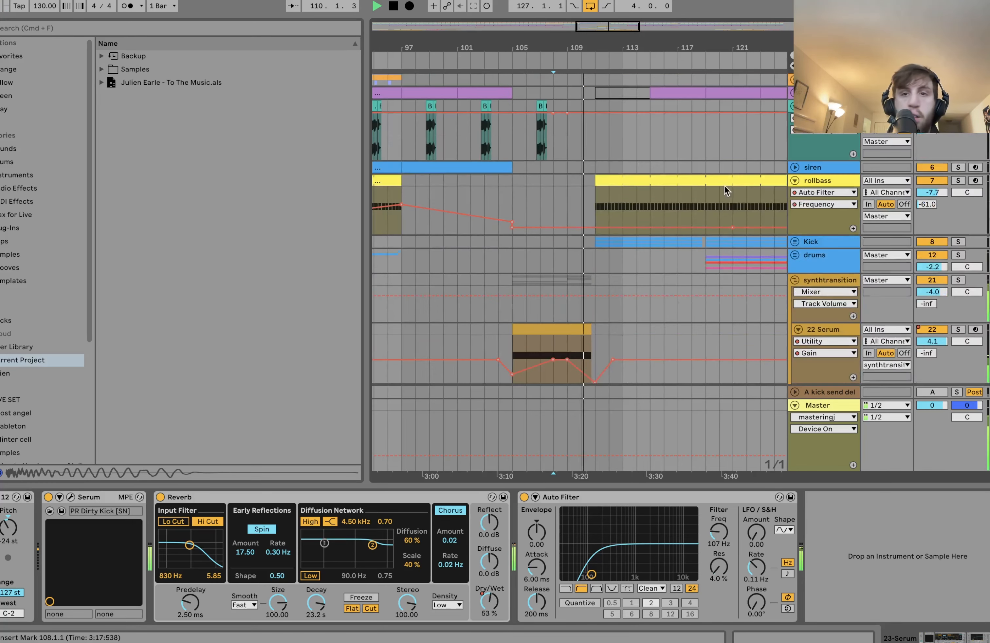
{"action": "left_click", "coordinate": [823, 179]}
{"action": "key", "text": "super+a"}
{"action": "key", "text": "u"}
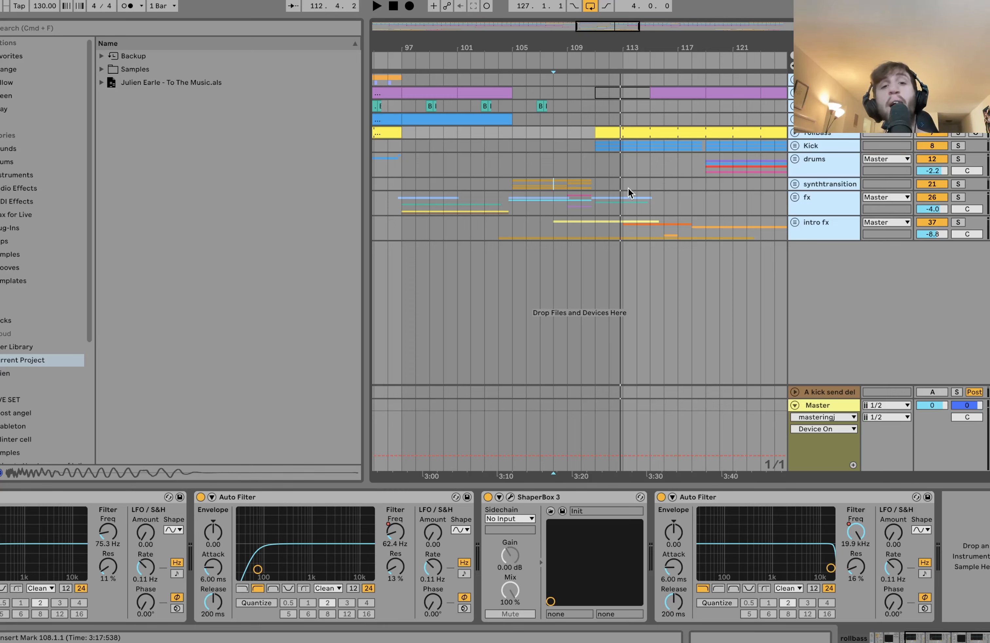
{"action": "left_click", "coordinate": [548, 166]}
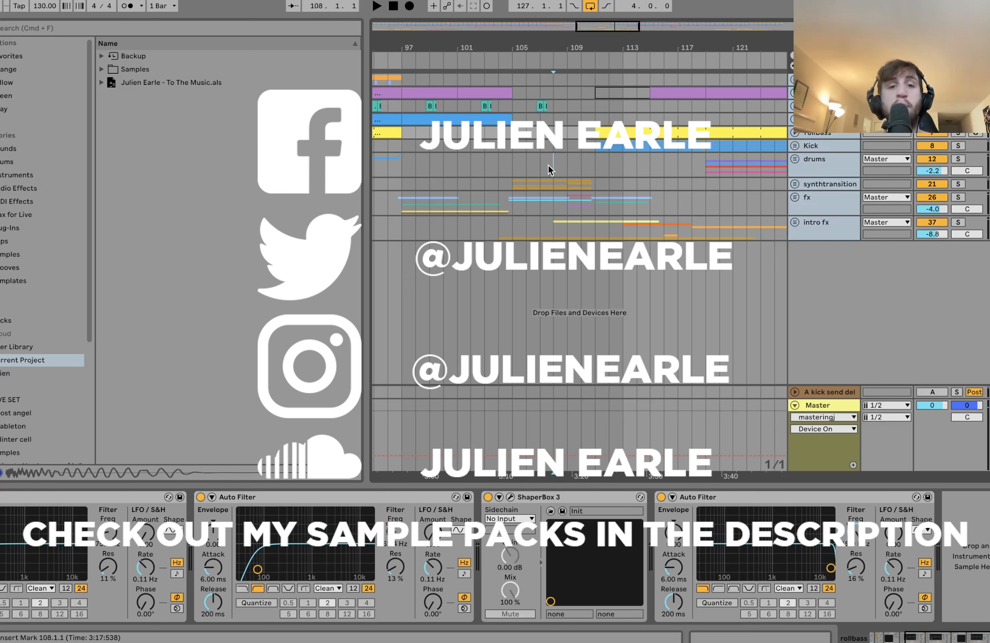
{"action": "left_click_drag", "start_coordinate": [536, 162], "coordinate": [563, 177]}
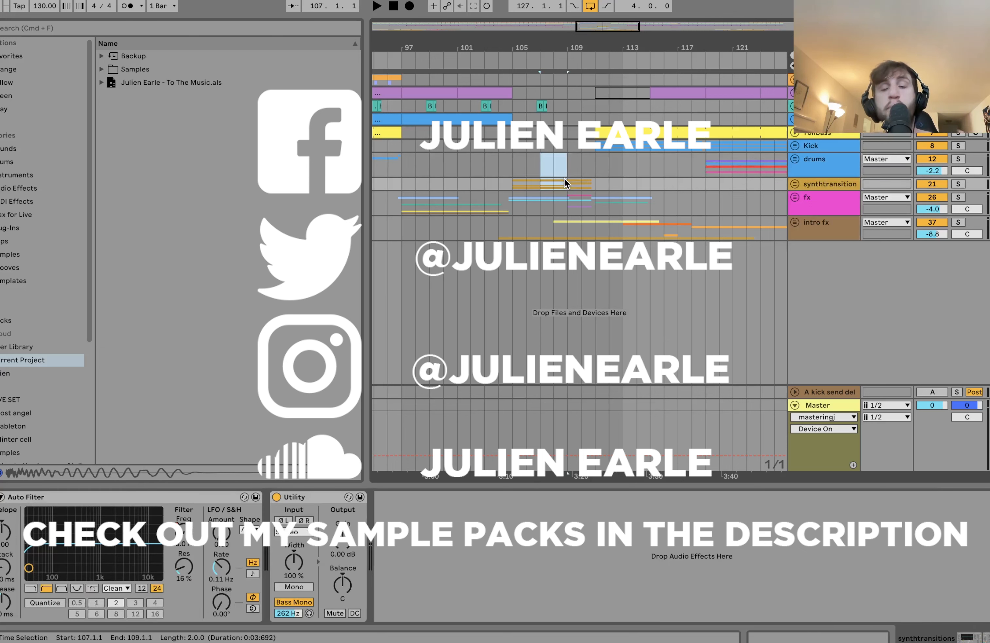